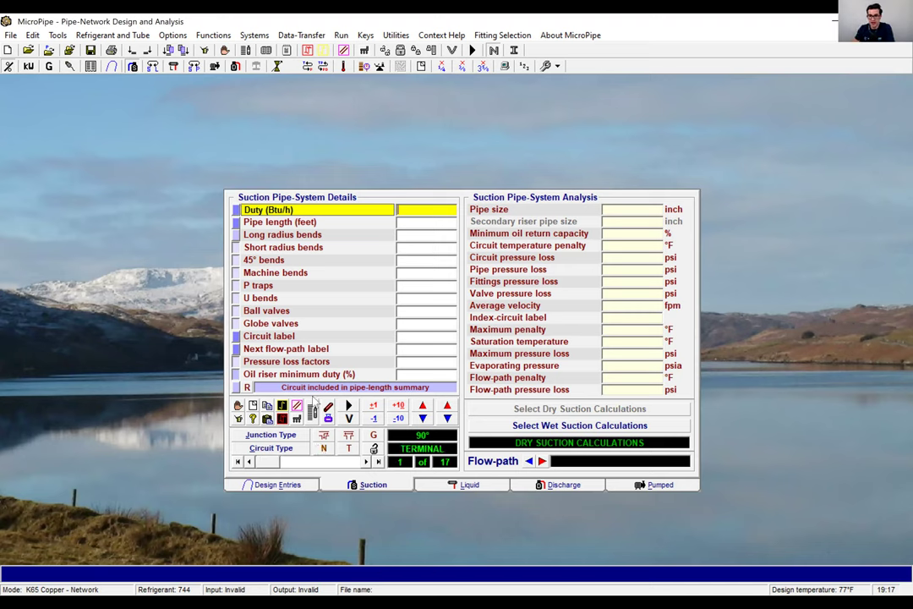
# For suction circuit 1, enter a duty of 17000 Btu/h, a pipe length of 12 feet and 6 long radius bends
pyautogui.write('17000')
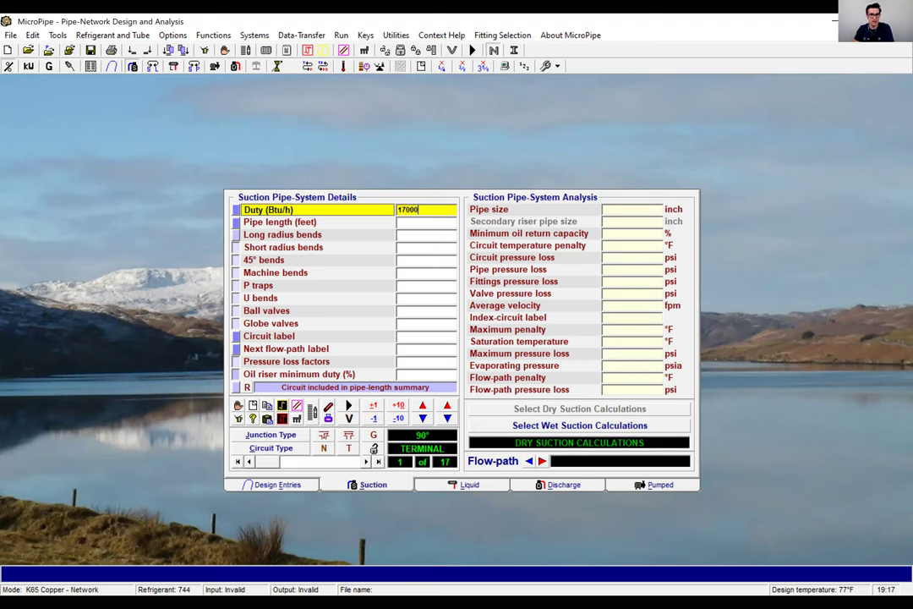
pyautogui.press('Return')
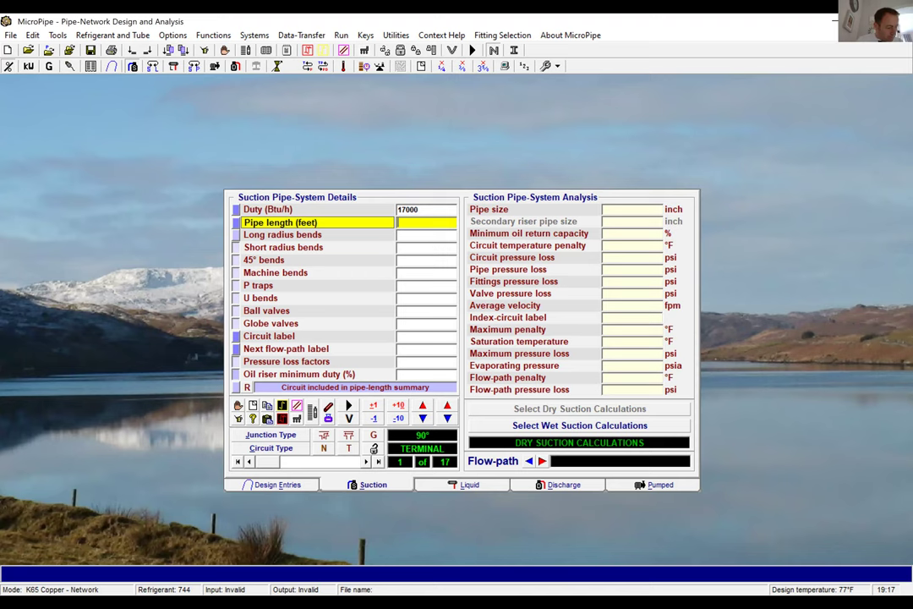
pyautogui.write('12')
pyautogui.press('Return')
pyautogui.write('6')
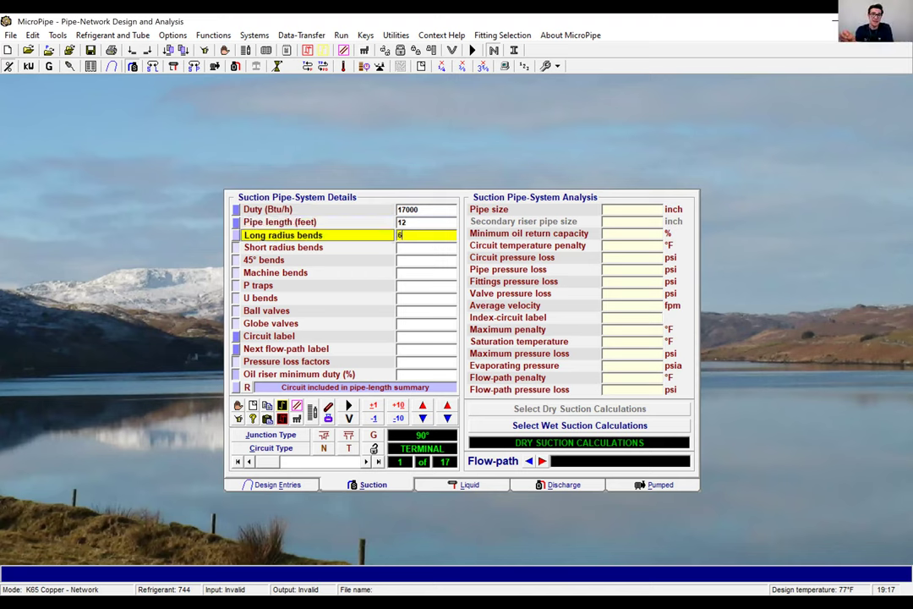
pyautogui.press('Return')
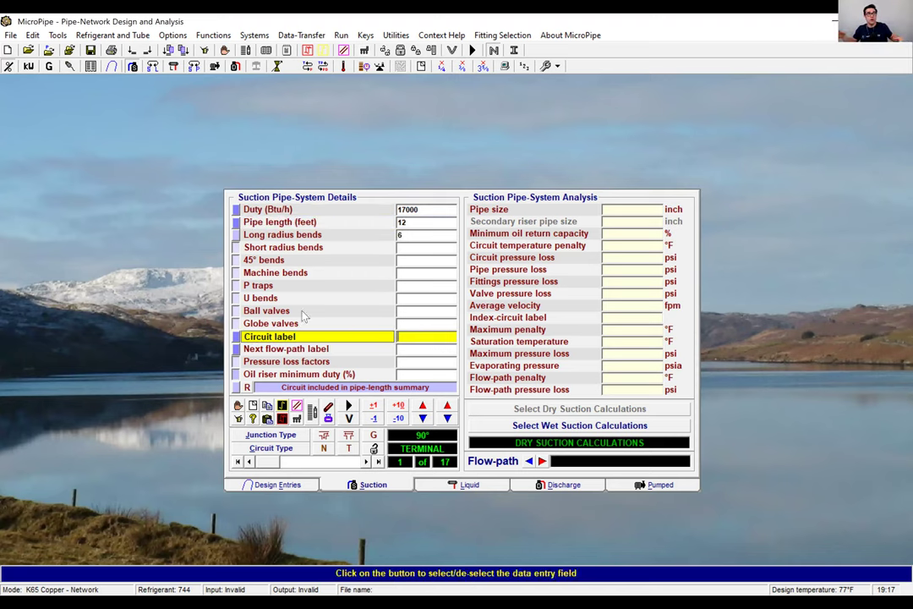
# Give suction circuit 1 one ball valve, circuit label 1 and next flow-path label 3
pyautogui.click(414, 313)
pyautogui.write('1')
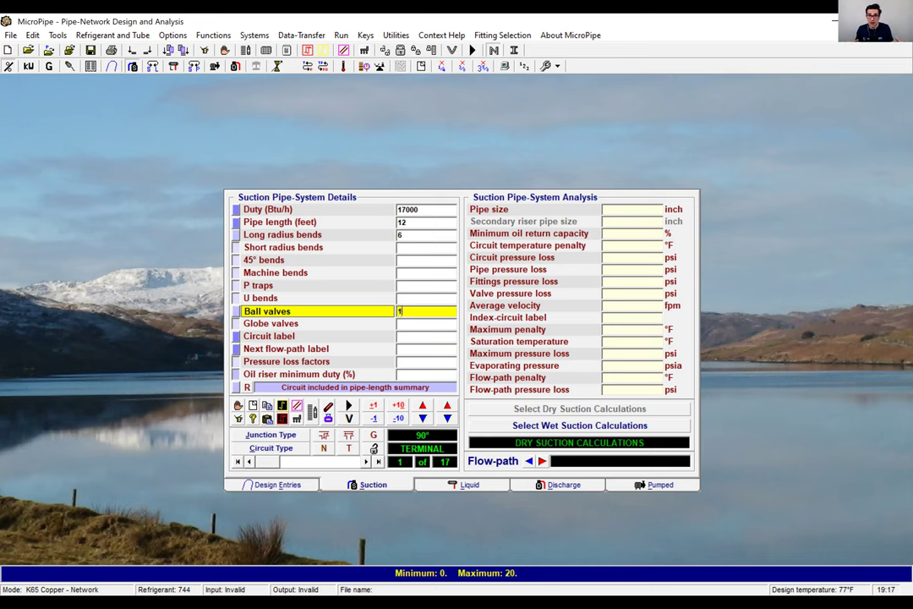
pyautogui.press('Return')
pyautogui.write('1')
pyautogui.press('Return')
pyautogui.write('3')
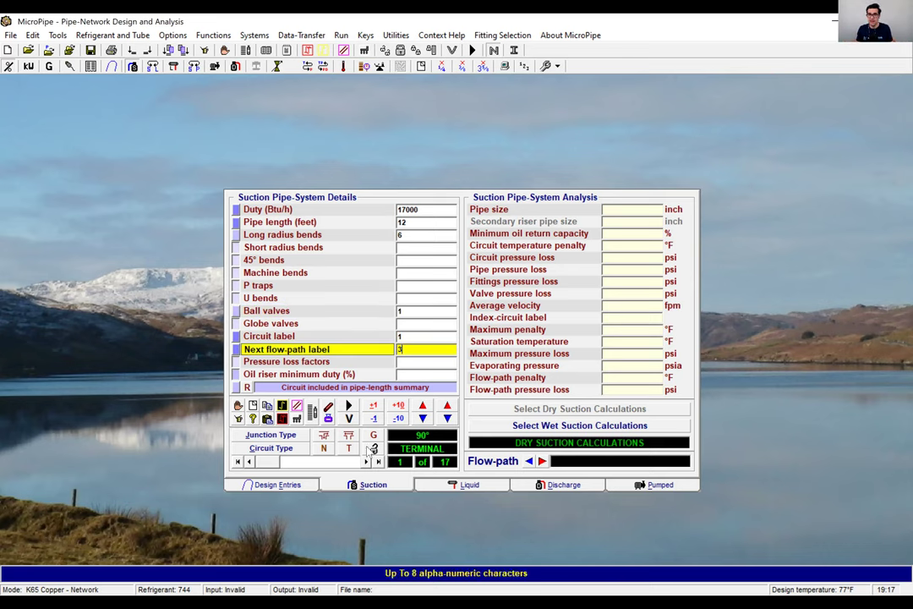
pyautogui.press('Return')
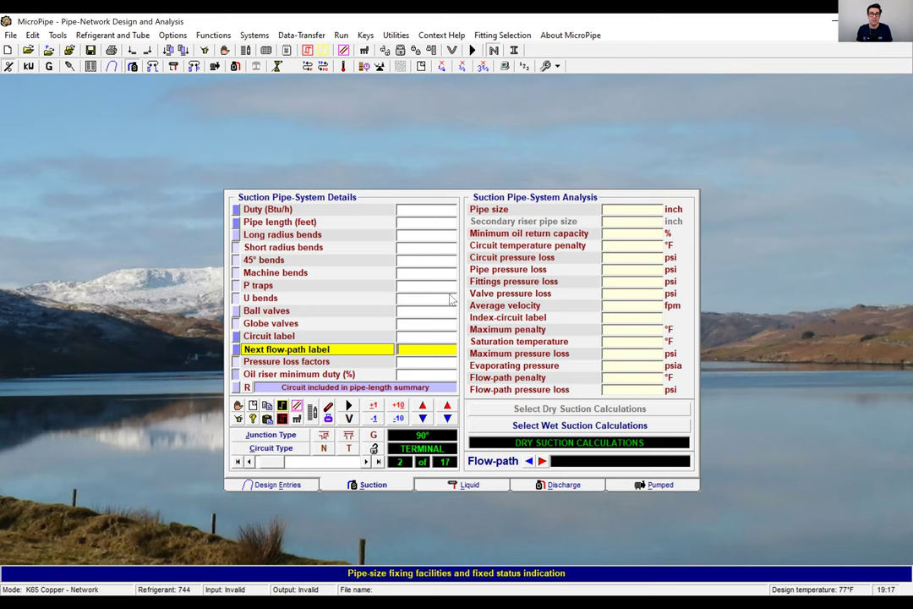
# For suction circuit 2, enter a duty of 17000 Btu/h, pipe length of 1 foot, 6 long radius bends and 1 ball valve
pyautogui.click(413, 209)
pyautogui.write('17000')
pyautogui.click(433, 228)
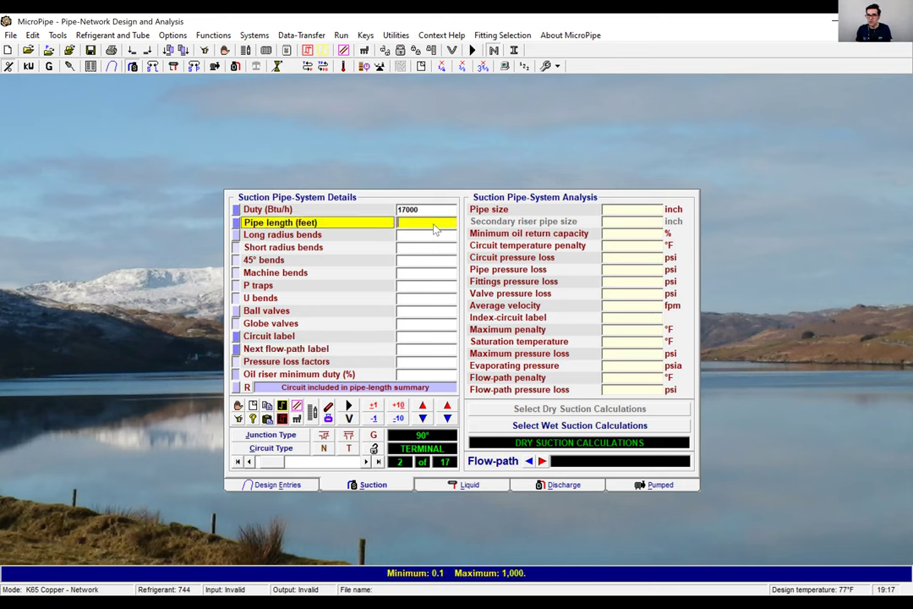
pyautogui.write('1')
pyautogui.press('Return')
pyautogui.write('6')
pyautogui.press('Return')
pyautogui.write('1')
pyautogui.press('Return')
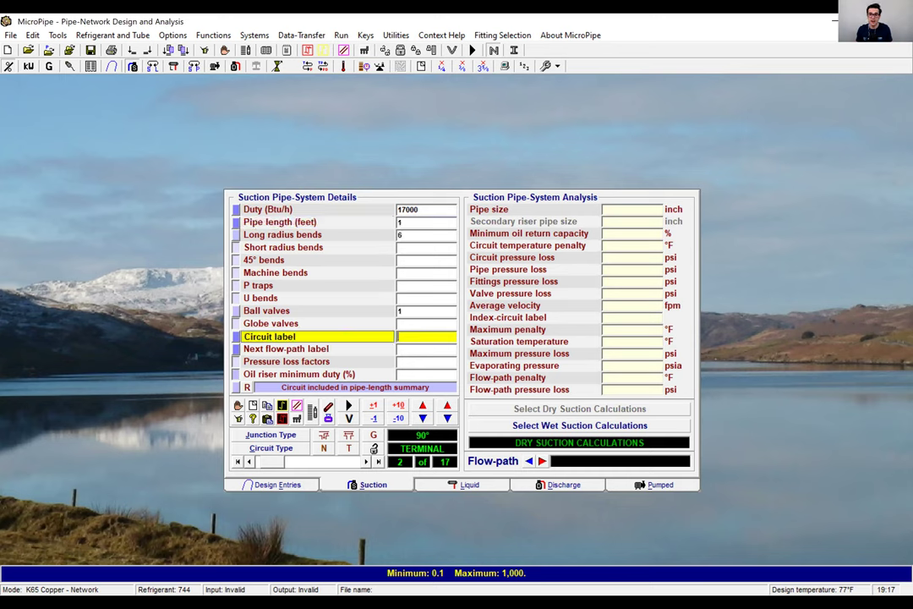
# Label suction circuit 2 as 2 and set its next flow-path label to 3
pyautogui.write('2')
pyautogui.press('Return')
pyautogui.write('3')
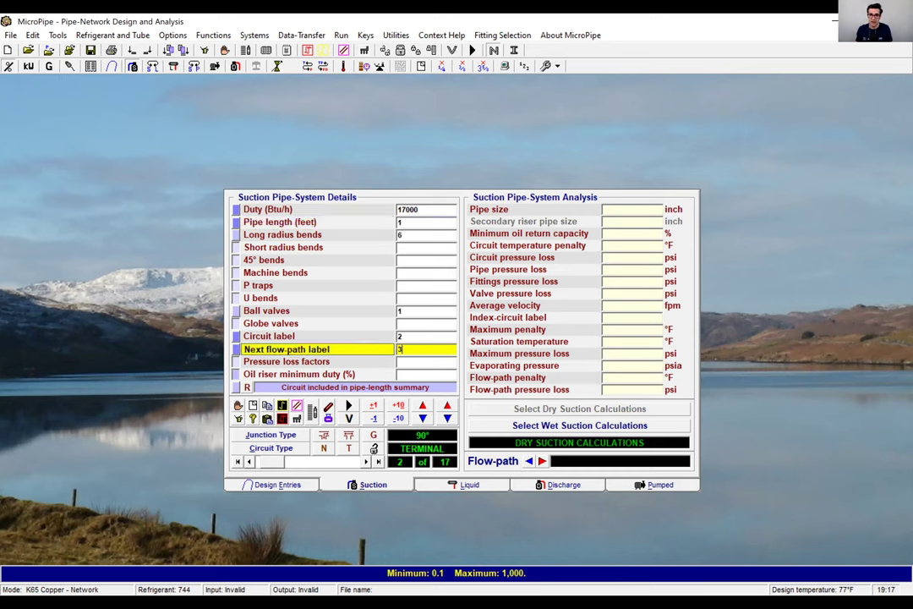
# For network circuit 3, enter a pipe length of 6 feet, circuit label 3 and next flow-path label 7
pyautogui.click(368, 460)
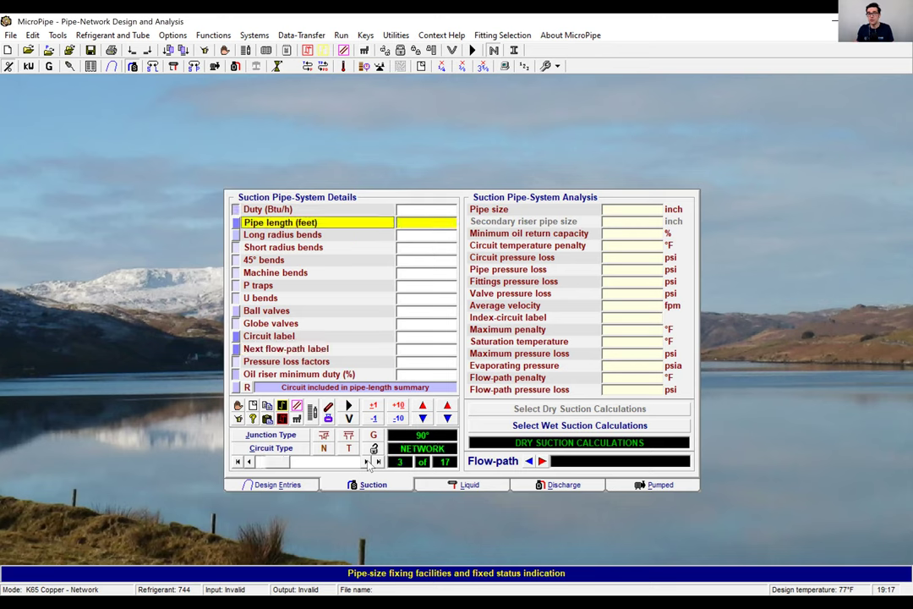
pyautogui.write('6')
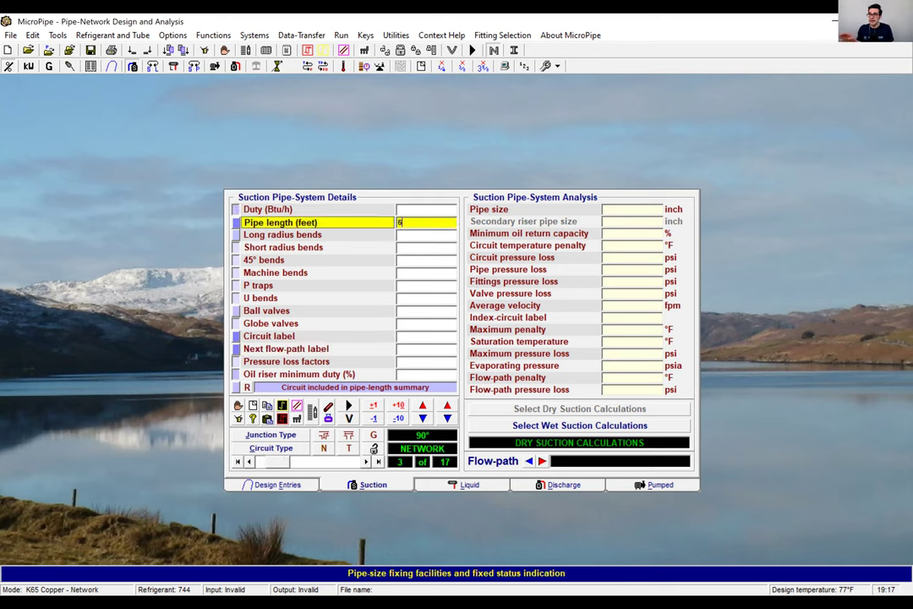
pyautogui.press('Return')
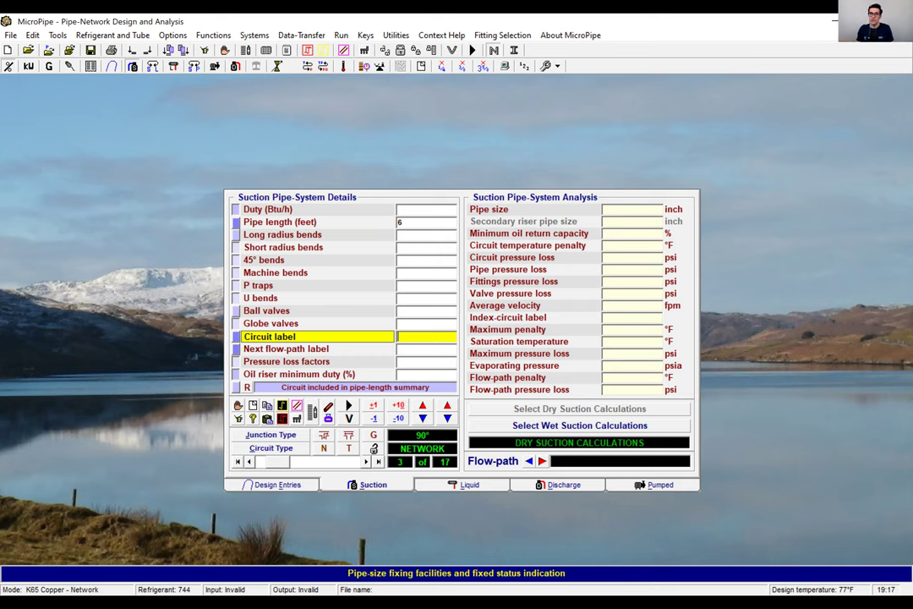
pyautogui.write('3')
pyautogui.press('Return')
pyautogui.write('7')
# For suction circuit 4, enter a duty of 17000 Btu/h, pipe length of 12 feet, 6 long radius bends and 1 ball valve
pyautogui.click(367, 462)
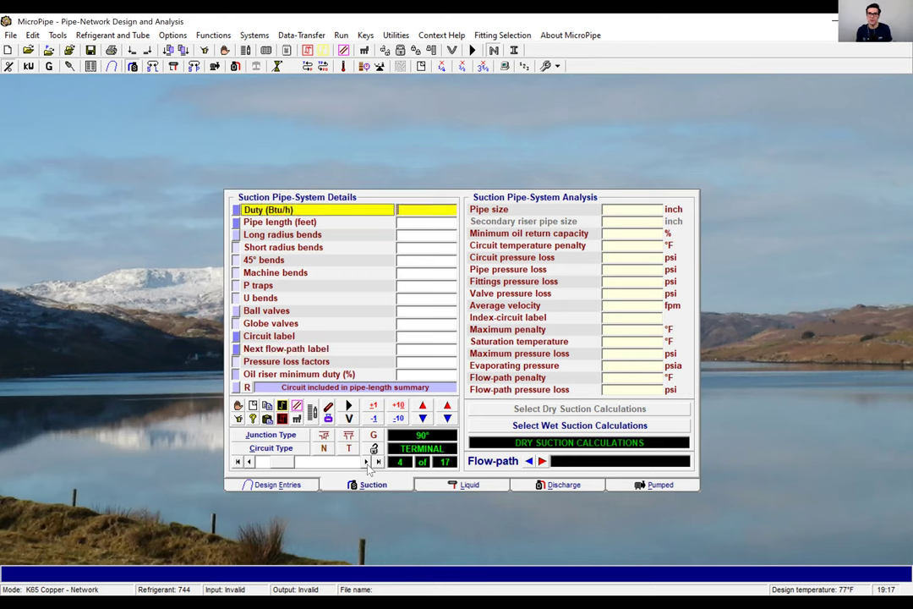
pyautogui.write('17000')
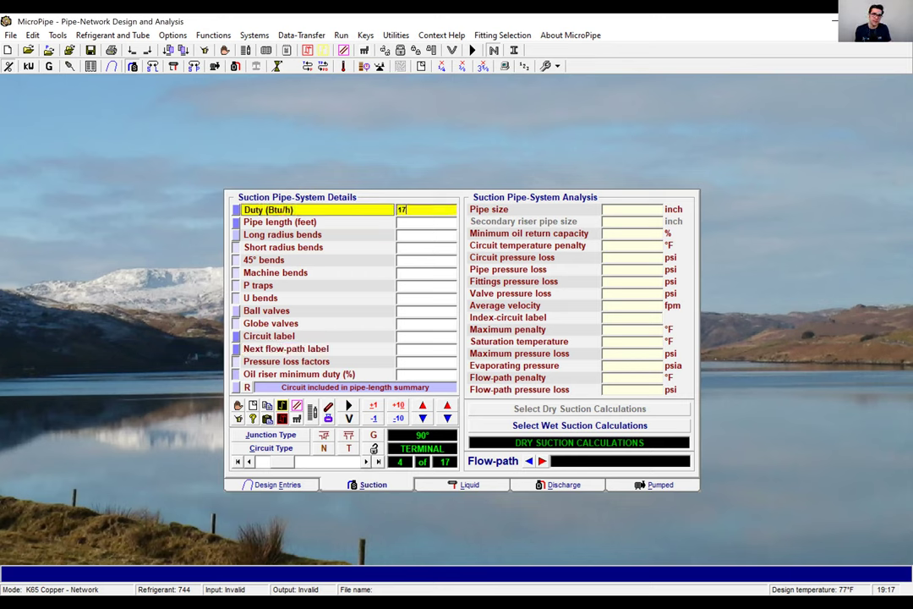
pyautogui.press('Return')
pyautogui.write('12')
pyautogui.press('Return')
pyautogui.write('6')
pyautogui.click(426, 310)
pyautogui.write('1')
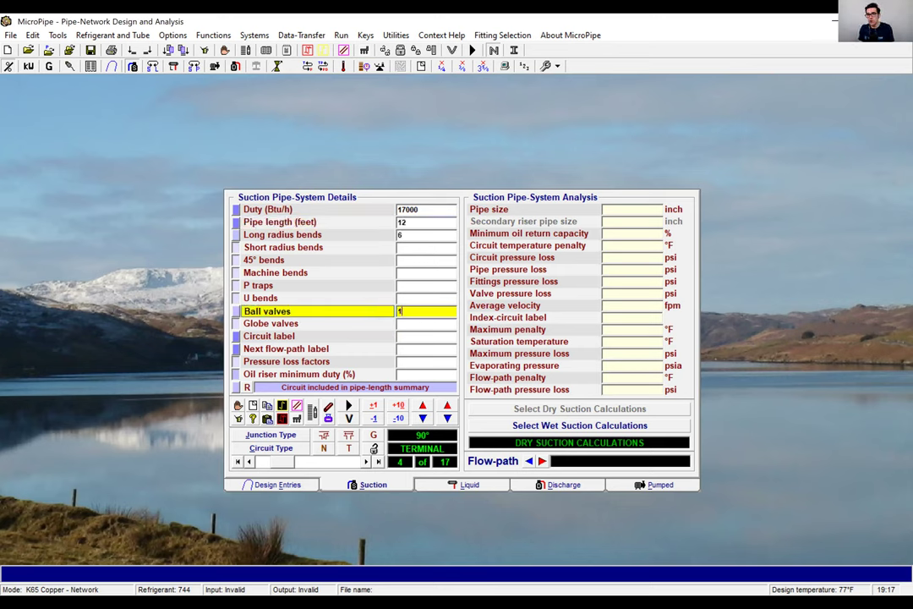
# Label suction circuit 4 as 4 and set its next flow-path label to 6
pyautogui.click(426, 335)
pyautogui.write('4')
pyautogui.press('Return')
pyautogui.write('6')
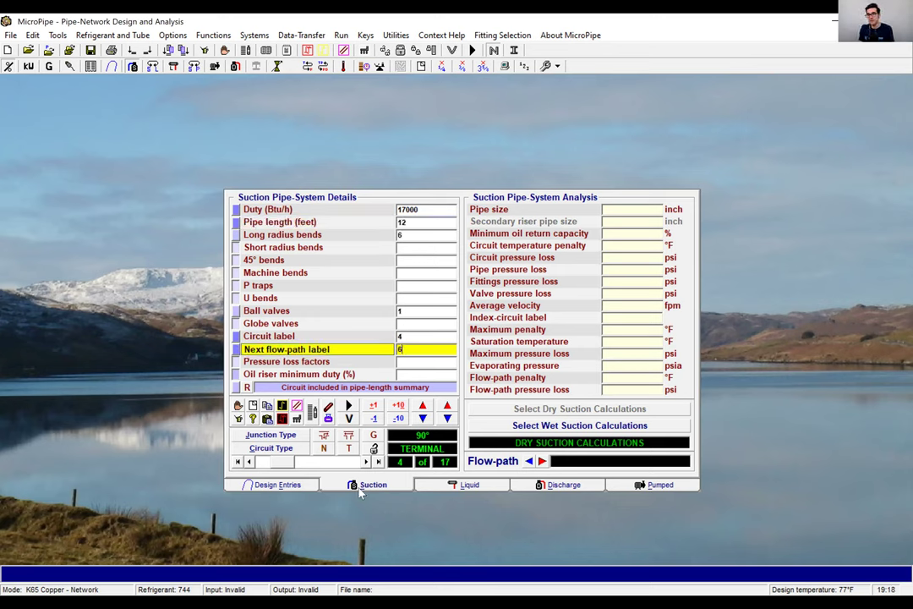
# For suction circuit 5, enter a duty of 17000 Btu/h, pipe length of 1 foot, 6 long radius bends and 1 ball valve
pyautogui.click(366, 461)
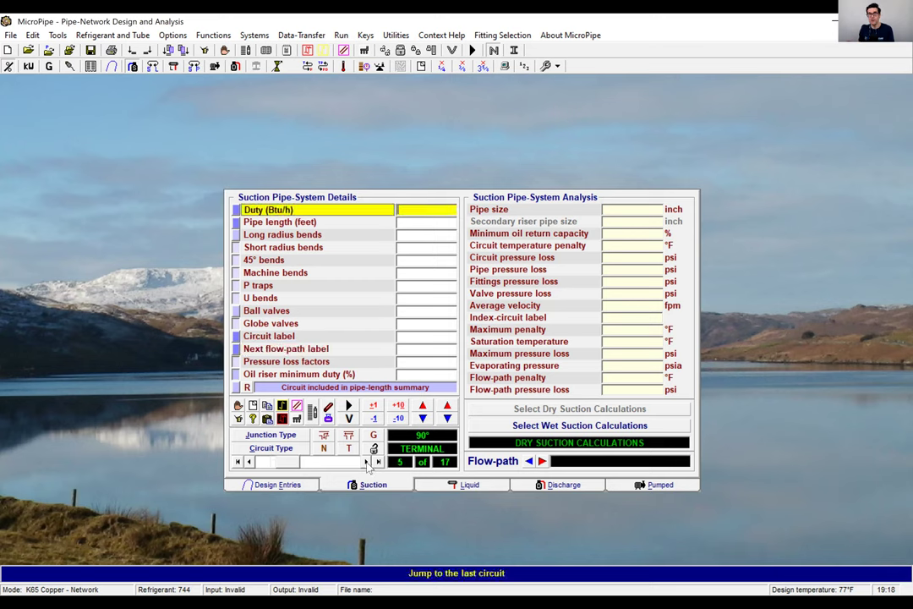
pyautogui.write('17000')
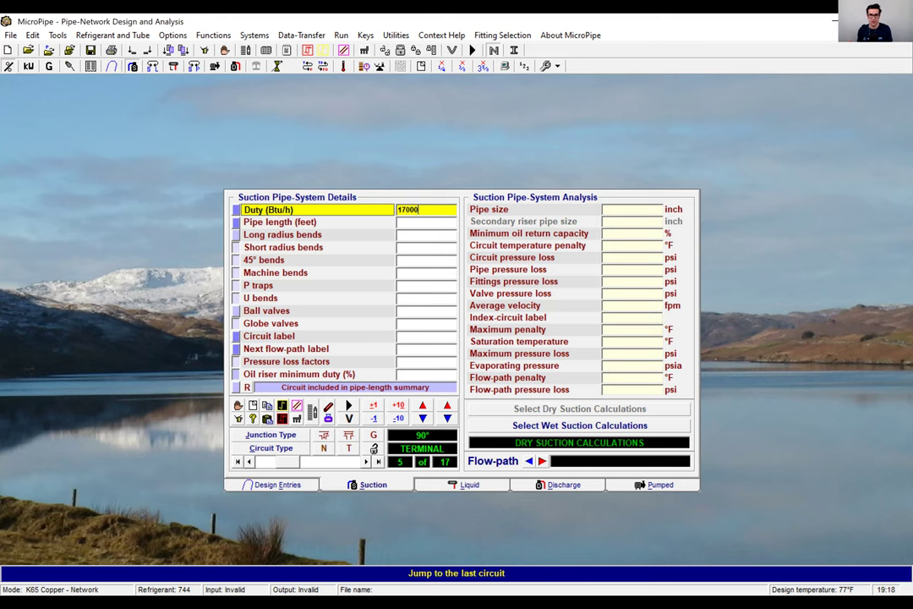
pyautogui.press('Return')
pyautogui.write('1')
pyautogui.press('Return')
pyautogui.write('6')
pyautogui.press('Return')
pyautogui.press('Return')
pyautogui.press('Return')
pyautogui.press('Return')
pyautogui.press('Return')
pyautogui.press('Return')
pyautogui.write('1')
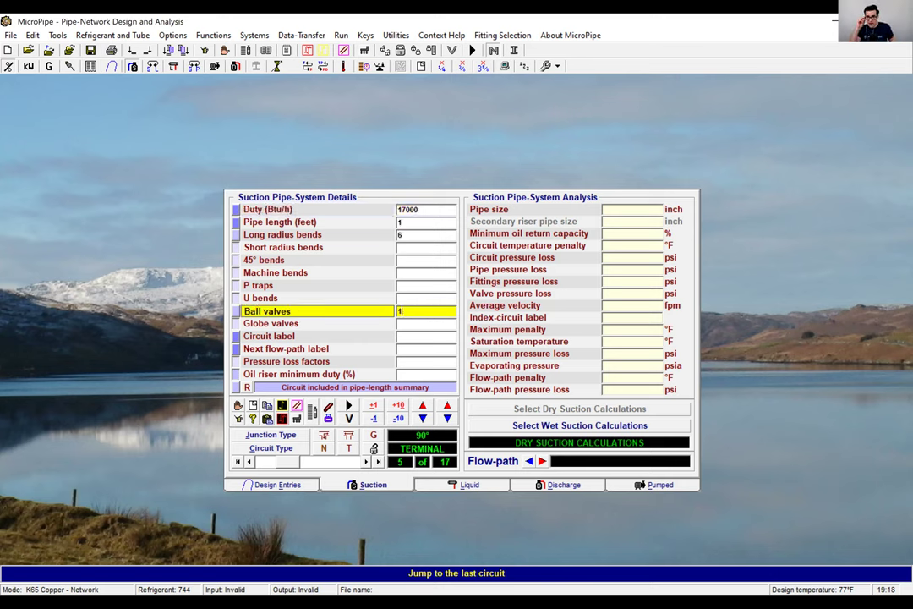
pyautogui.press('Return')
pyautogui.press('Return')
# Label suction circuit 5 as 5 and set its next flow-path label to 6
pyautogui.write('5')
pyautogui.press('Return')
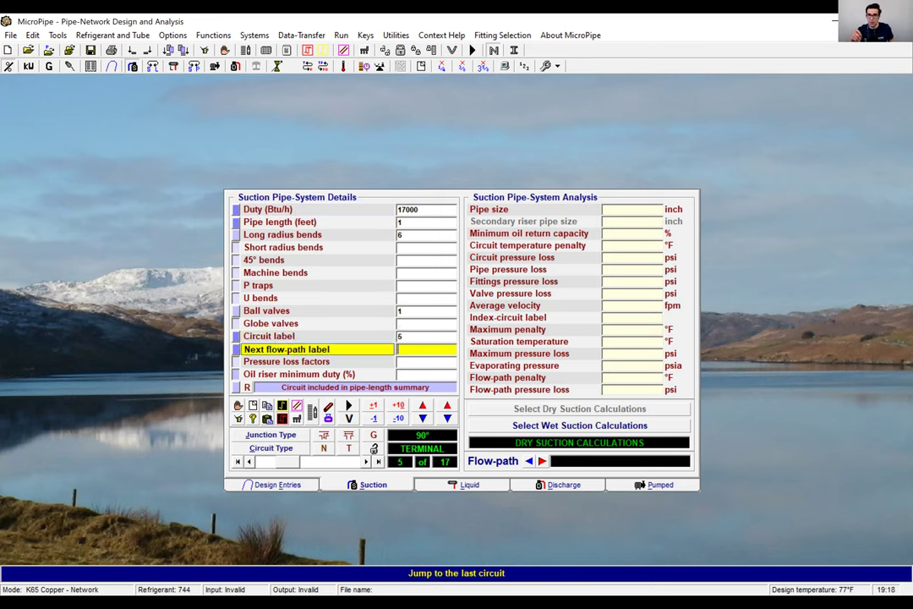
pyautogui.write('6')
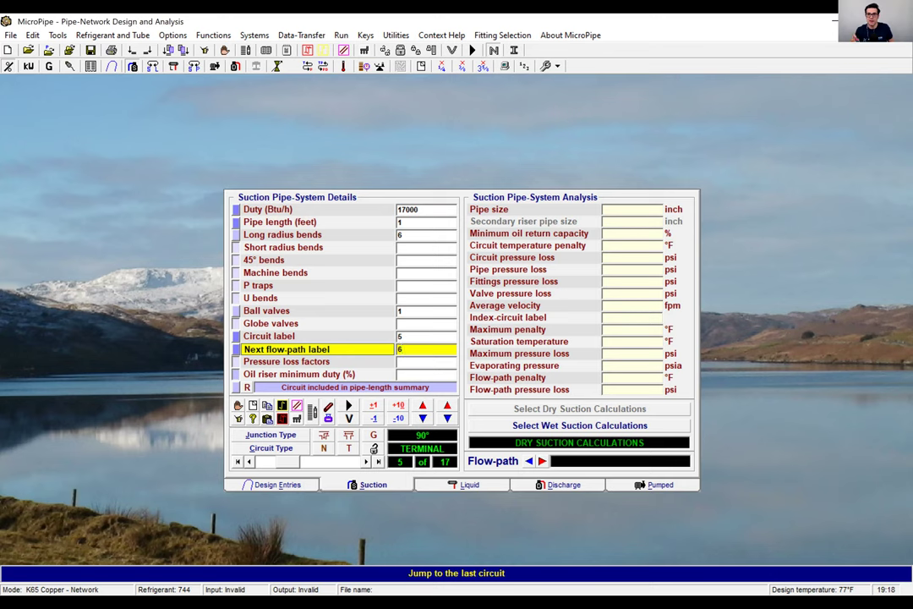
# For network circuit 6, enter a pipe length of 6 feet, circuit label 6 and next flow-path label 7
pyautogui.click(366, 462)
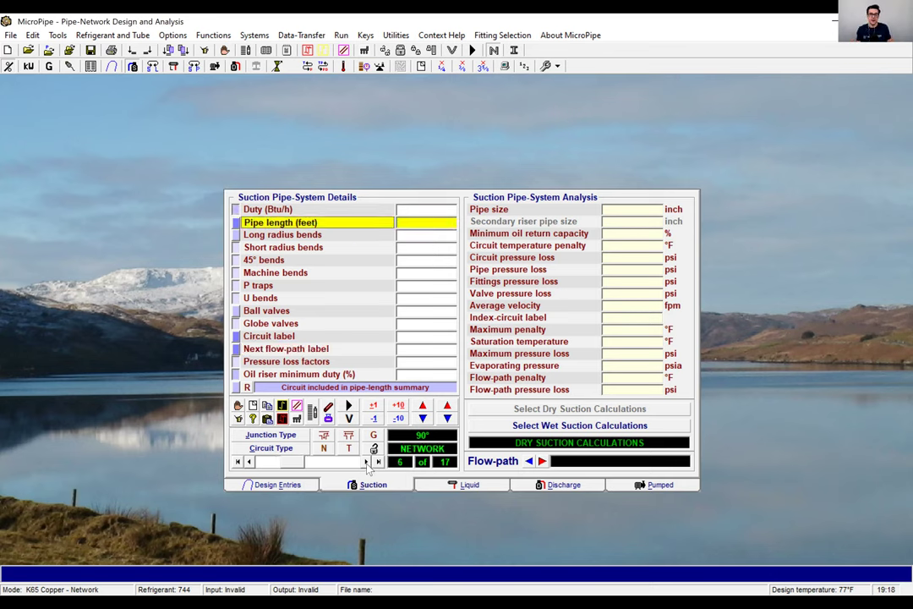
pyautogui.write('6')
pyautogui.press('Return')
pyautogui.press('Return')
pyautogui.press('Return')
pyautogui.press('Return')
pyautogui.press('Return')
pyautogui.press('Return')
pyautogui.press('Return')
pyautogui.press('Return')
pyautogui.press('Return')
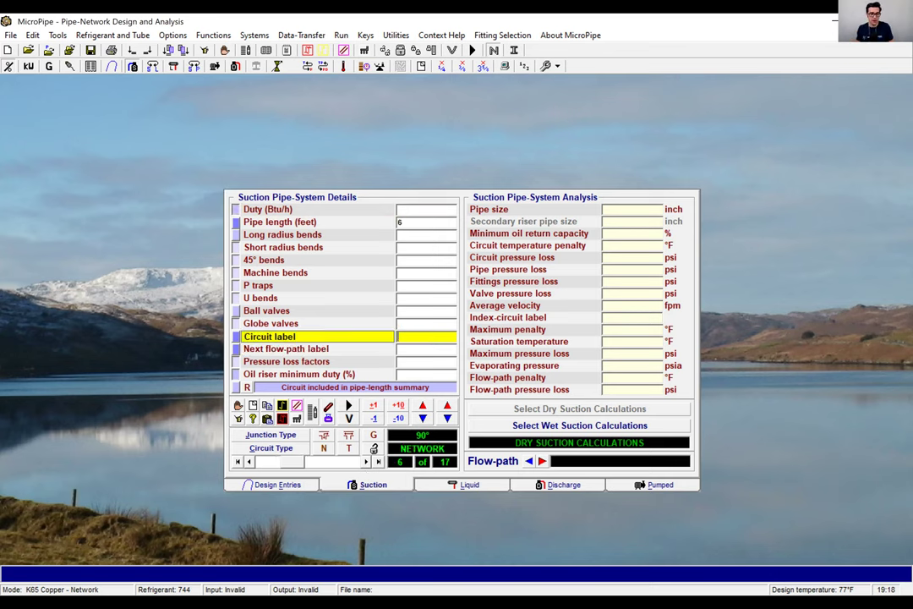
pyautogui.write('6')
pyautogui.press('Return')
pyautogui.write('7')
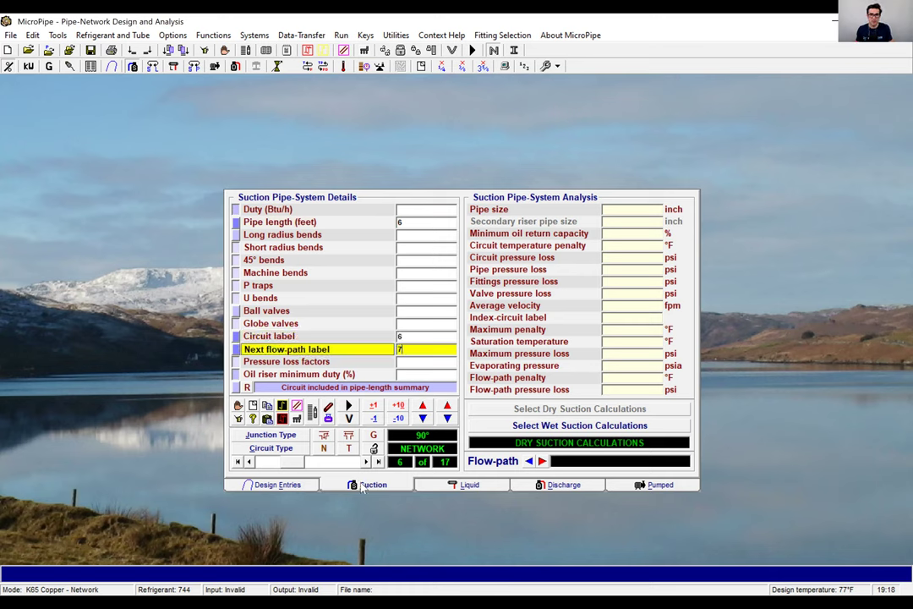
# For network circuit 7, enter a pipe length of 1 foot, circuit label 7 and next flow-path label 8
pyautogui.click(366, 461)
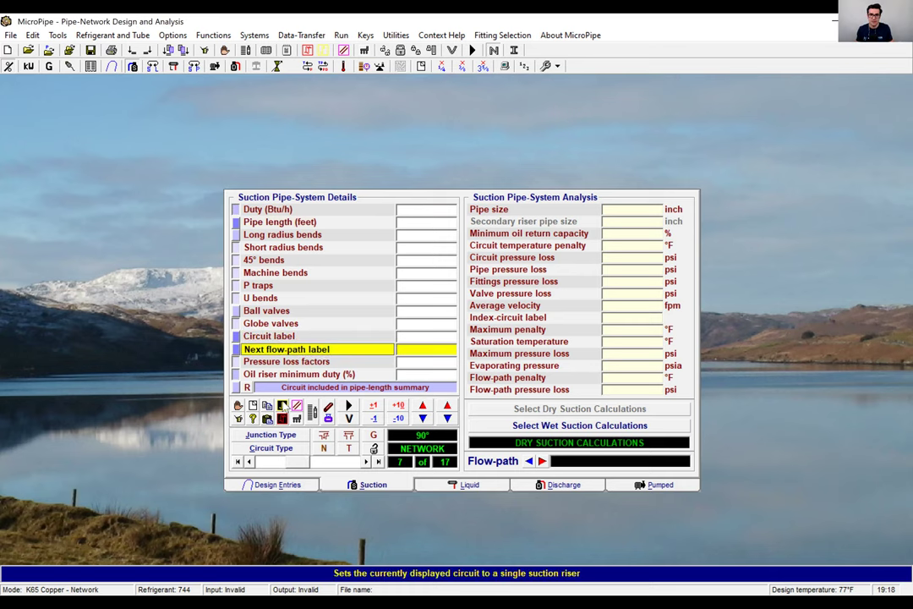
pyautogui.click(349, 407)
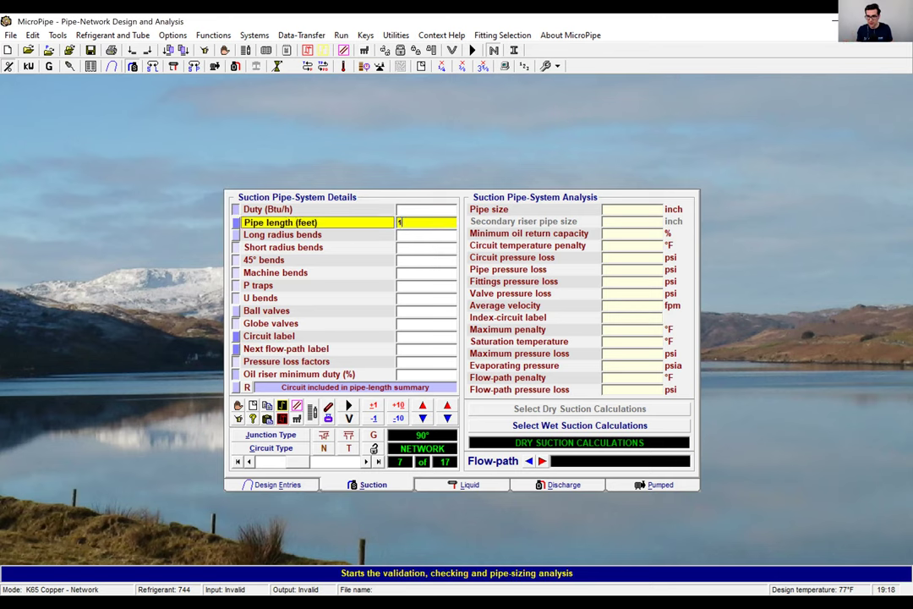
pyautogui.write('7')
pyautogui.press('Return')
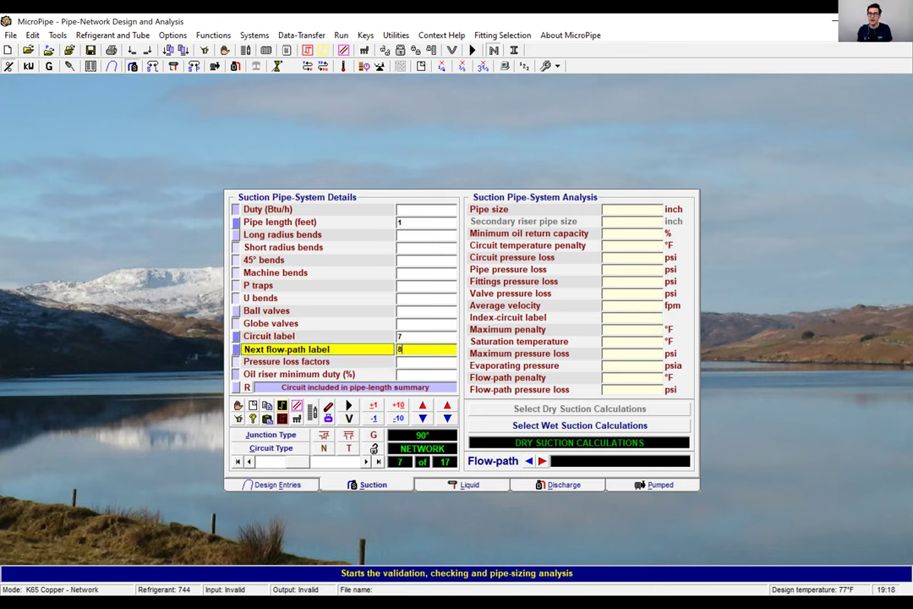
pyautogui.write('8')
# Set network circuit 8 as a single suction riser
pyautogui.click(365, 461)
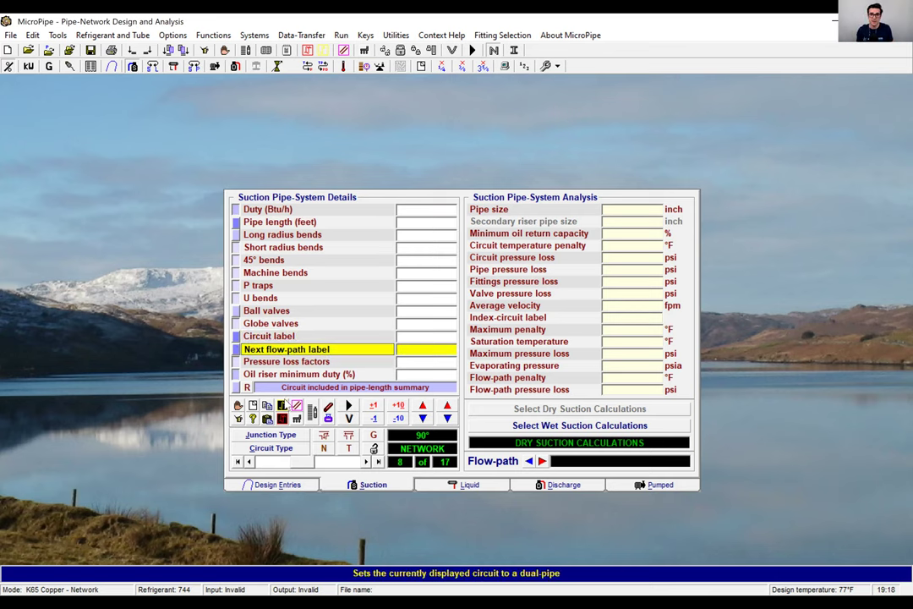
pyautogui.click(283, 405)
pyautogui.press('Return')
pyautogui.press('Return')
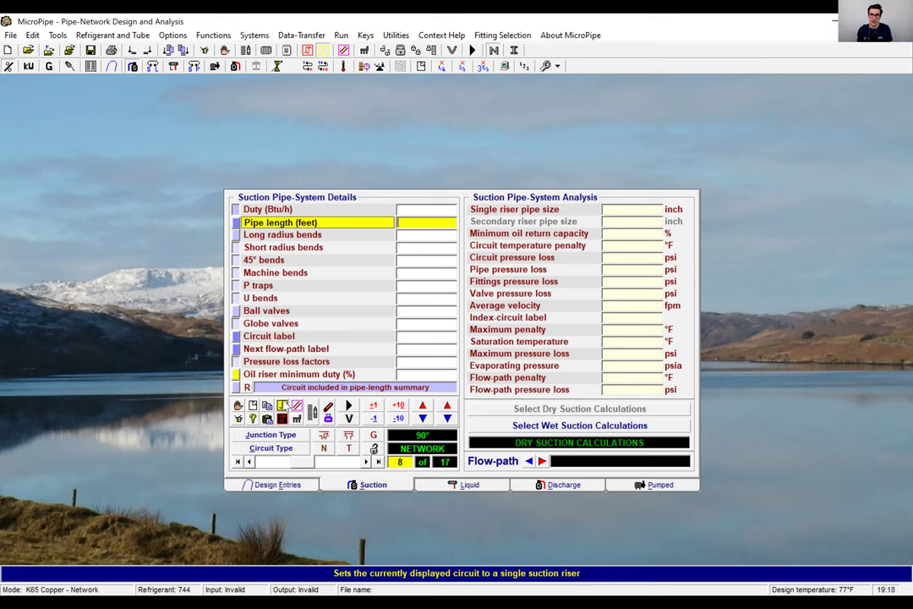
# Enter a pipe length of 15 feet and 6 long radius bends for riser circuit 8
pyautogui.write('15')
pyautogui.press('Return')
pyautogui.write('6')
pyautogui.press('Return')
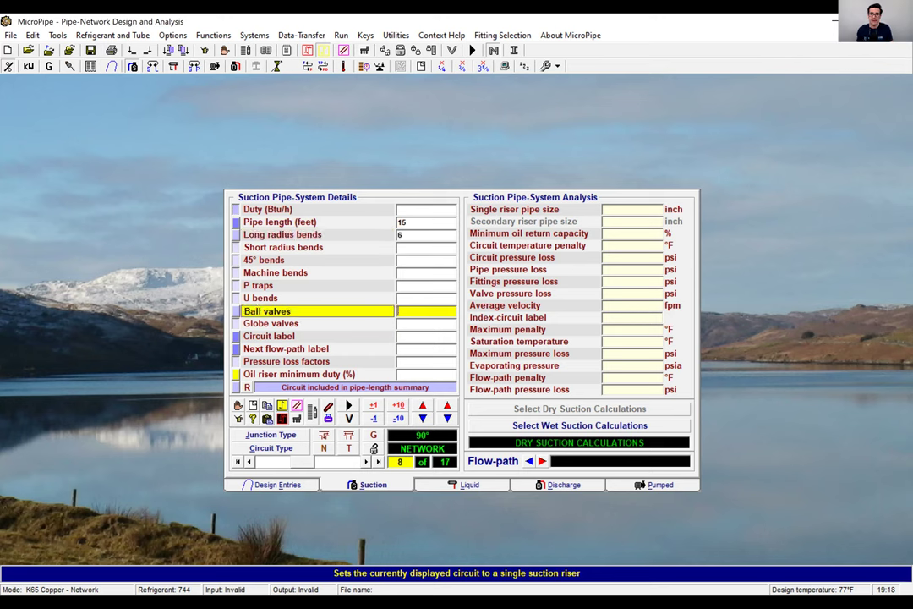
pyautogui.press('Return')
# Give riser circuit 8 circuit label 8, next flow-path label 9 and an oil riser minimum duty of 25%
pyautogui.write('8')
pyautogui.press('Return')
pyautogui.write('9')
pyautogui.press('Return')
pyautogui.write('25')
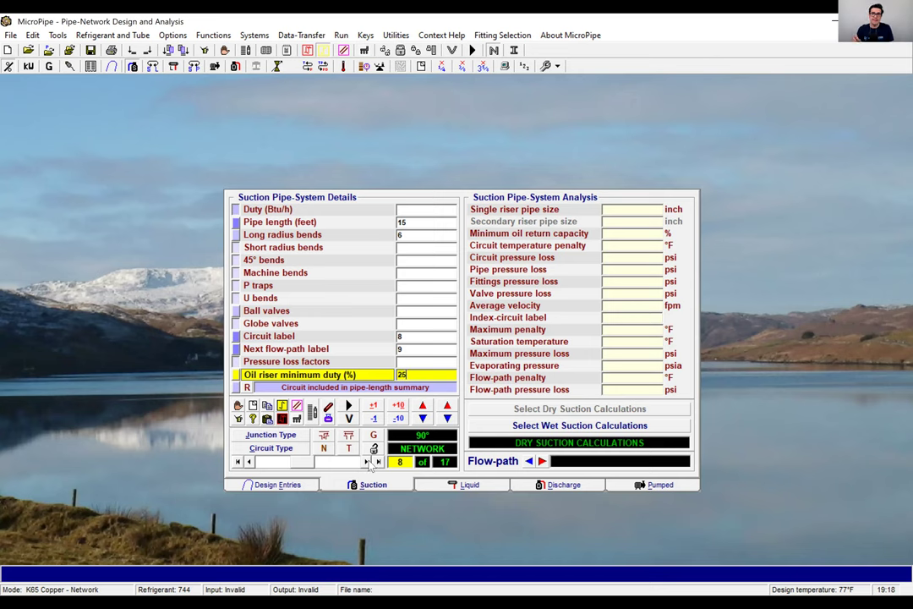
# For network circuit 9, enter a pipe length of 45 feet, 1 long radius bend and 1 ball valve
pyautogui.click(367, 462)
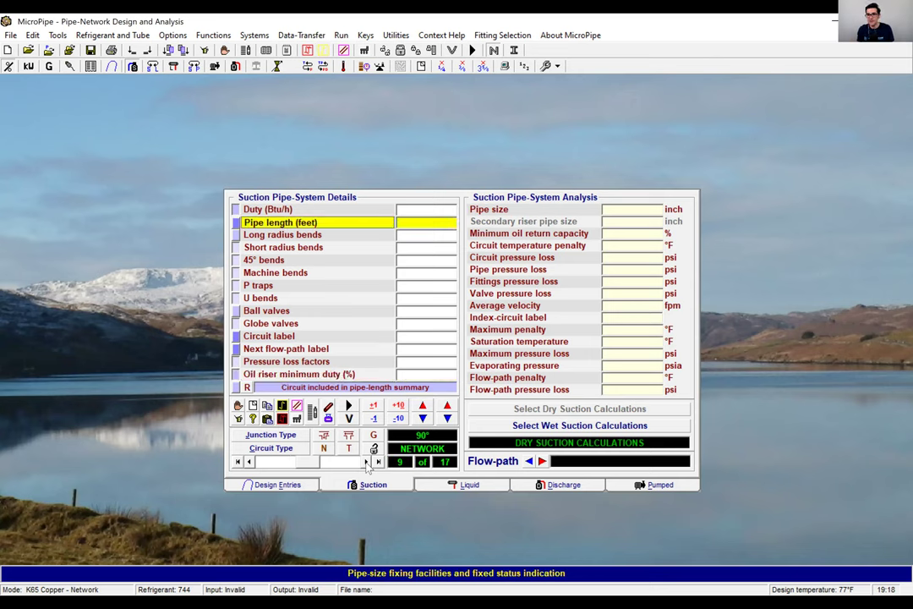
pyautogui.write('45')
pyautogui.press('Return')
pyautogui.write('1')
pyautogui.press('Return')
pyautogui.write('1')
pyautogui.press('Return')
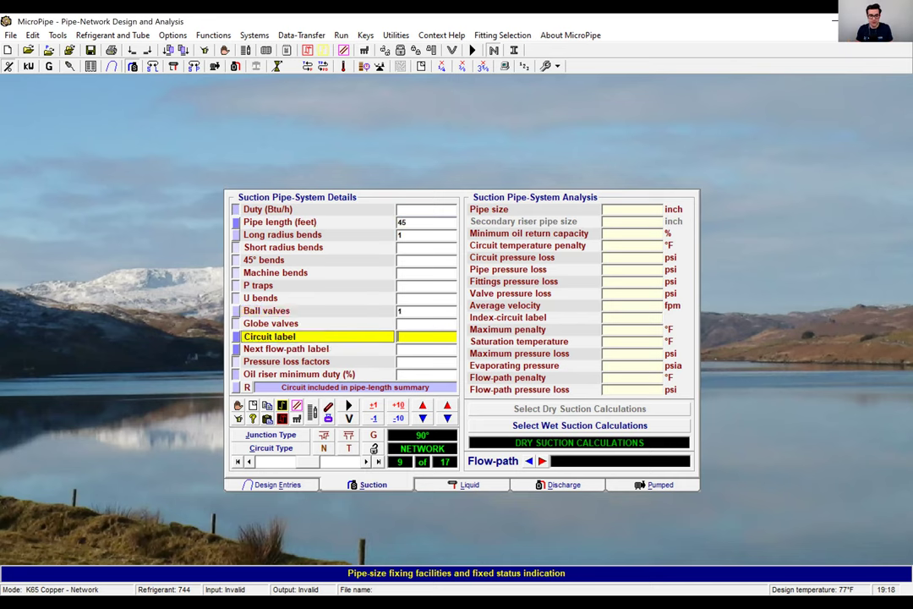
# Label network circuit 9 as 9 and set its next flow-path label to 17
pyautogui.write('9')
pyautogui.press('Return')
pyautogui.write('17')
pyautogui.press('Return')
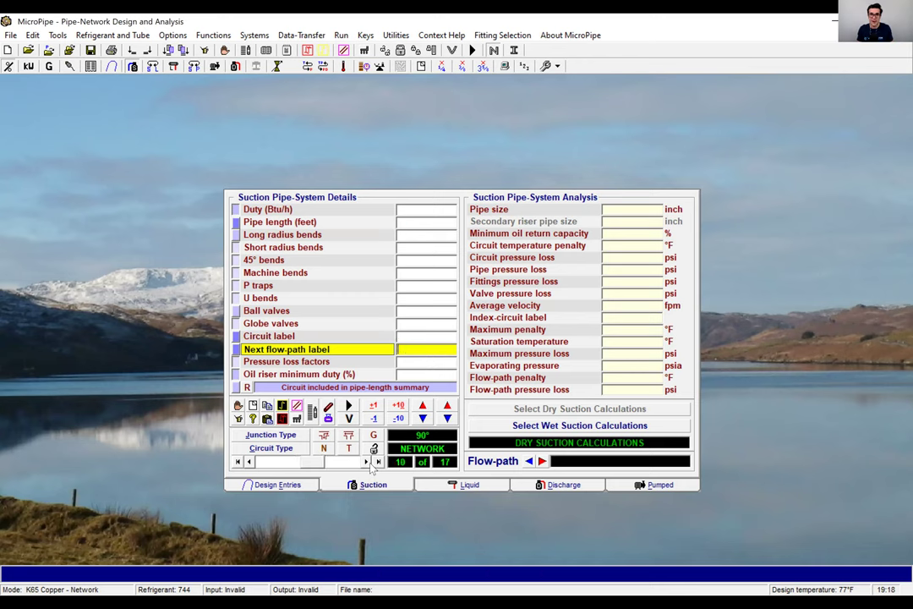
# Make circuit 10 a terminal circuit with a duty of 17000 Btu/h, a pipe length of 12 feet and 6 long radius bends
pyautogui.press('t')
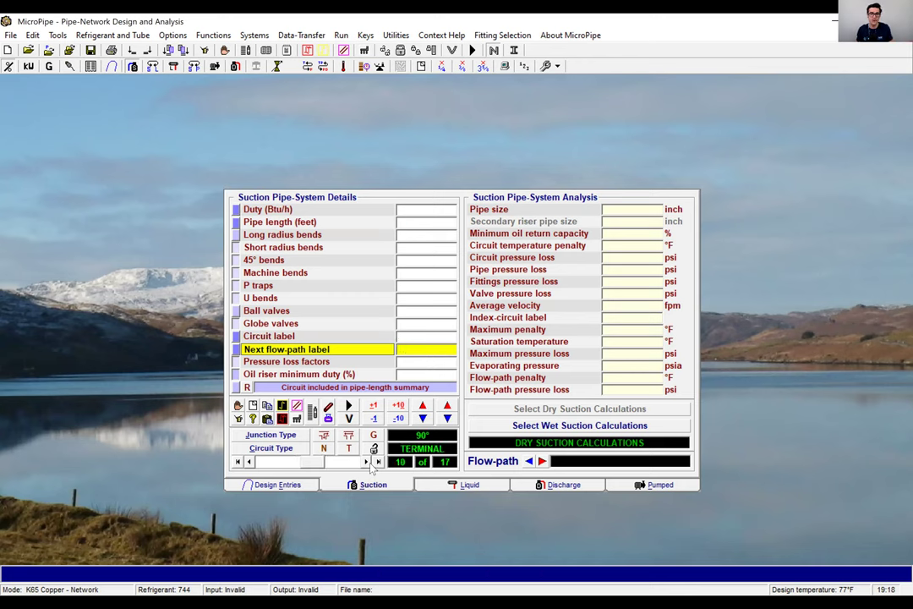
pyautogui.press('Return')
pyautogui.write('17000')
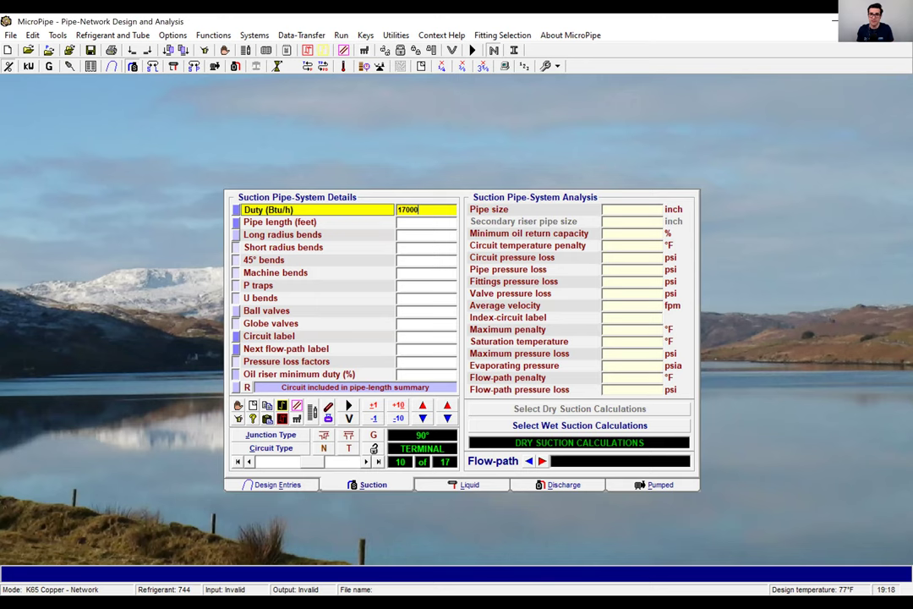
pyautogui.press('Return')
pyautogui.write('12')
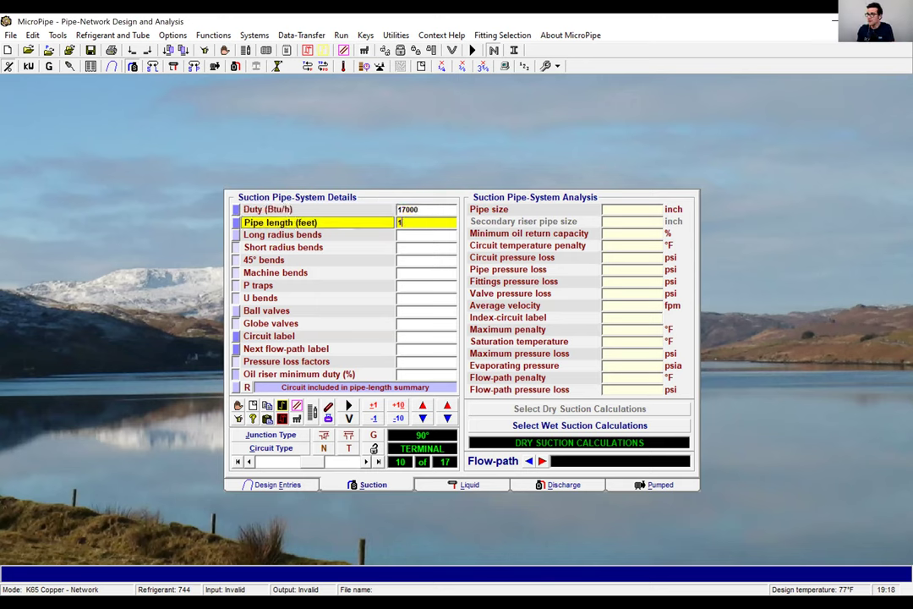
pyautogui.press('Return')
pyautogui.write('6')
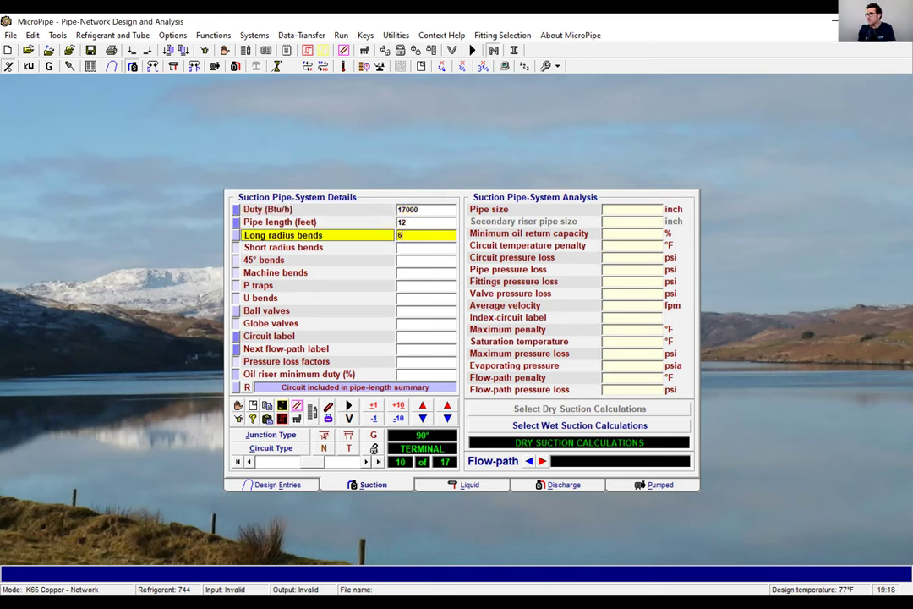
# Give terminal circuit 10 one ball valve, circuit label 10 and next flow-path label 12
pyautogui.press('Return')
pyautogui.write('10')
pyautogui.press('Return')
pyautogui.write('10')
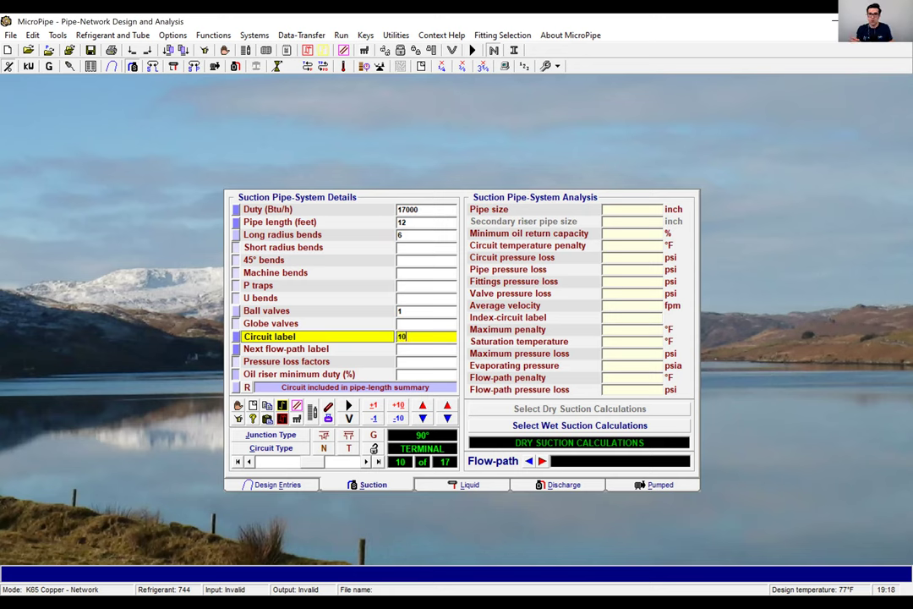
pyautogui.press('Return')
pyautogui.write('12')
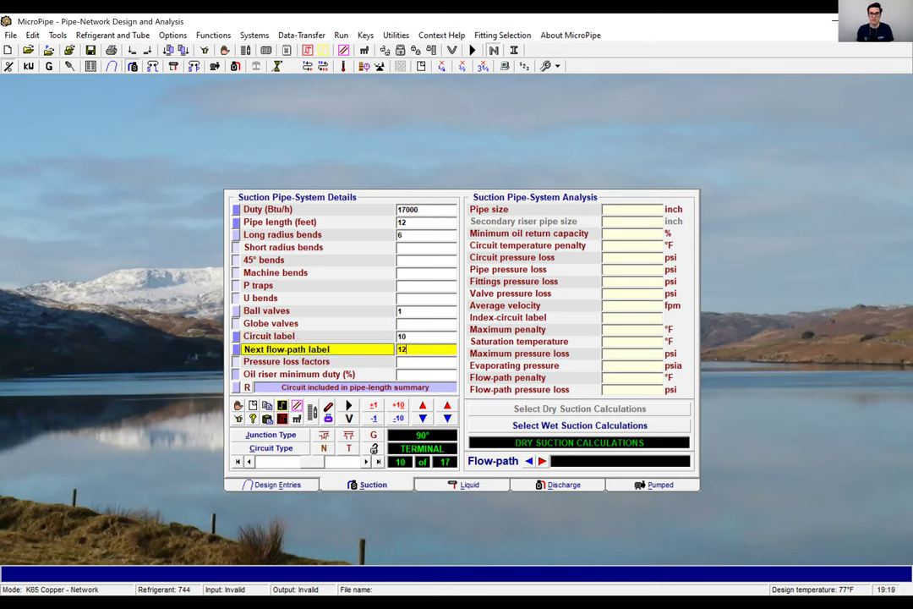
# For terminal circuit 11, enter a duty of 17000 Btu/h, a pipe length of 1 foot and 6 long radius bends
pyautogui.click(366, 462)
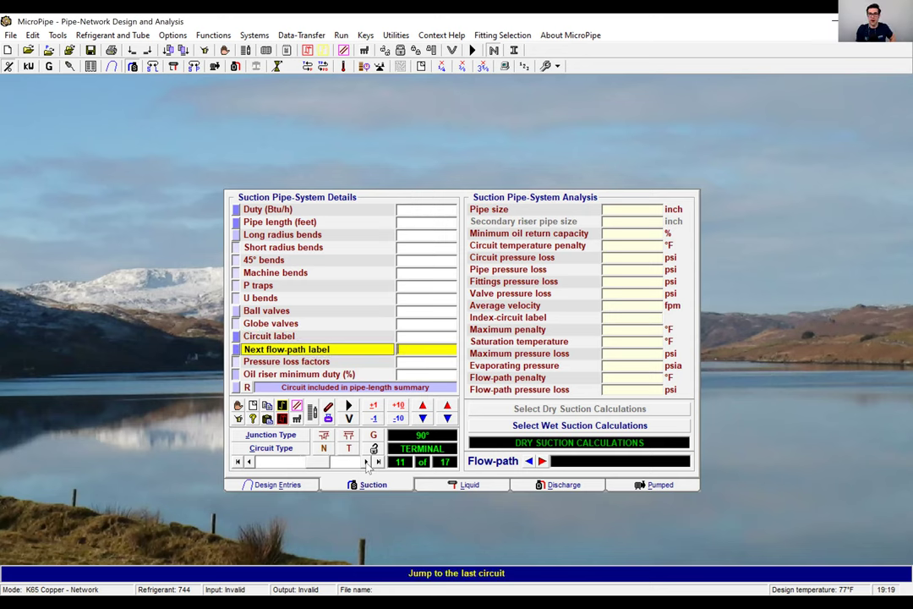
pyautogui.write('17000')
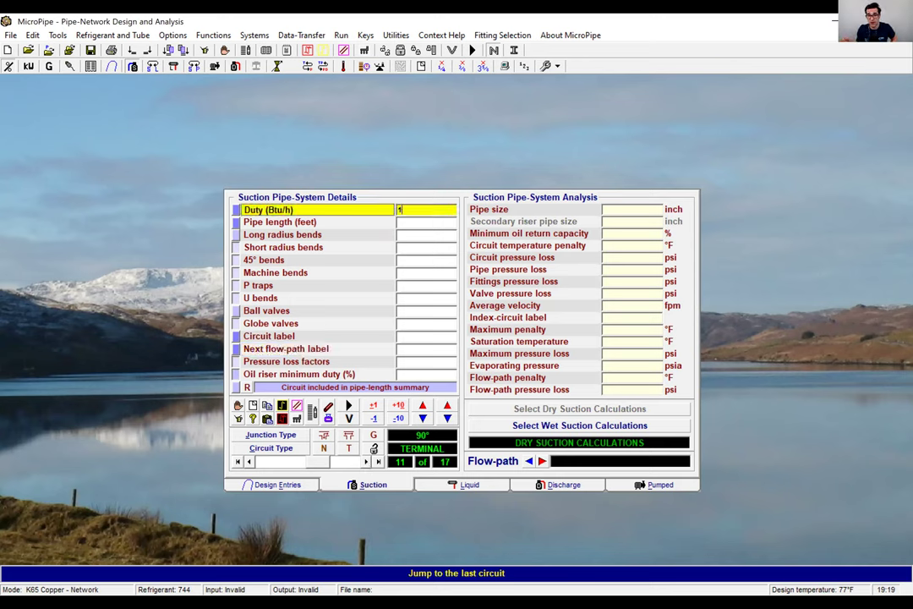
pyautogui.press('Return')
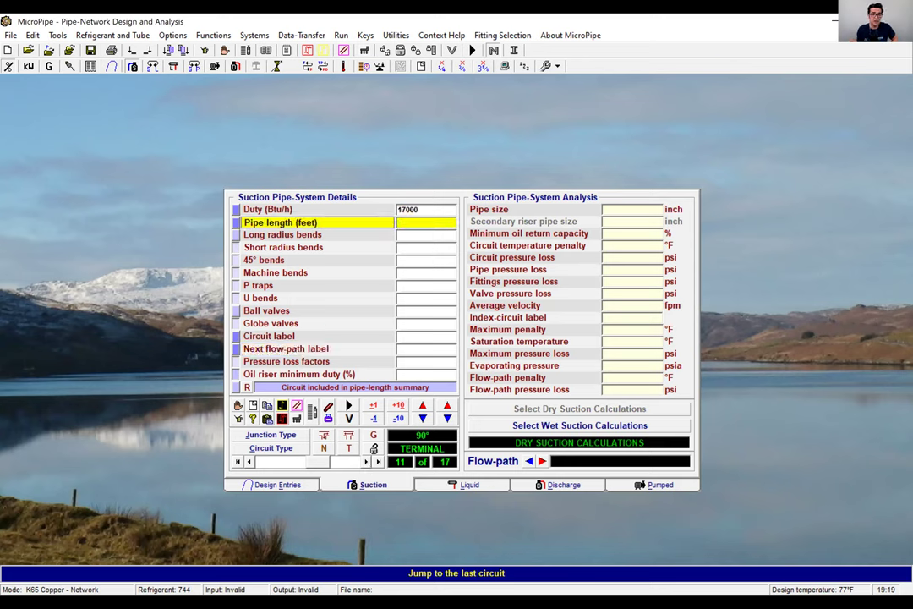
pyautogui.write('1')
pyautogui.press('Return')
pyautogui.write('6')
pyautogui.press('Return')
# Give terminal circuit 11 one ball valve, circuit label 11 and next flow-path label 12
pyautogui.press('Return')
pyautogui.press('Return')
pyautogui.press('Return')
pyautogui.press('Return')
pyautogui.press('Return')
pyautogui.write('1')
pyautogui.press('Return')
pyautogui.press('Return')
pyautogui.write('11')
pyautogui.press('Return')
pyautogui.write('12')
pyautogui.press('Return')
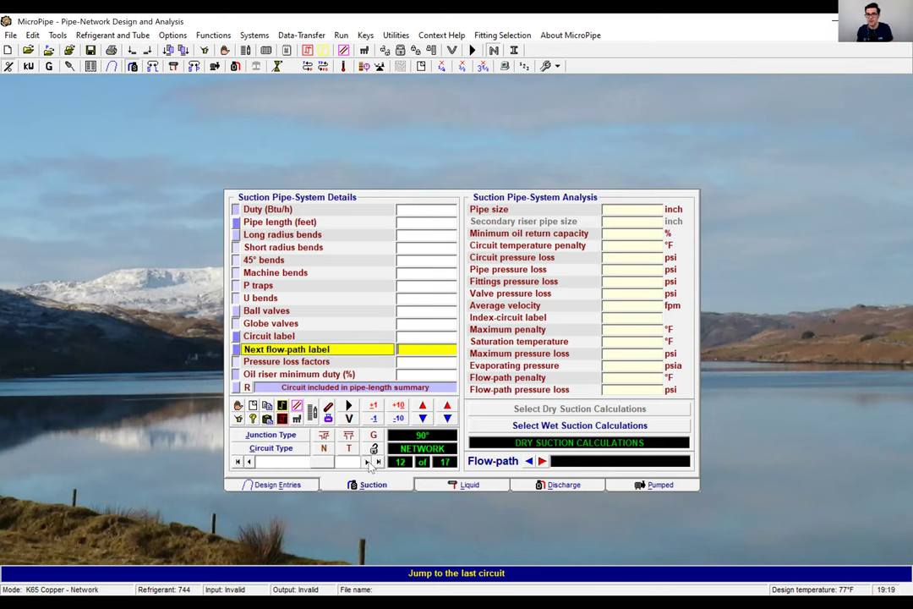
# For network circuit 12, enter a pipe length of 12 feet, circuit label 12 and next flow-path label 14
pyautogui.write('12')
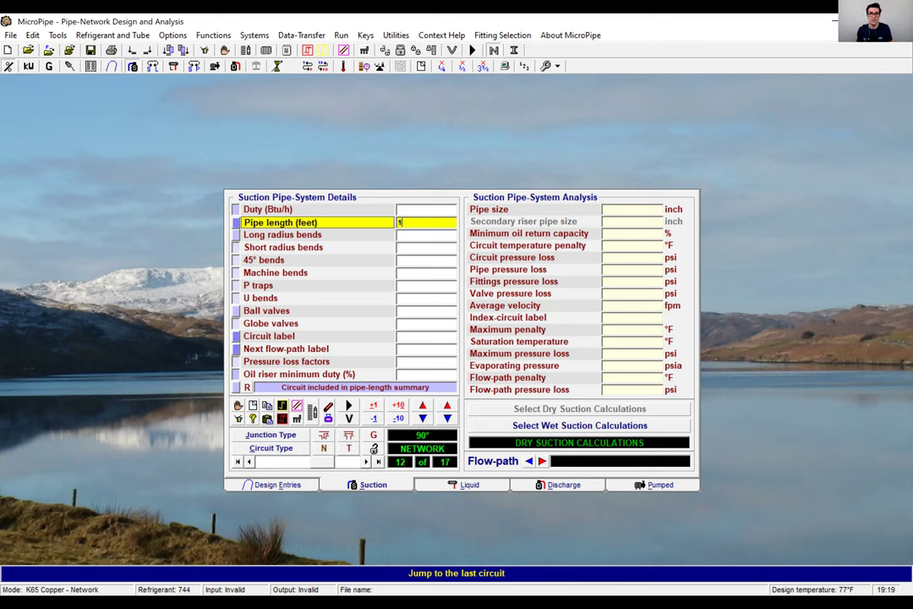
pyautogui.press('Return')
pyautogui.press('Return')
pyautogui.press('Return')
pyautogui.press('Return')
pyautogui.press('Return')
pyautogui.press('Return')
pyautogui.press('Return')
pyautogui.press('Return')
pyautogui.press('Return')
pyautogui.write('12')
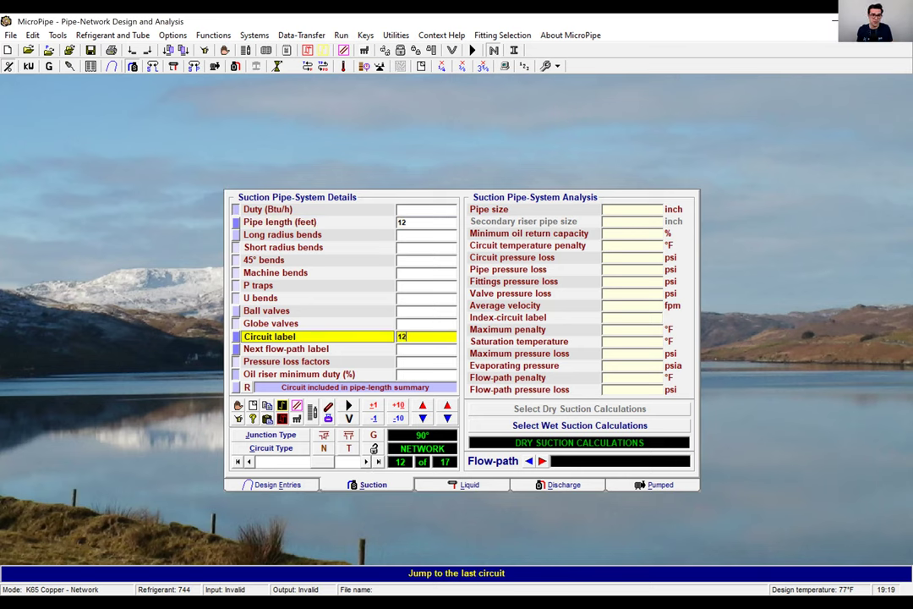
pyautogui.press('Return')
pyautogui.write('14')
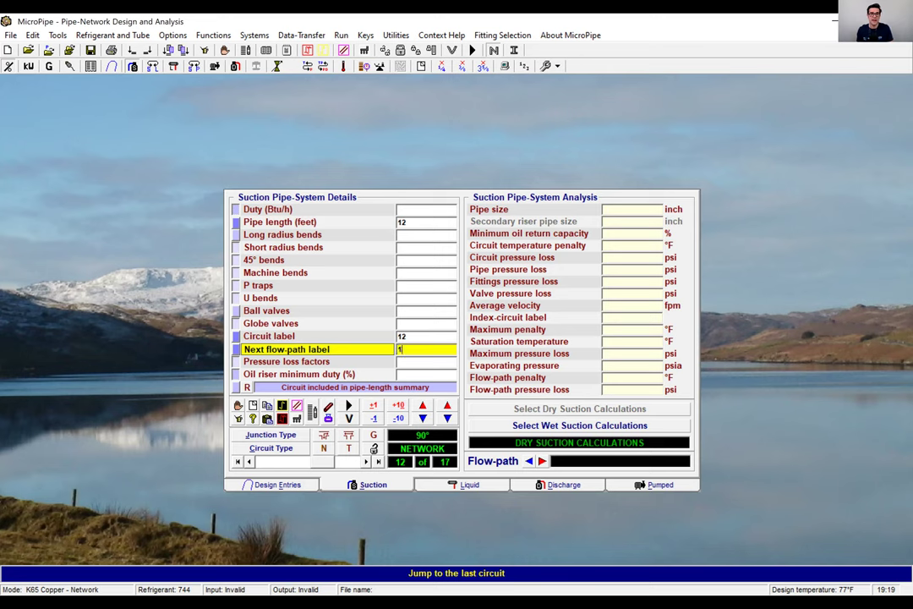
# For terminal circuit 13, enter a duty of 17000 Btu/h, a pipe length of 1 foot and 6 long radius bends
pyautogui.click(366, 463)
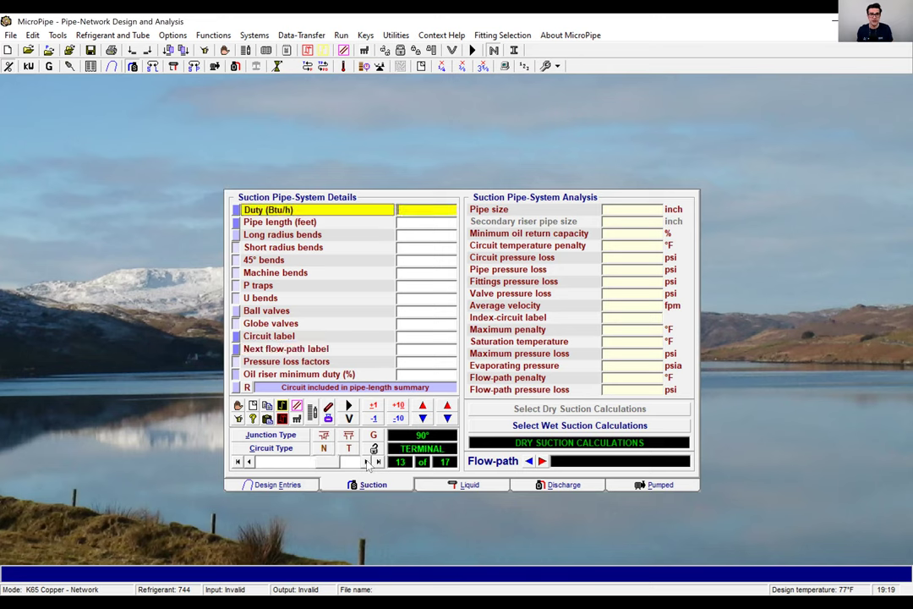
pyautogui.write('17000')
pyautogui.press('Return')
pyautogui.write('1')
pyautogui.press('Return')
pyautogui.write('6')
pyautogui.press('Return')
# Give terminal circuit 13 one ball valve, circuit label 13 and next flow-path label 14
pyautogui.write('1')
pyautogui.press('Return')
pyautogui.write('13')
pyautogui.press('Return')
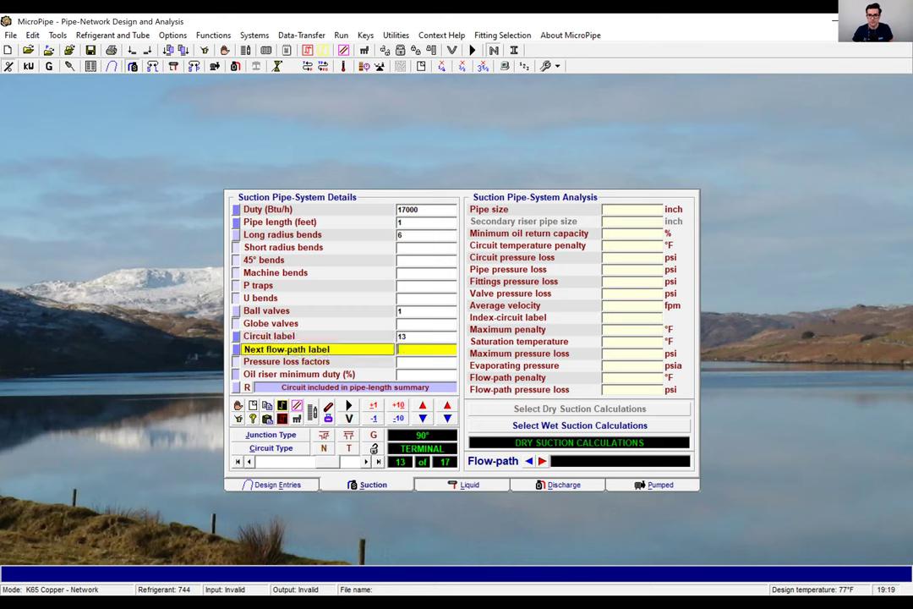
pyautogui.write('14')
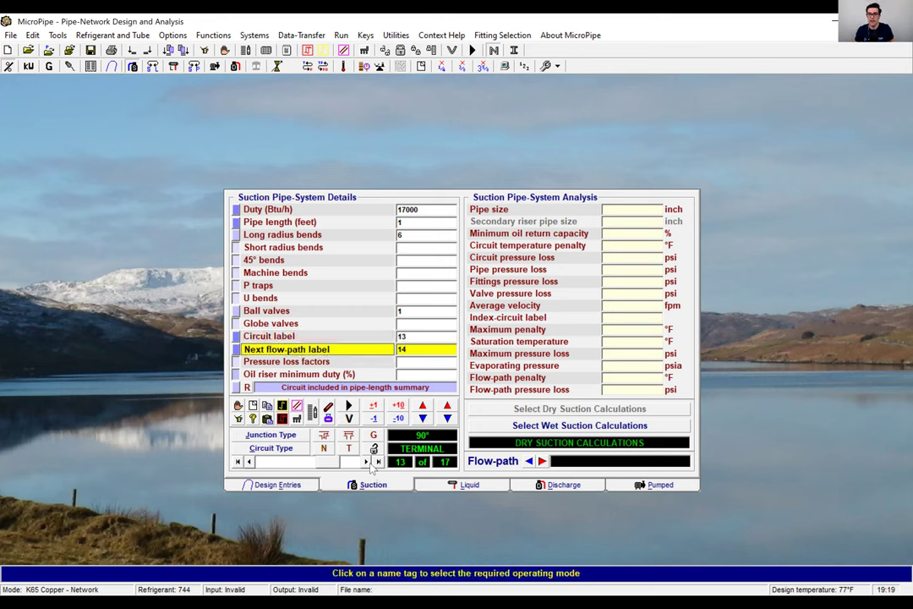
# For network circuit 14, enter a pipe length of 6 feet and 1 long radius bend
pyautogui.click(369, 462)
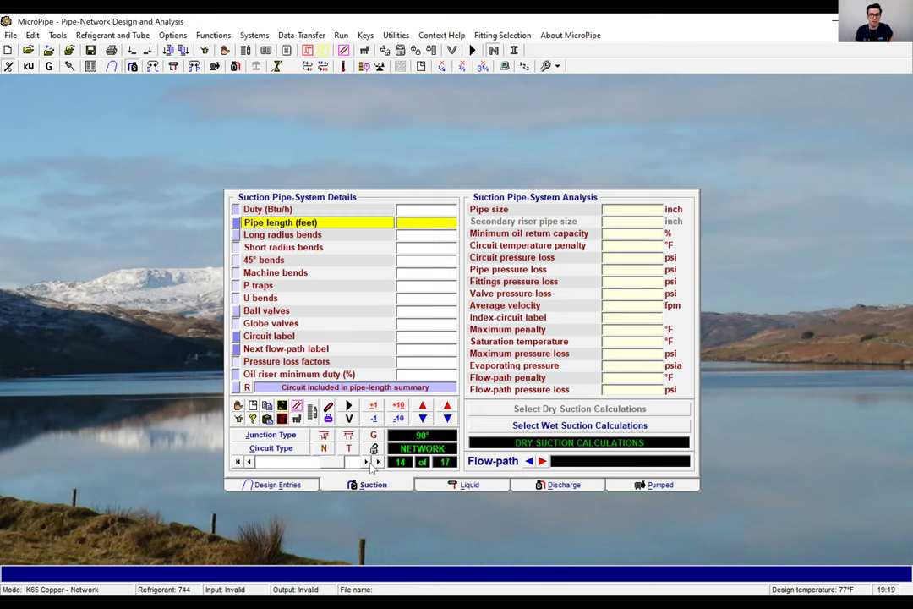
pyautogui.write('6')
pyautogui.press('Return')
pyautogui.write('1')
pyautogui.press('Return')
pyautogui.press('Return')
pyautogui.press('Return')
pyautogui.press('Return')
pyautogui.press('Return')
pyautogui.press('Return')
pyautogui.press('Return')
pyautogui.press('Return')
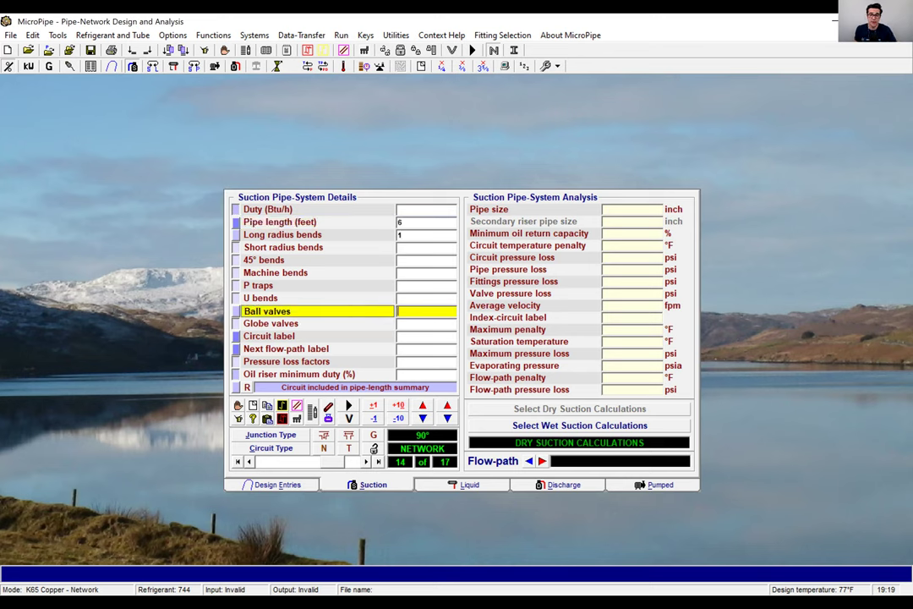
# Label network circuit 14 as 14 and set its next flow-path label to 15
pyautogui.write('14')
pyautogui.press('Return')
pyautogui.write('15')
pyautogui.press('Return')
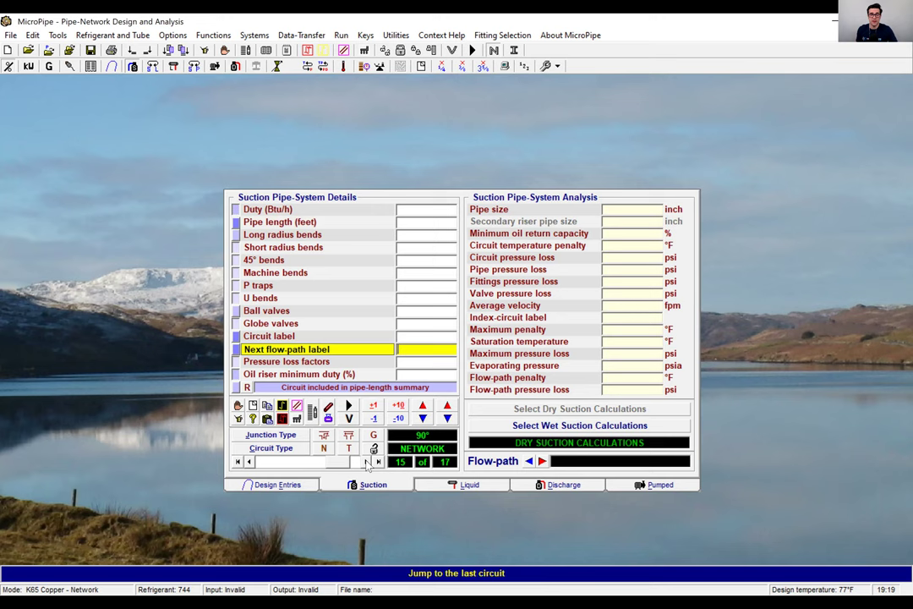
# Set circuit 15 as a single suction riser with a pipe length of 15 feet and 6 long radius bends
pyautogui.click(281, 406)
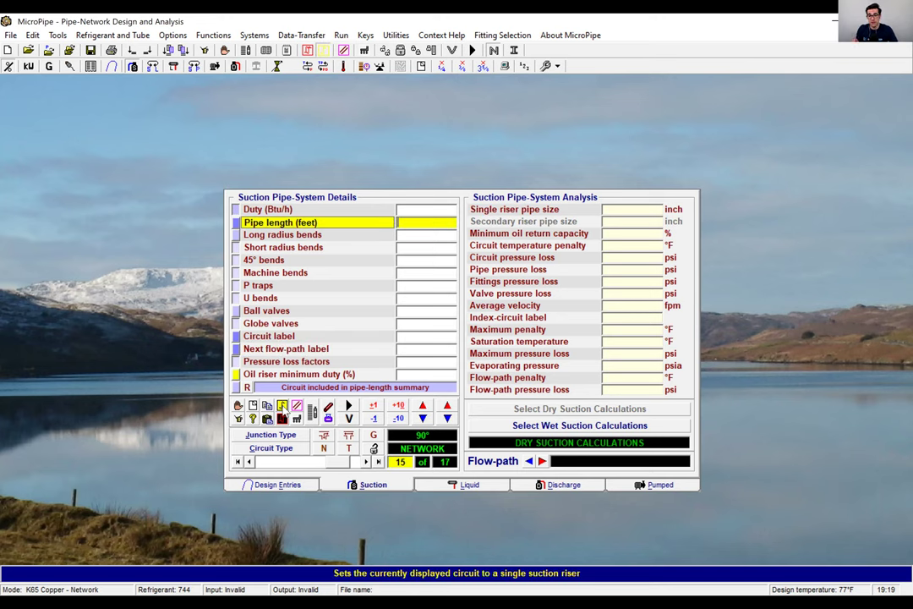
pyautogui.write('15')
pyautogui.press('Return')
pyautogui.write('6')
pyautogui.press('Return')
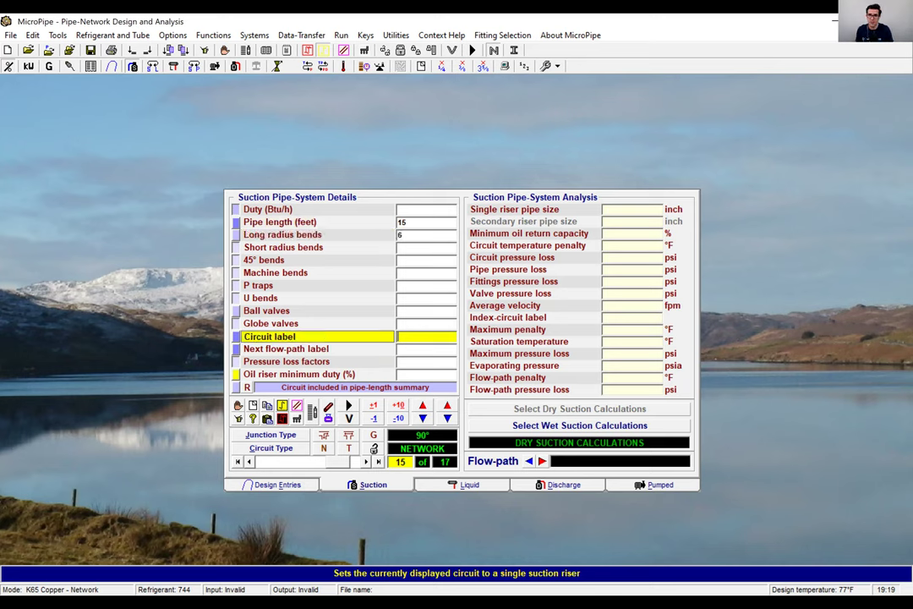
# Give riser circuit 15 circuit label 15, next flow-path label 16 and an oil riser minimum duty of 33%
pyautogui.write('15')
pyautogui.press('Return')
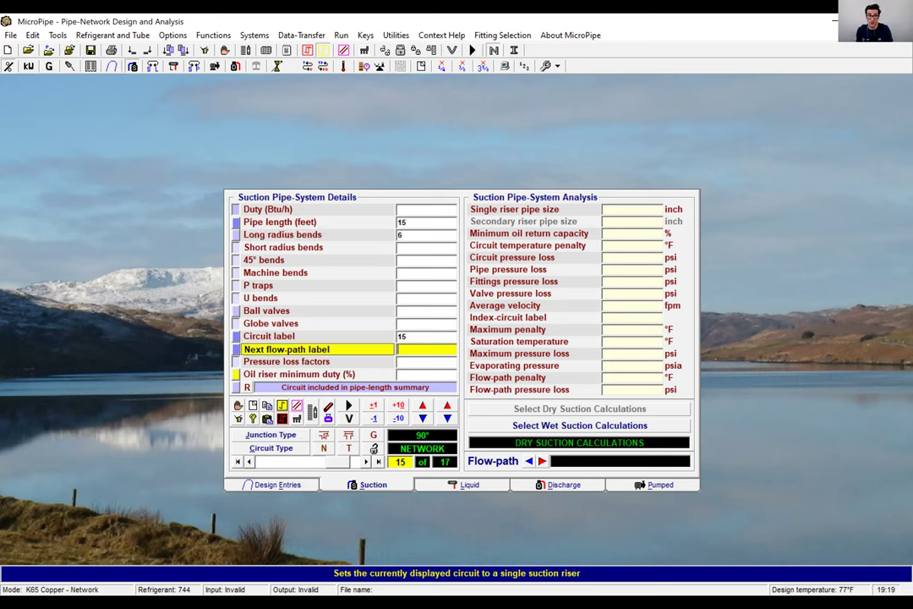
pyautogui.write('16')
pyautogui.press('Return')
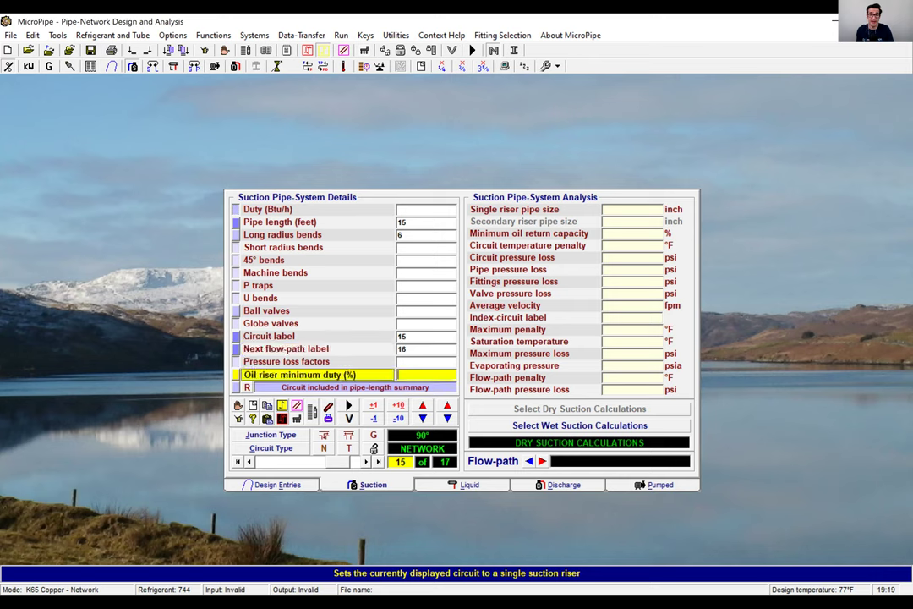
pyautogui.write('33')
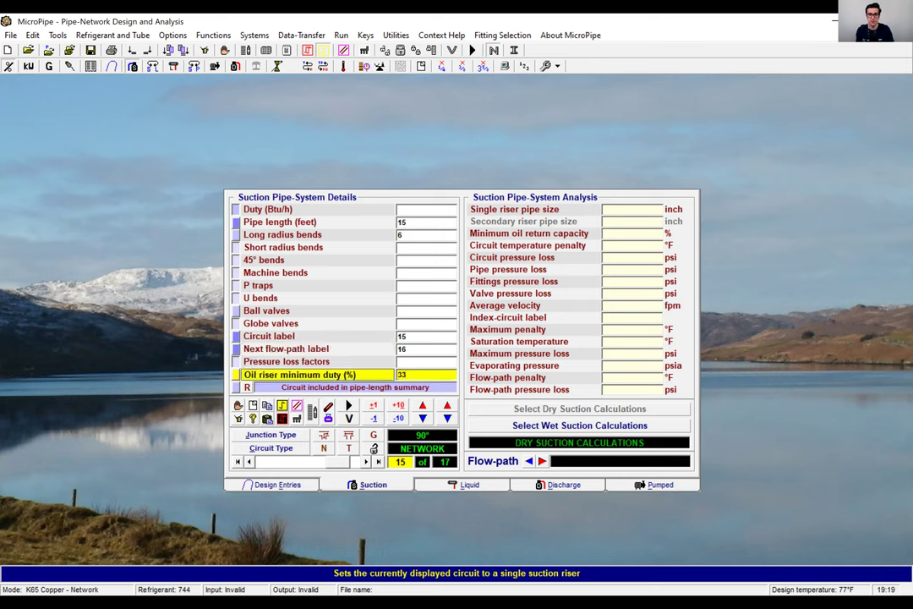
# For network circuit 16, enter a pipe length of 25 feet and 1 ball valve
pyautogui.click(366, 461)
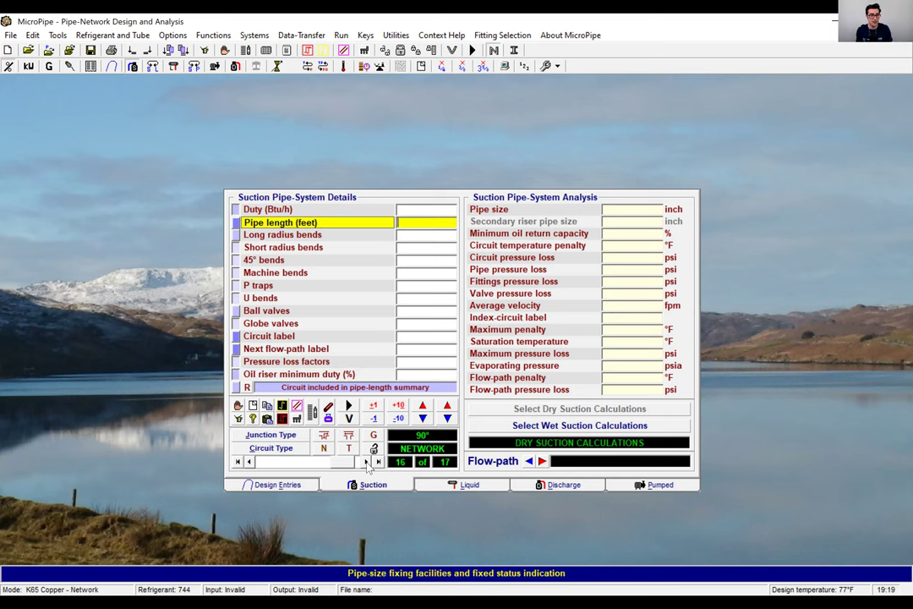
pyautogui.write('25')
pyautogui.click(426, 311)
pyautogui.press('Return')
pyautogui.press('Up')
pyautogui.write('1')
pyautogui.press('Return')
# Label network circuit 16 as 16 and set its next flow-path label to 17
pyautogui.write('16')
pyautogui.press('Return')
pyautogui.write('17')
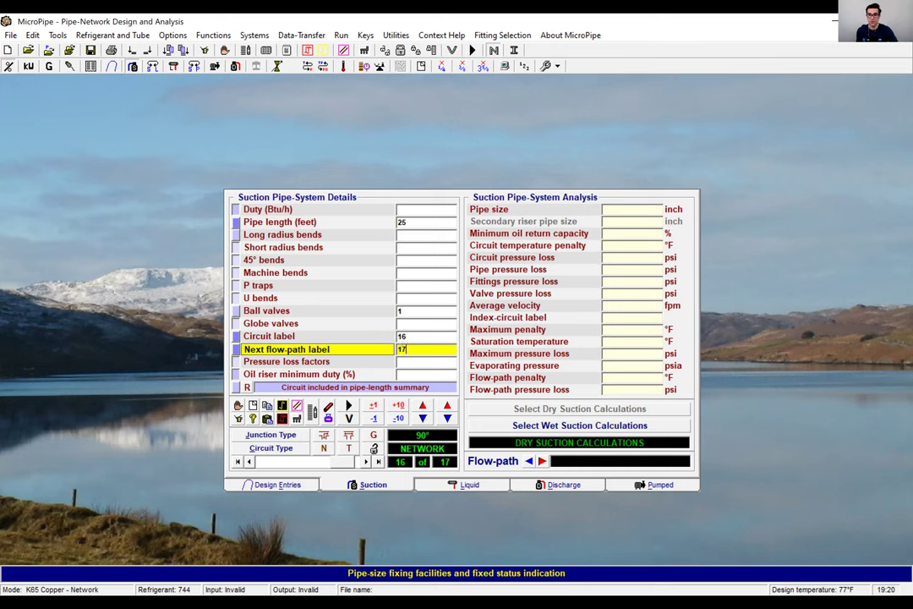
# For the final network circuit 17, enter a pipe length of 60 feet, 1 long radius bend and circuit label 17
pyautogui.click(366, 461)
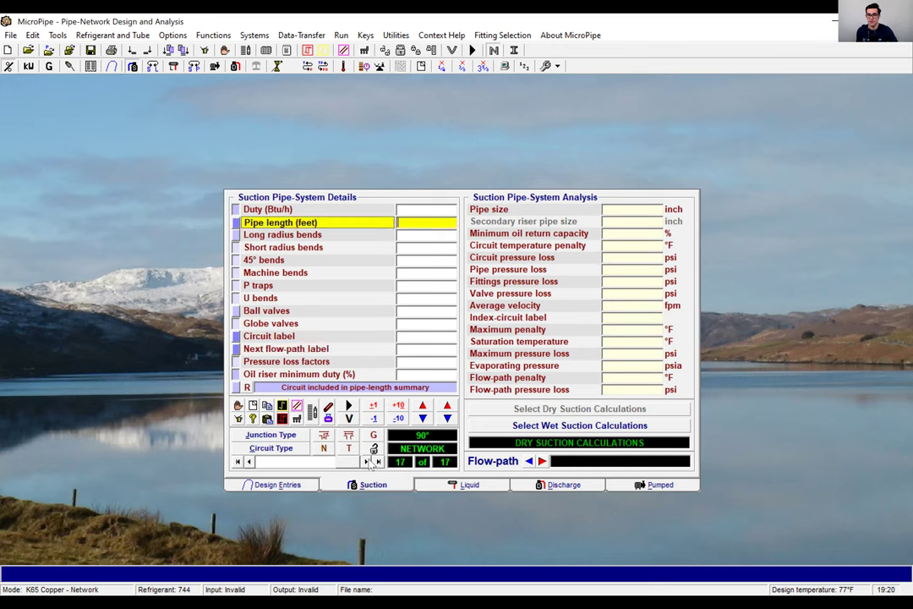
pyautogui.write('60')
pyautogui.press('Return')
pyautogui.write('1')
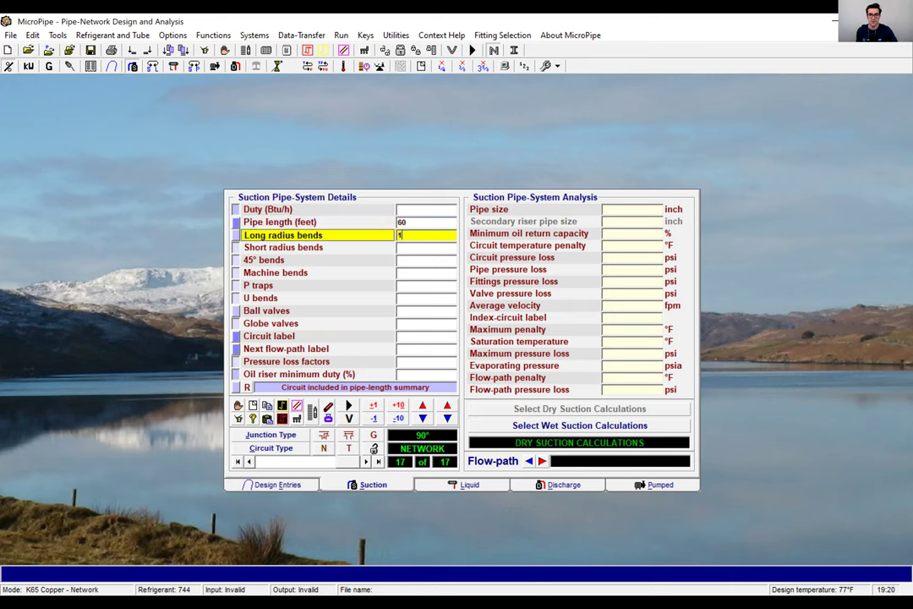
pyautogui.press('Return')
pyautogui.write('17')
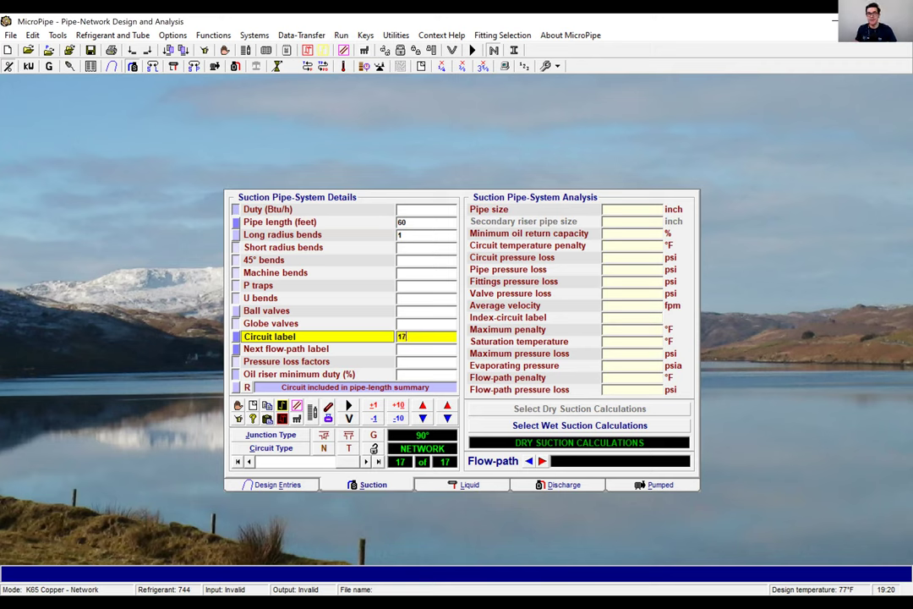
# Run the pipe-sizing analysis on the suction network and fix the pipe sizes of all circuits
pyautogui.click(348, 408)
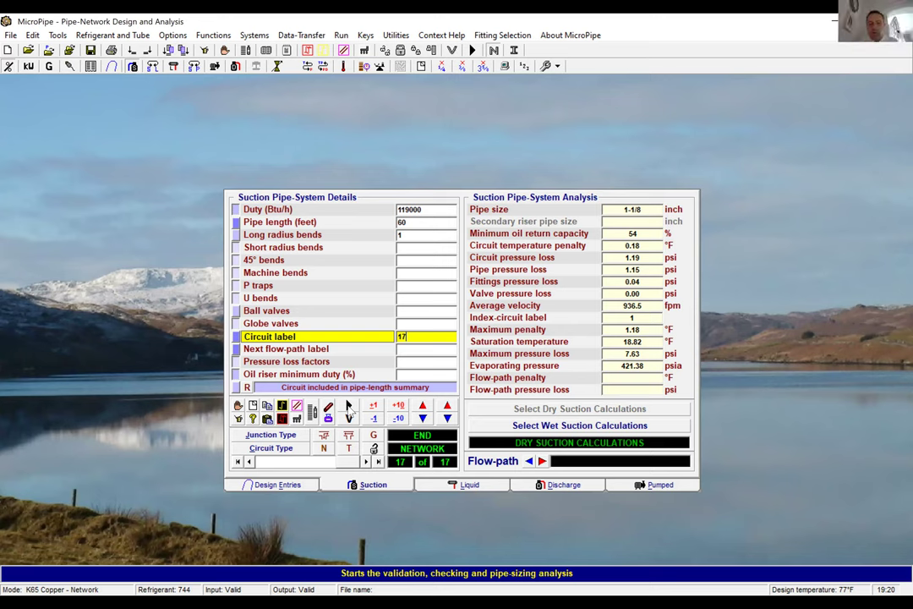
pyautogui.click(375, 449)
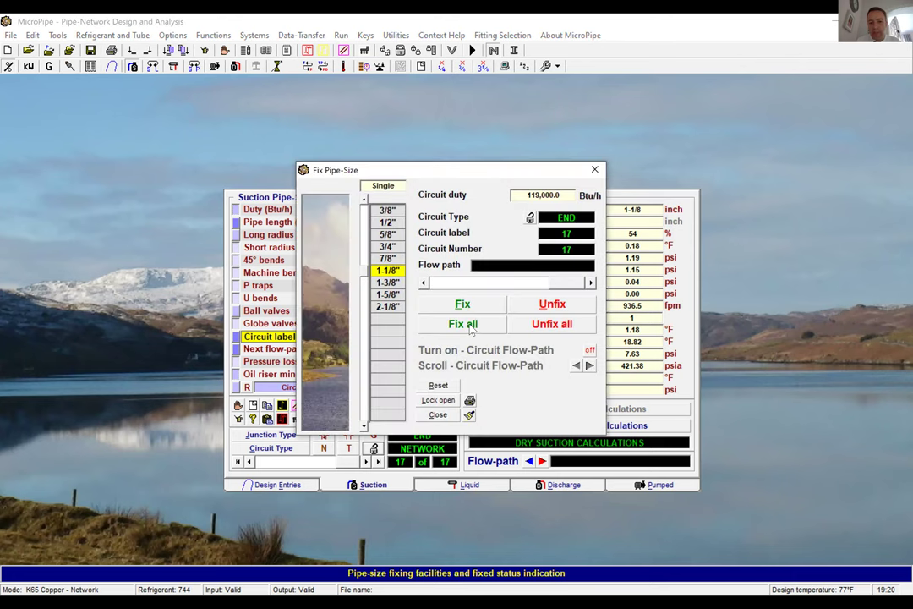
pyautogui.click(471, 325)
pyautogui.press('Return')
# Go back to terminal circuit 1 and fix its pipe size at 5/8 inch
pyautogui.moveTo(344, 467); pyautogui.dragTo(263, 463)
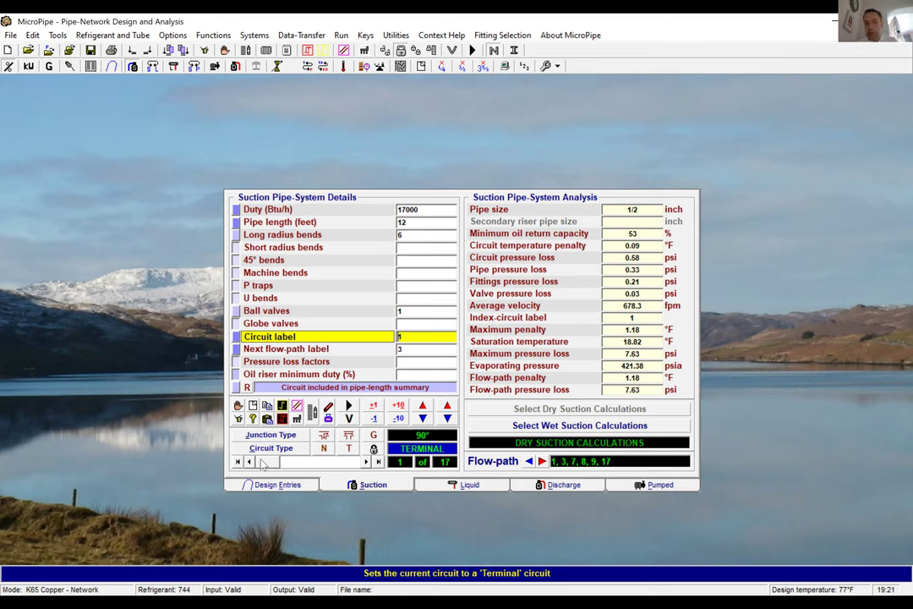
pyautogui.click(373, 449)
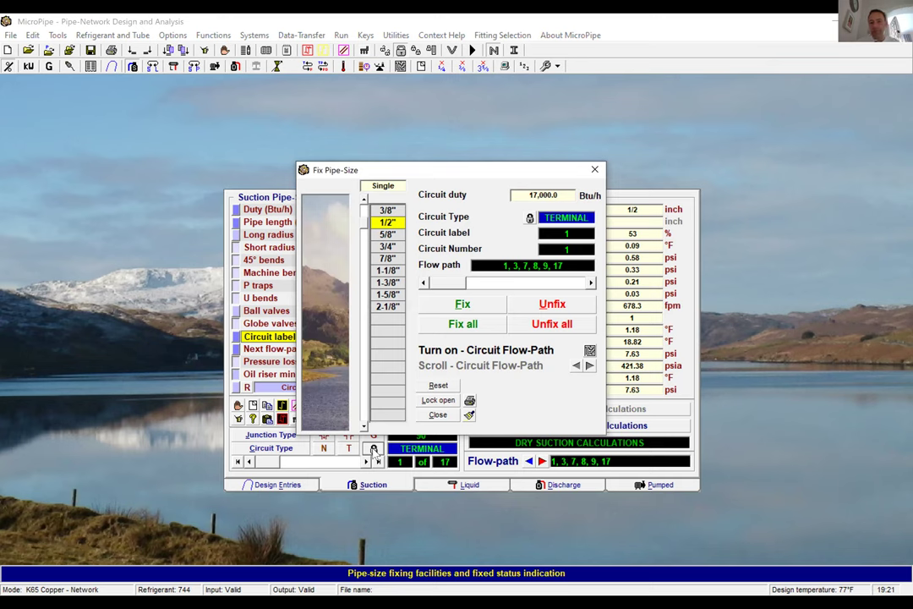
pyautogui.doubleClick(396, 236)
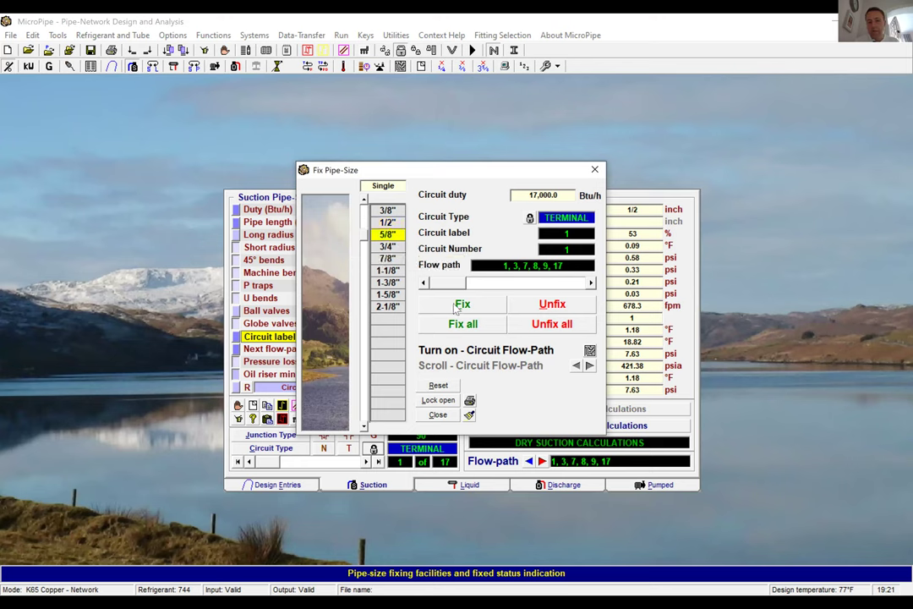
pyautogui.click(459, 306)
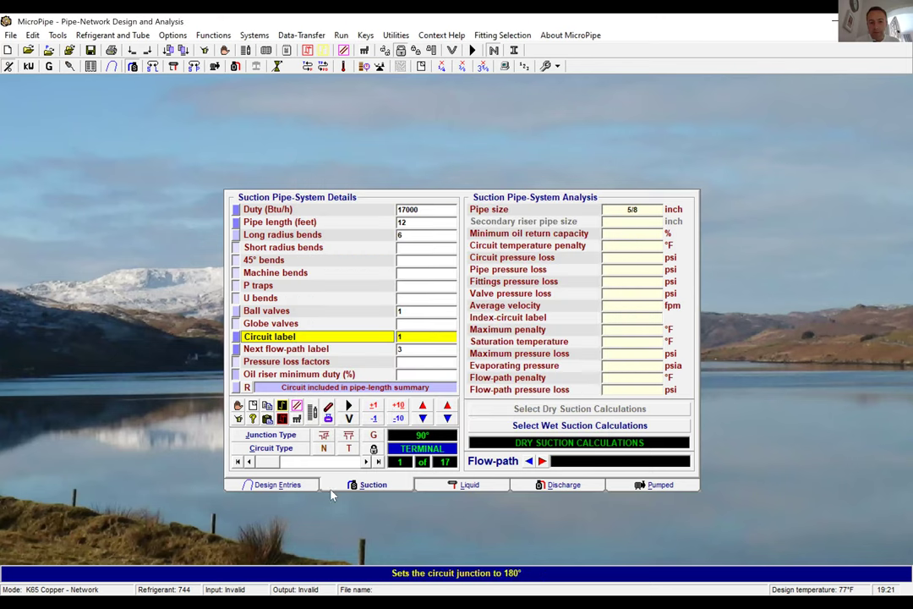
# Run the pipe-sizing analysis, fix terminal circuit 1's pipe size at 3/8 inch and rerun the analysis
pyautogui.click(349, 406)
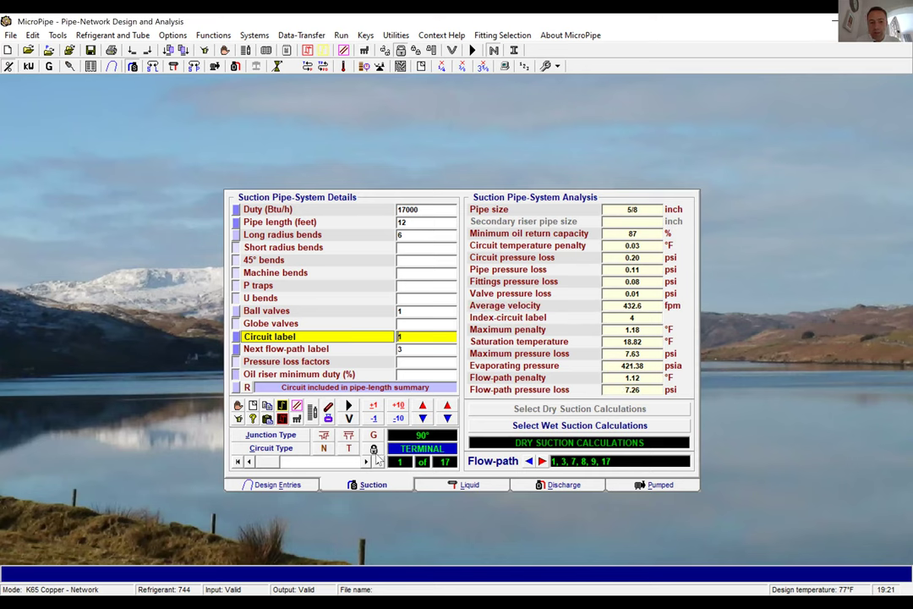
pyautogui.click(387, 239)
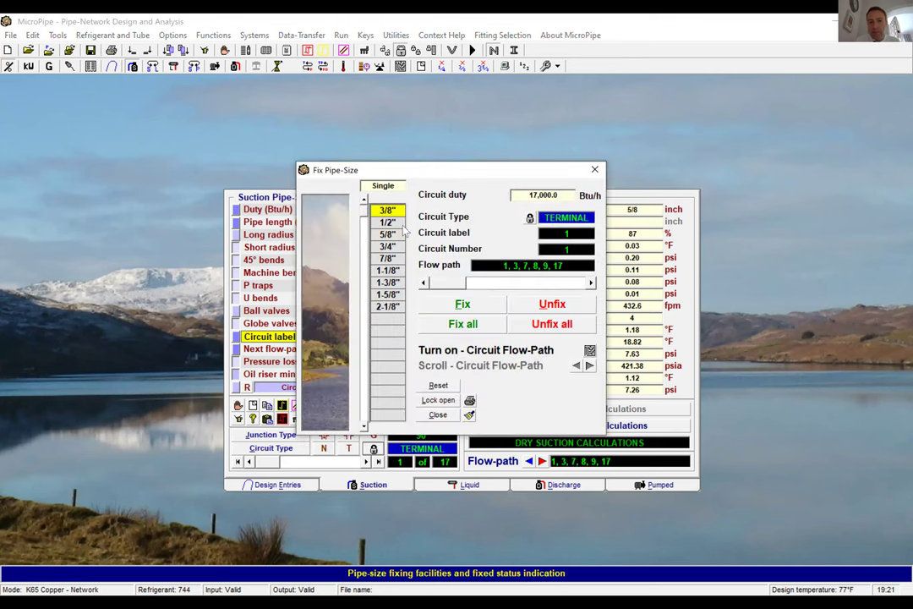
pyautogui.click(460, 306)
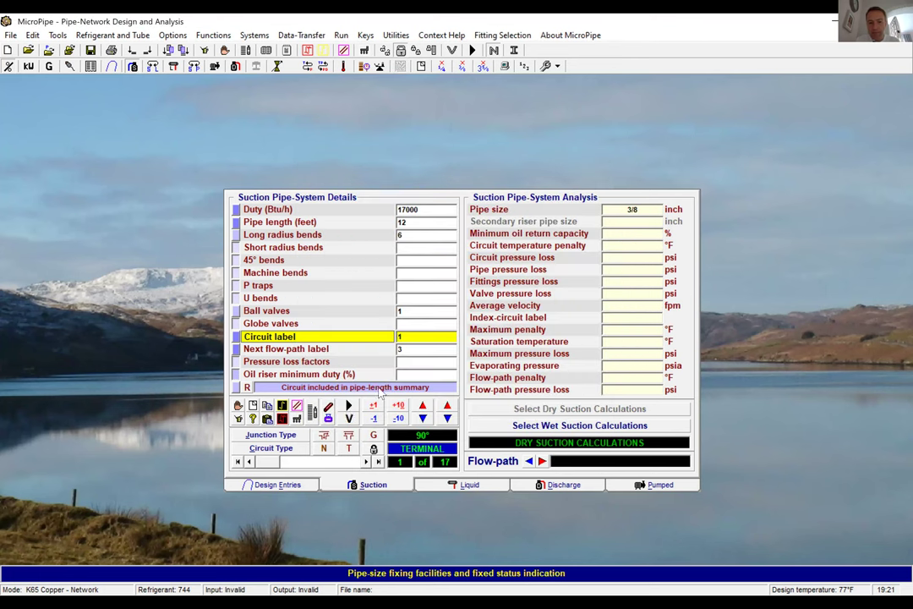
pyautogui.click(346, 407)
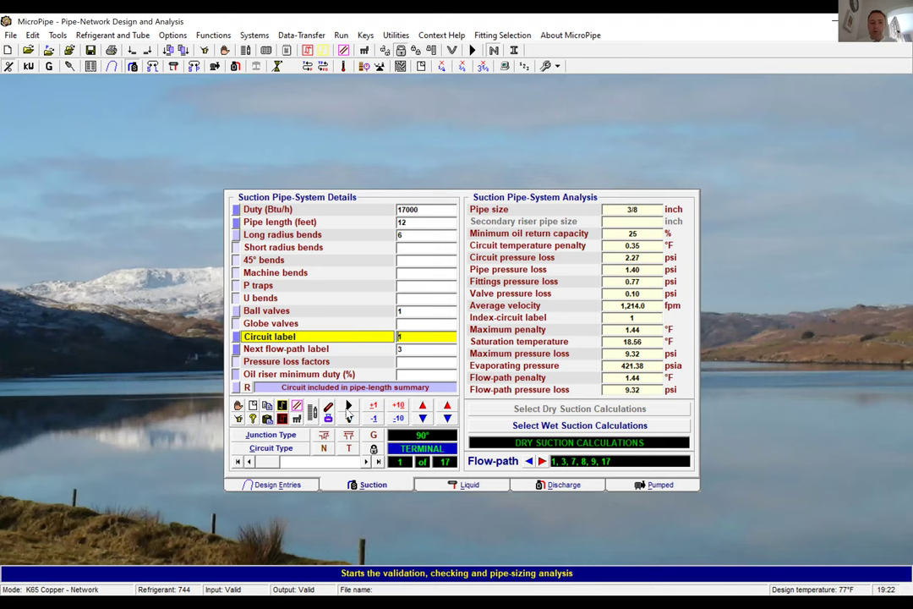
# Examine the analysis results of network circuits 7, 8 and 9, comparing the riser circuit with its neighbours
pyautogui.click(366, 462)
pyautogui.click(366, 463)
pyautogui.click(366, 463)
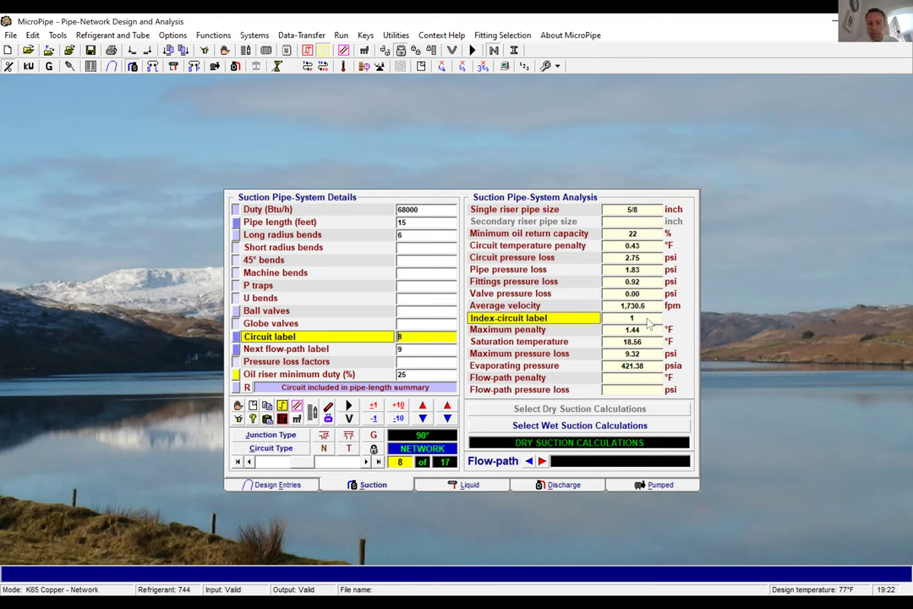
pyautogui.click(365, 461)
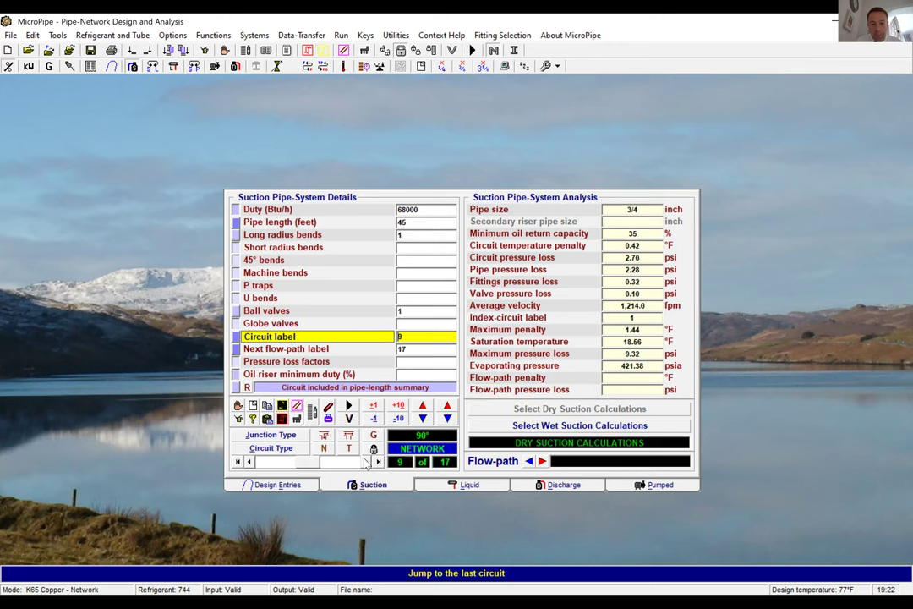
pyautogui.click(249, 461)
pyautogui.click(249, 461)
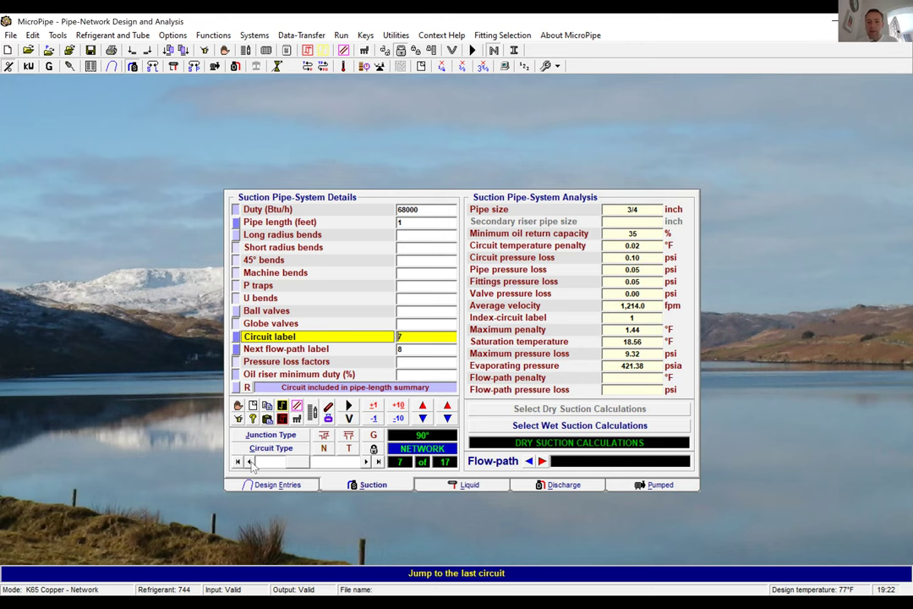
pyautogui.click(366, 463)
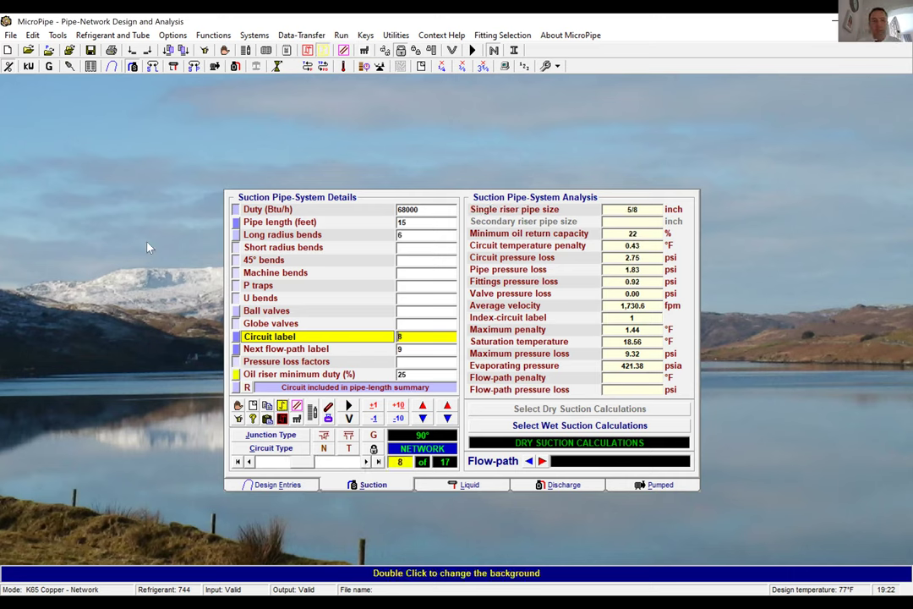
# Start saving the suction file, entering project Suction, reference Demo 2 CO2 and the engineer's initials in the project references
pyautogui.click(11, 35)
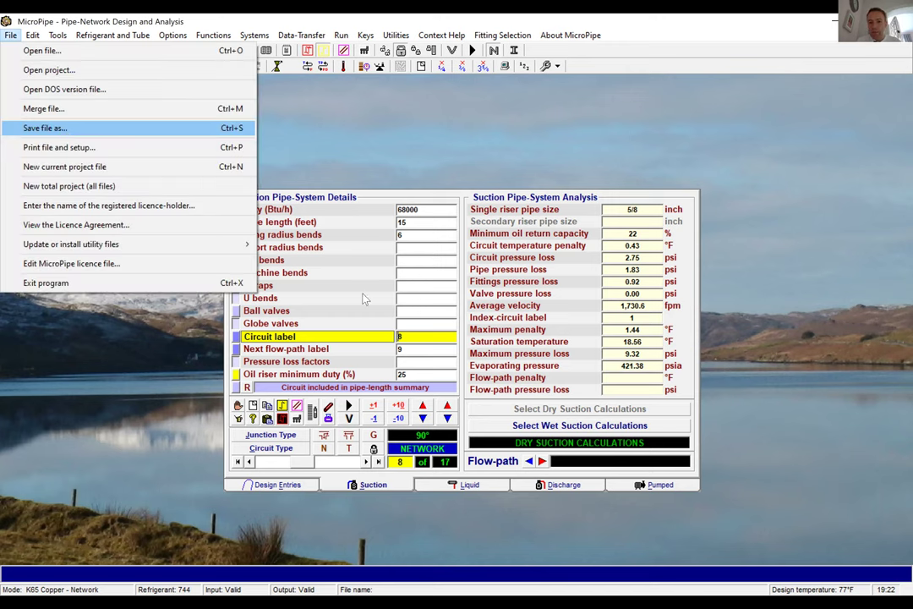
pyautogui.click(64, 129)
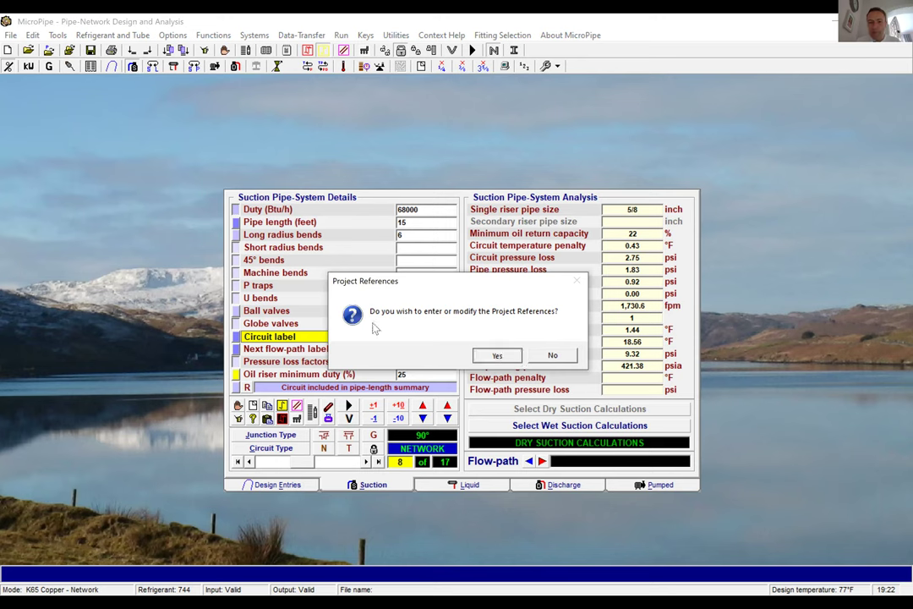
pyautogui.click(498, 355)
pyautogui.click(334, 334)
pyautogui.write('Demo')
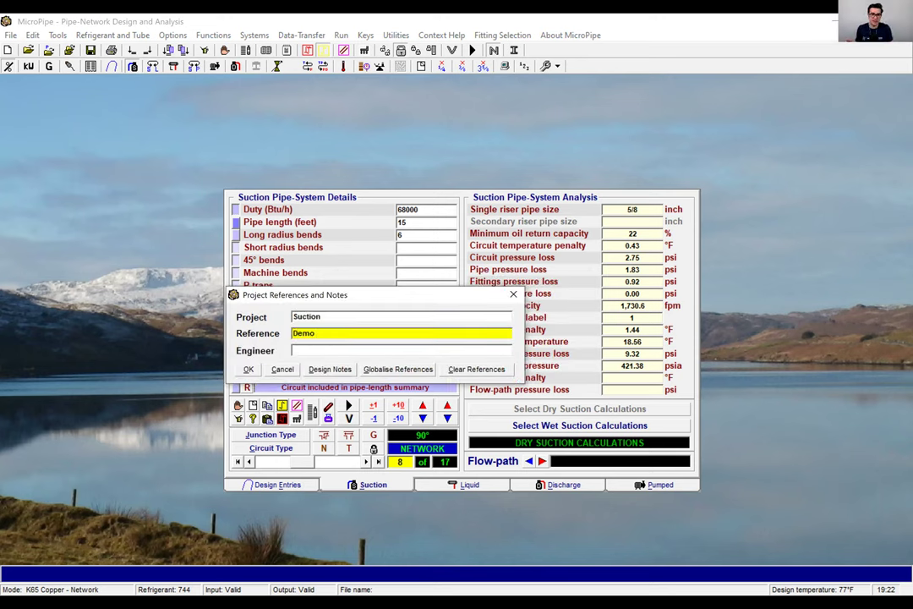
pyautogui.write(' 2 CO2')
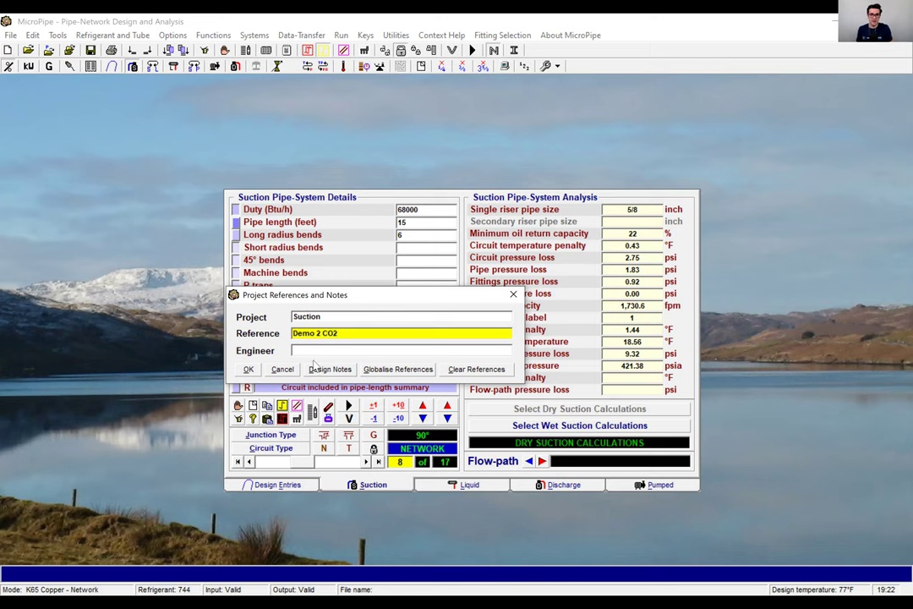
pyautogui.press('Tab')
pyautogui.write('JB')
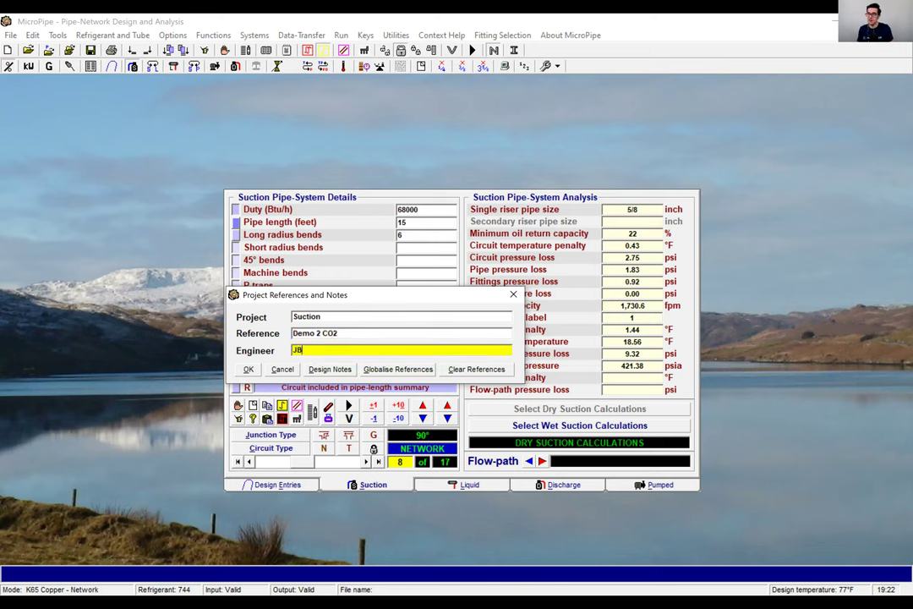
pyautogui.click(250, 371)
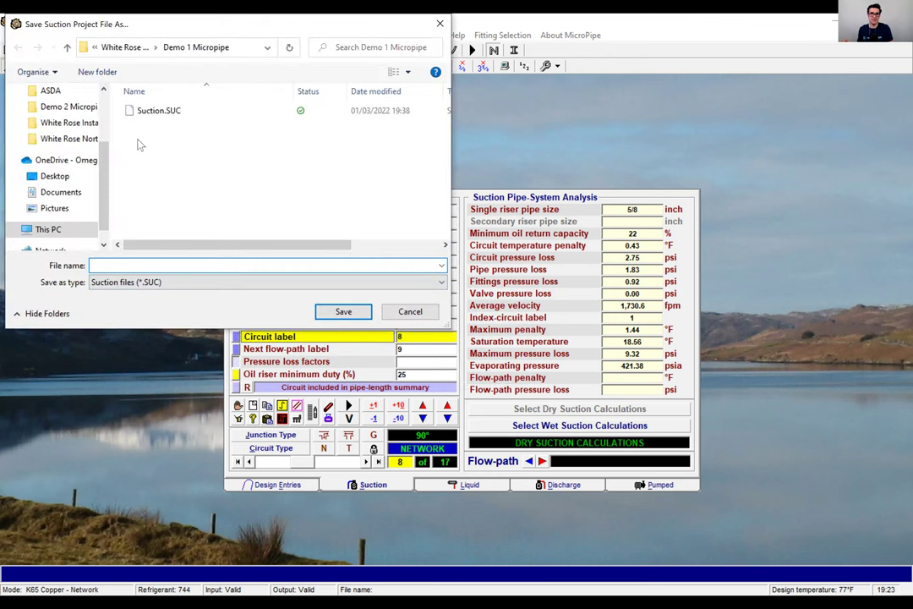
# Save the suction project file as Suction MT Demo 2 in the Demo 2 Micropipe folder
pyautogui.click(109, 47)
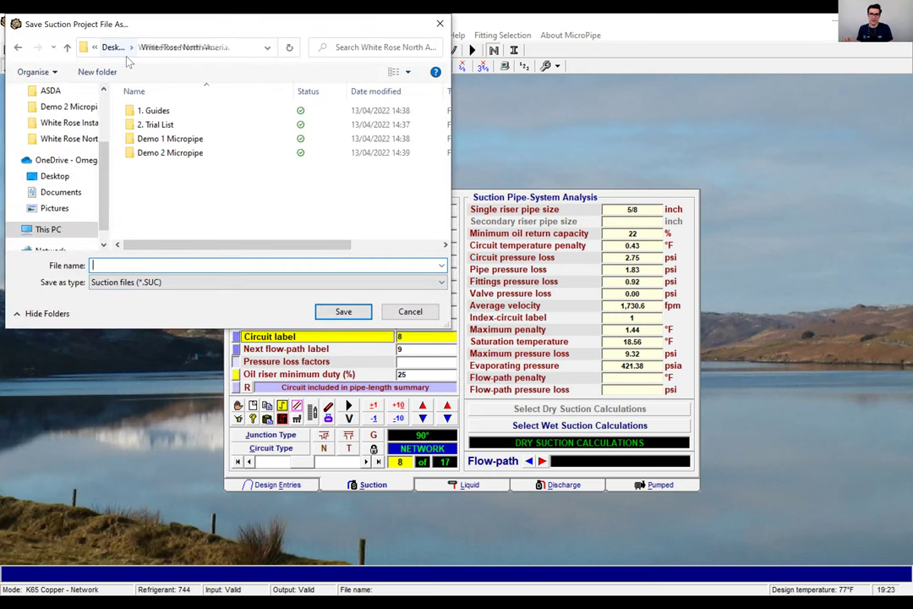
pyautogui.doubleClick(157, 152)
pyautogui.click(150, 267)
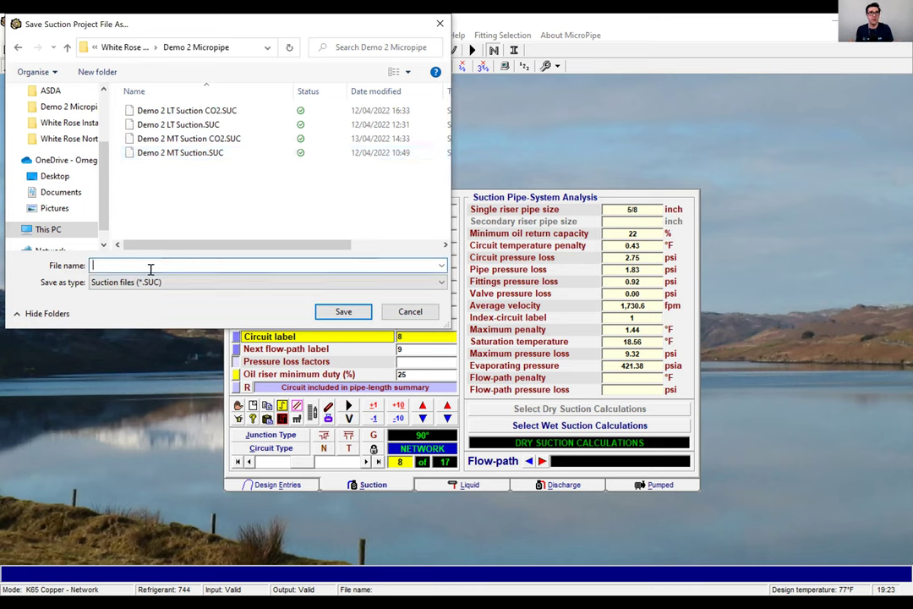
pyautogui.write('Suct')
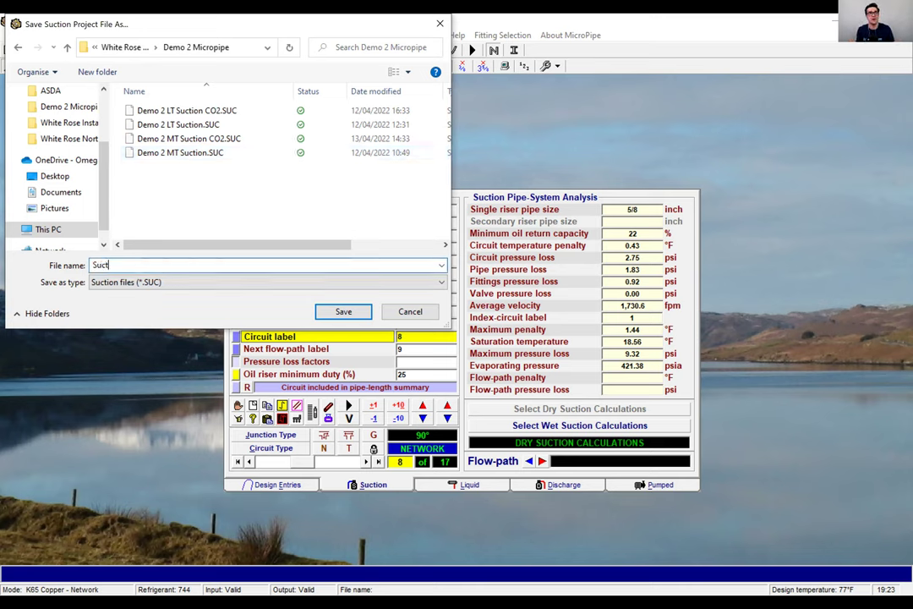
pyautogui.write('ion MT Deno')
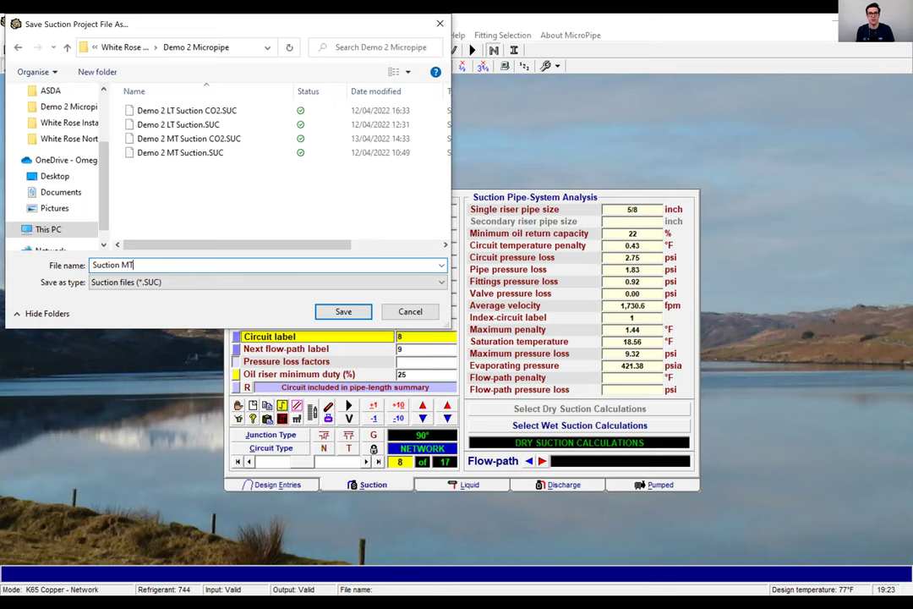
pyautogui.press('BackSpace')
pyautogui.press('BackSpace')
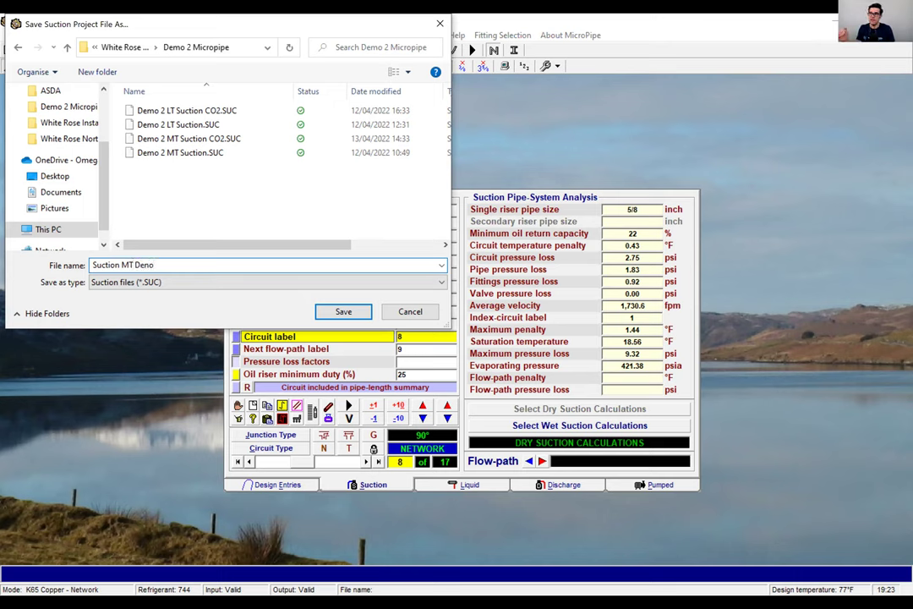
pyautogui.write('mo 2')
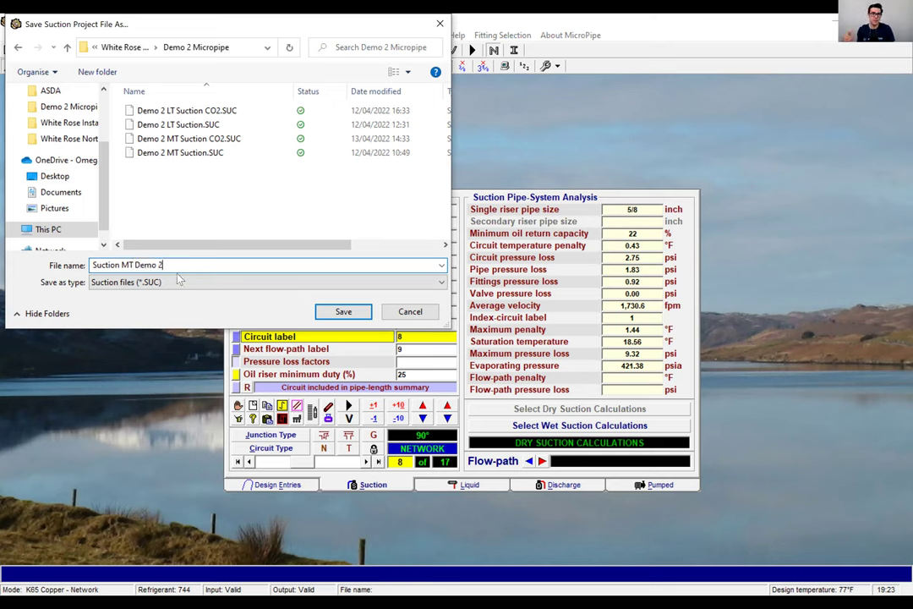
pyautogui.click(323, 310)
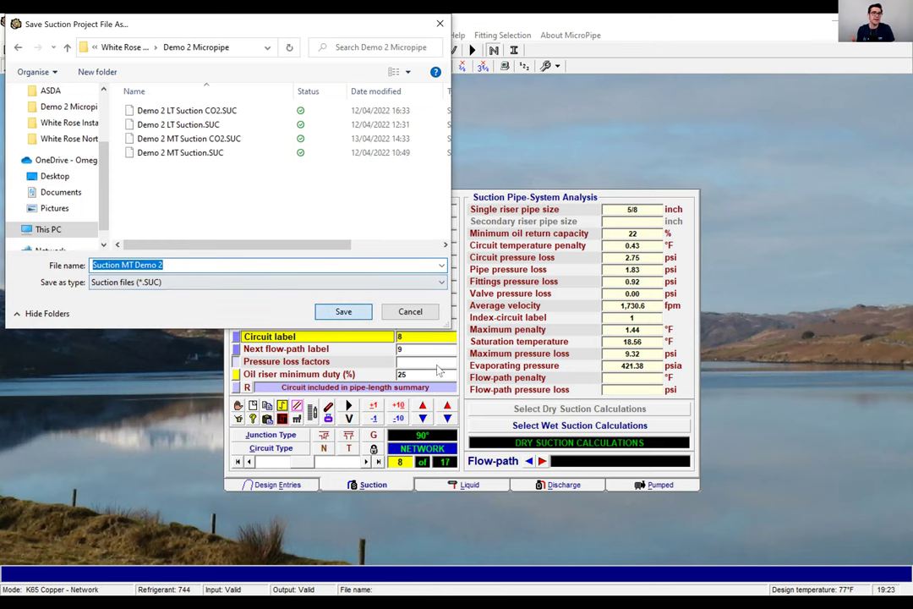
pyautogui.press('Return')
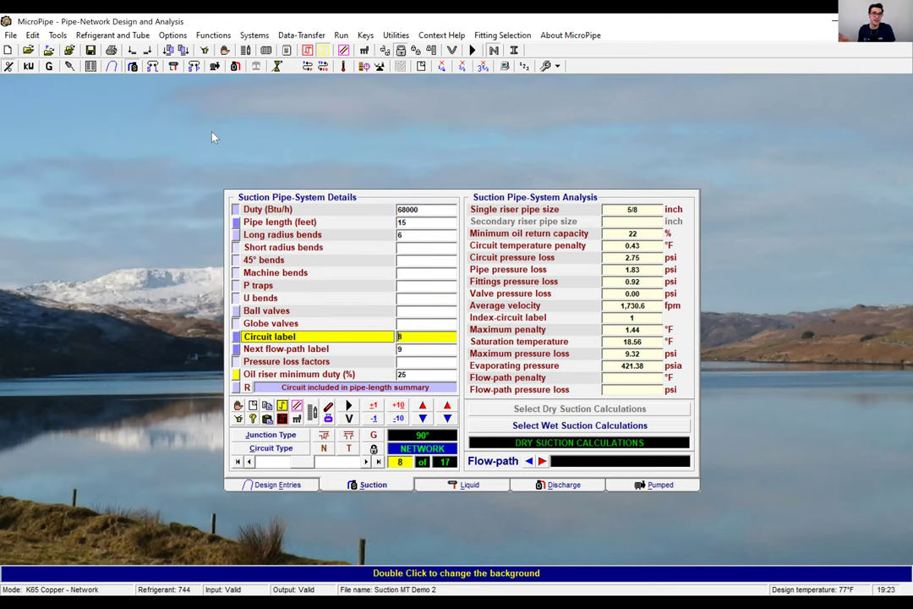
# Start a new suction project and set the dry suction evaporating temperature to -22 °F
pyautogui.hotkey('ctrl', 'n')
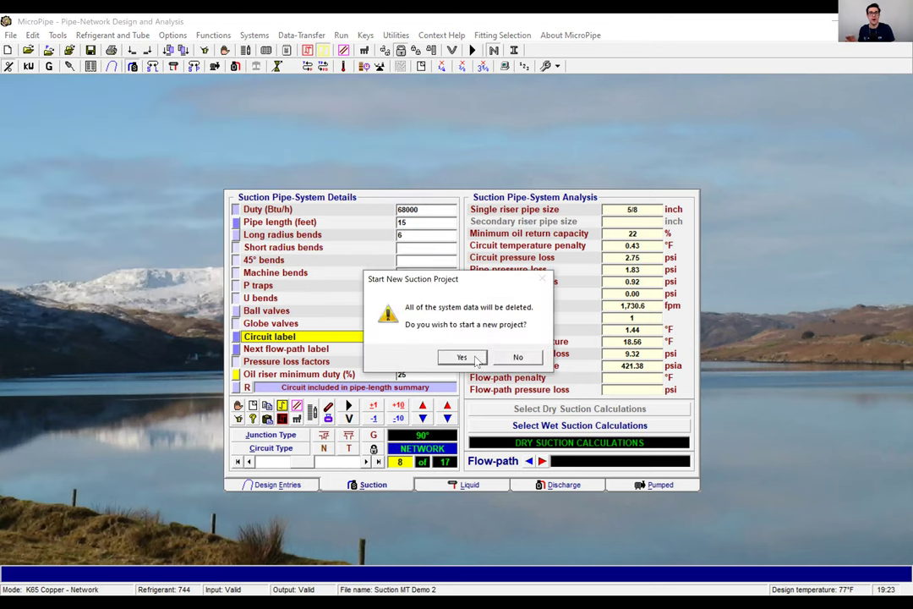
pyautogui.click(467, 358)
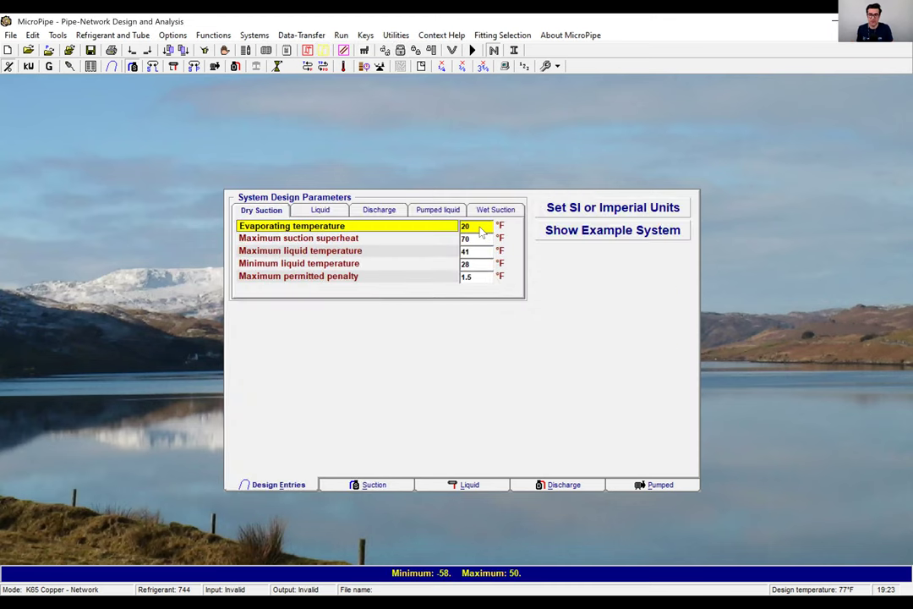
pyautogui.press('BackSpace')
pyautogui.write('-22')
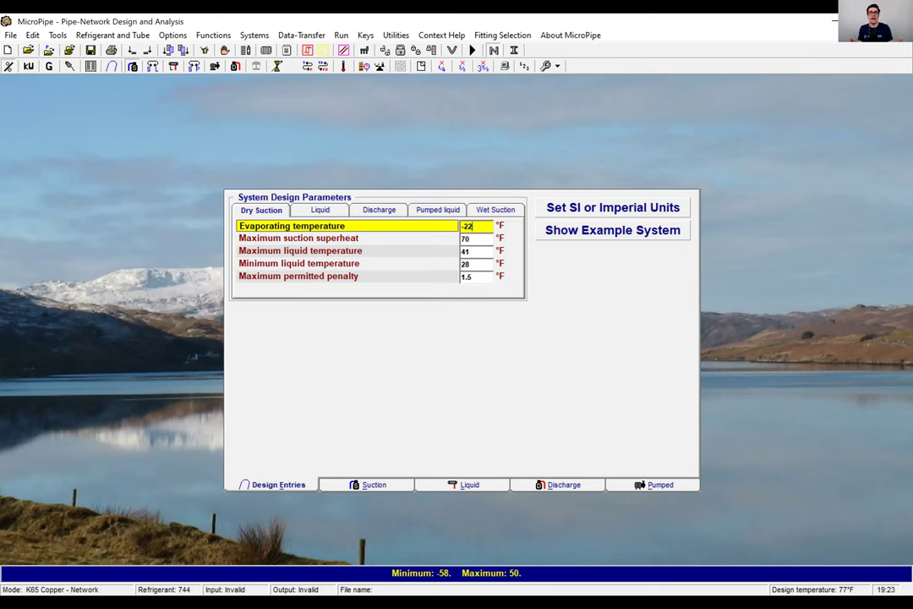
# Add six circuits to the new suction network for a total of 7
pyautogui.click(373, 484)
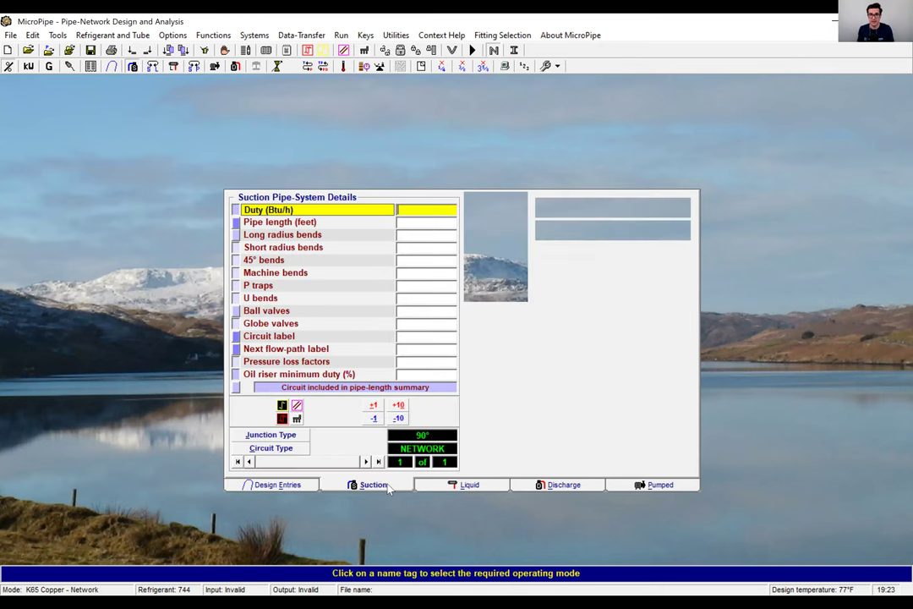
pyautogui.click(374, 408)
pyautogui.click(374, 408)
pyautogui.click(373, 407)
pyautogui.click(373, 407)
pyautogui.click(373, 408)
pyautogui.click(374, 407)
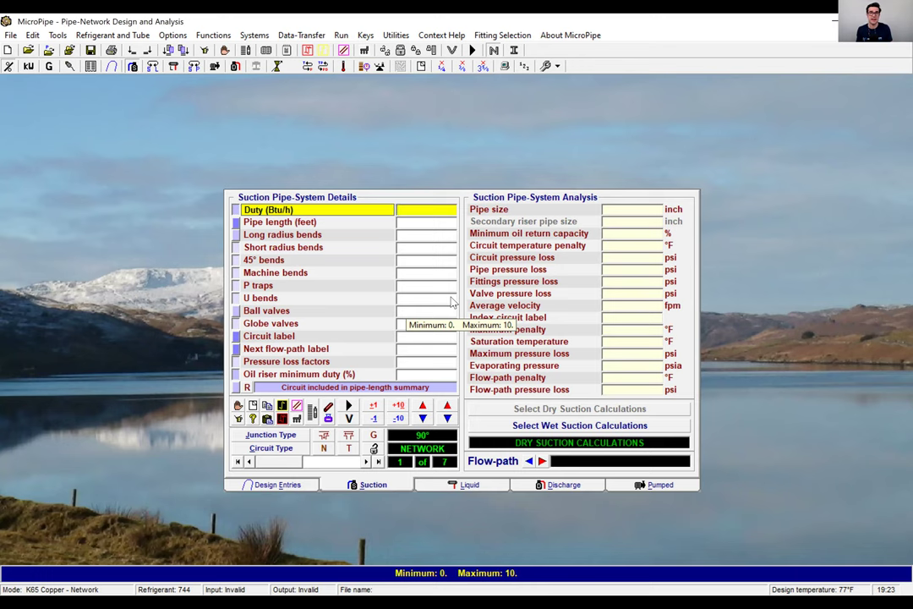
# Make circuit 1 a terminal circuit with a 10250 Btu/h duty, 12 feet of pipe, 6 long radius bends and 1 ball valve
pyautogui.press('Down')
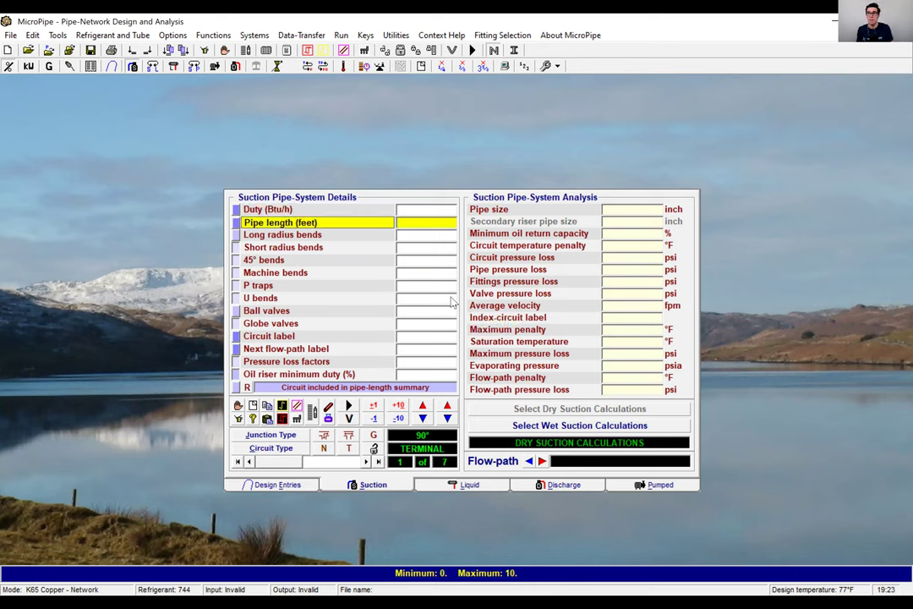
pyautogui.press('Up')
pyautogui.write('1')
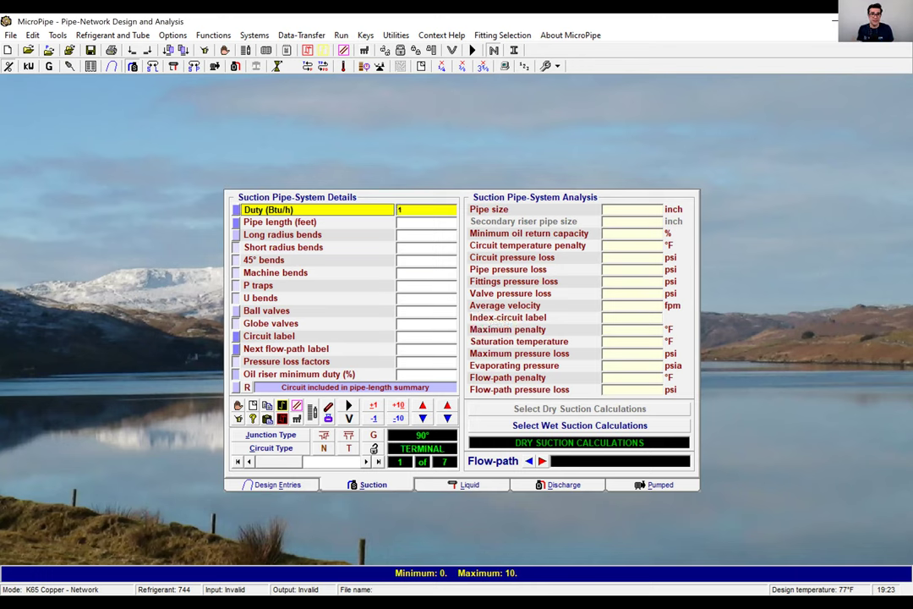
pyautogui.write('0250')
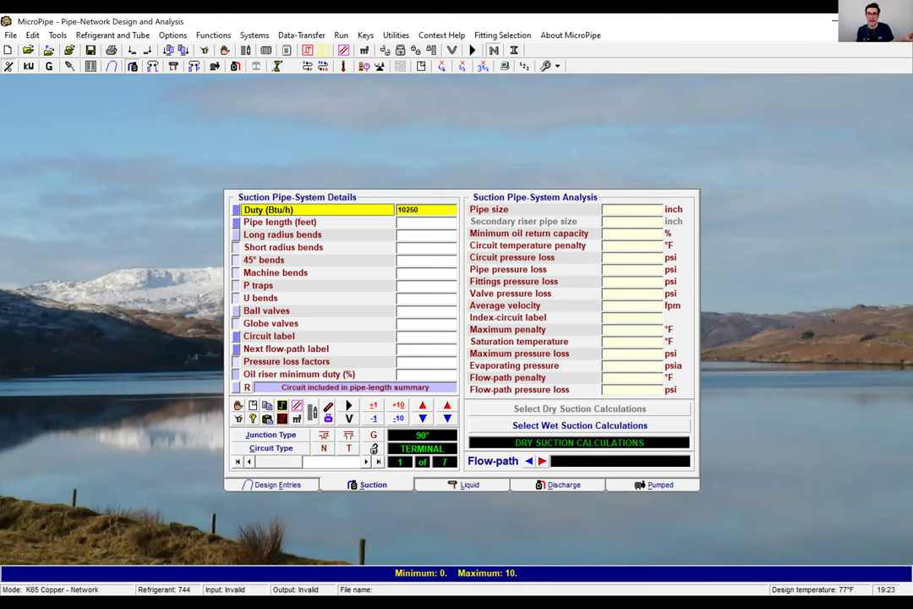
pyautogui.press('Return')
pyautogui.write('12')
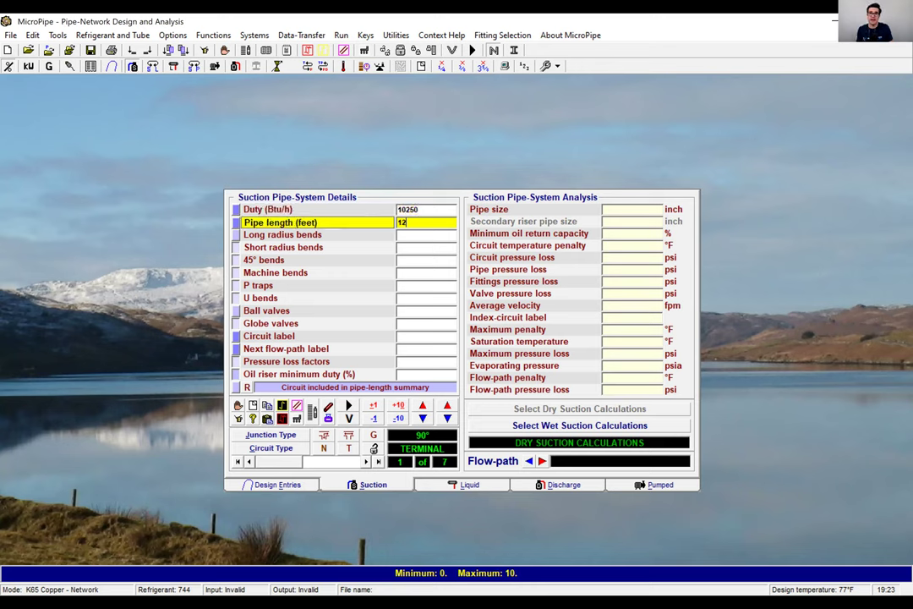
pyautogui.press('Return')
pyautogui.write('6')
pyautogui.press('Return')
pyautogui.write('1')
pyautogui.press('Return')
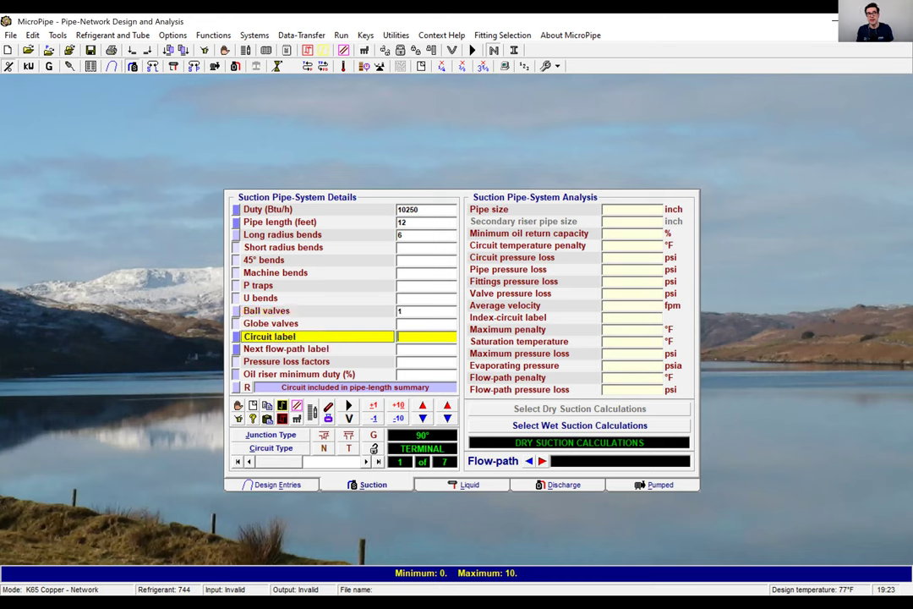
# Label terminal circuit 1 as 1, set its next flow-path label to 3 and advance to circuit 2
pyautogui.write('1')
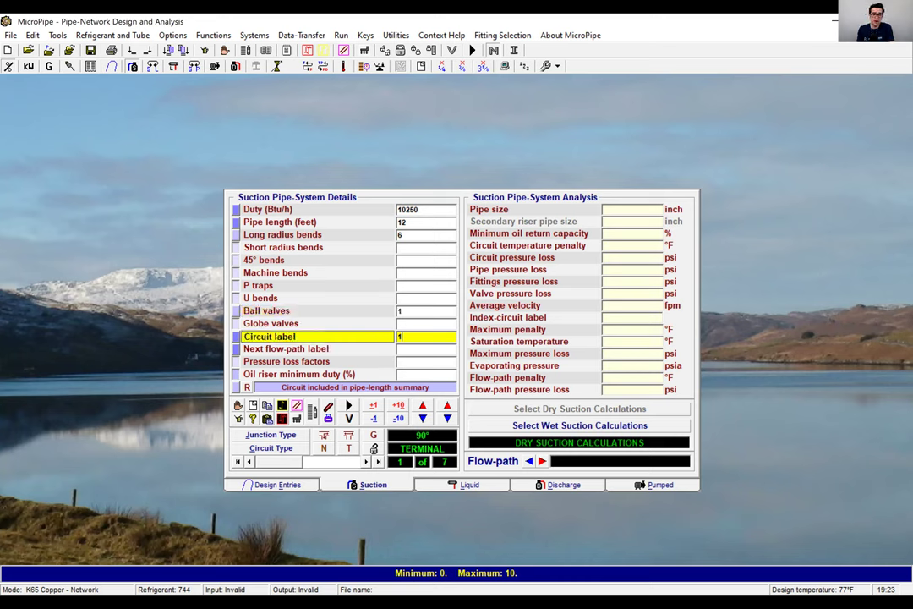
pyautogui.press('Return')
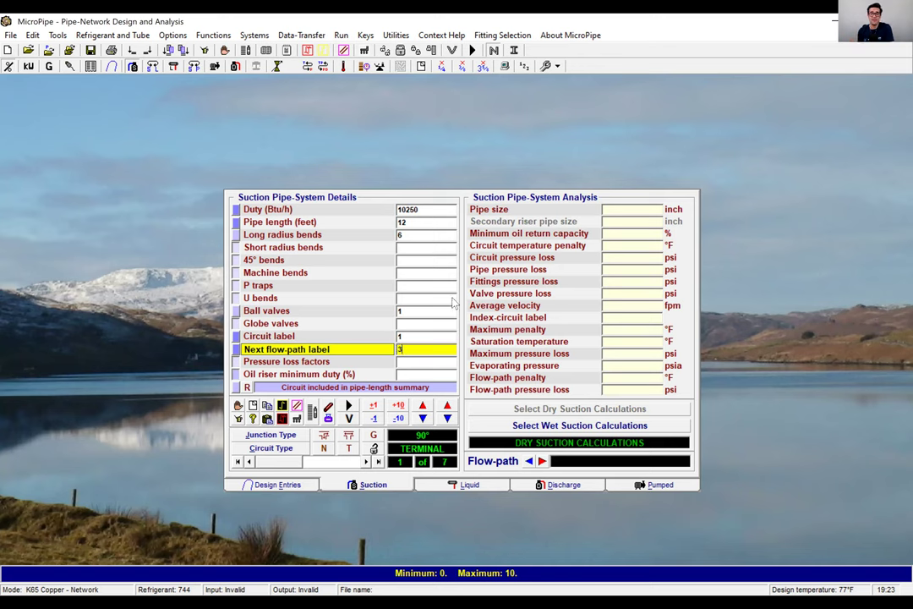
pyautogui.click(365, 463)
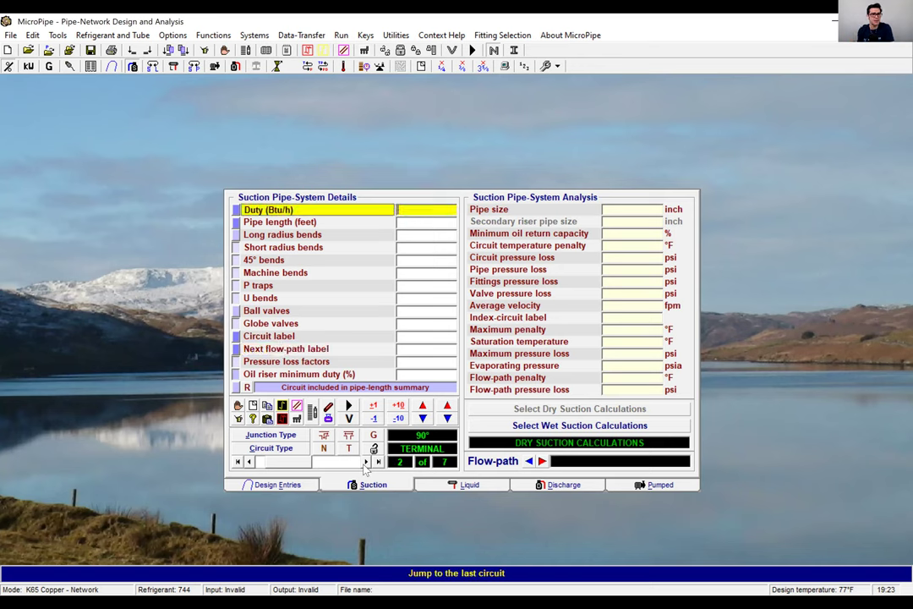
# Give terminal circuit 2 a 10250 Btu/h duty, 1 foot of pipe, 6 long radius bends and 1 ball valve
pyautogui.write('10250')
pyautogui.press('Return')
pyautogui.write('1')
pyautogui.press('Return')
pyautogui.write('6')
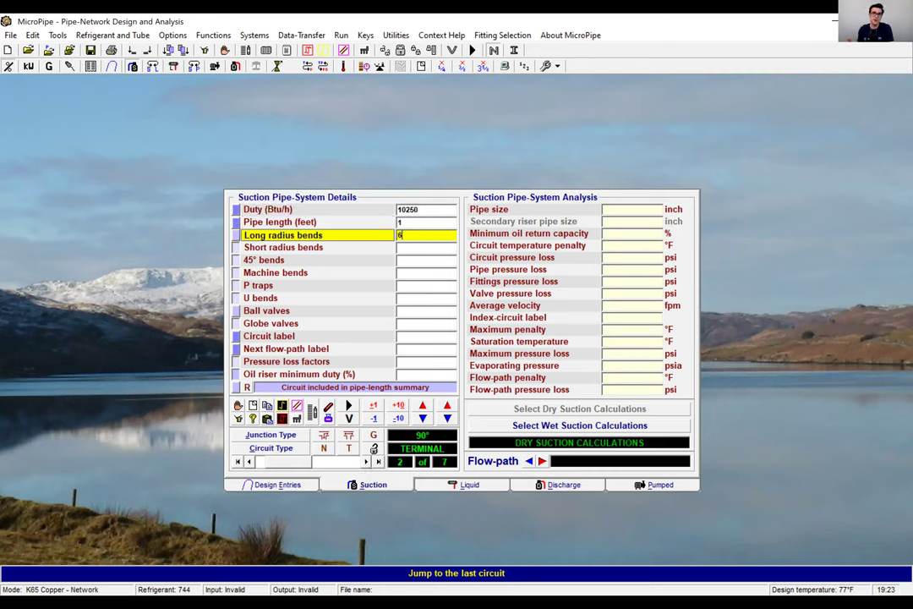
pyautogui.click(426, 311)
pyautogui.write('1')
pyautogui.press('Return')
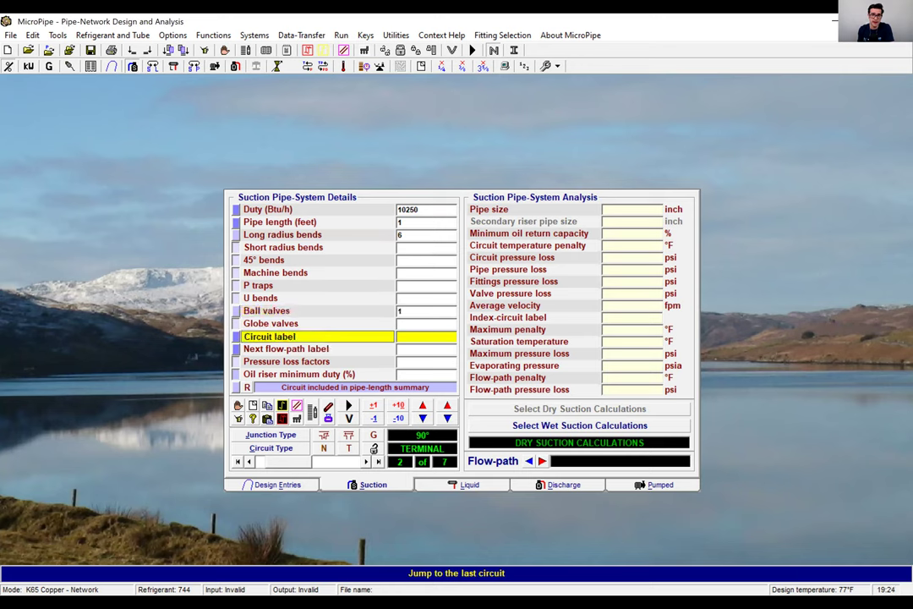
# Label terminal circuit 2 as 2, set its next flow-path label to 3 and advance to circuit 3
pyautogui.write('2')
pyautogui.press('Return')
pyautogui.write('3')
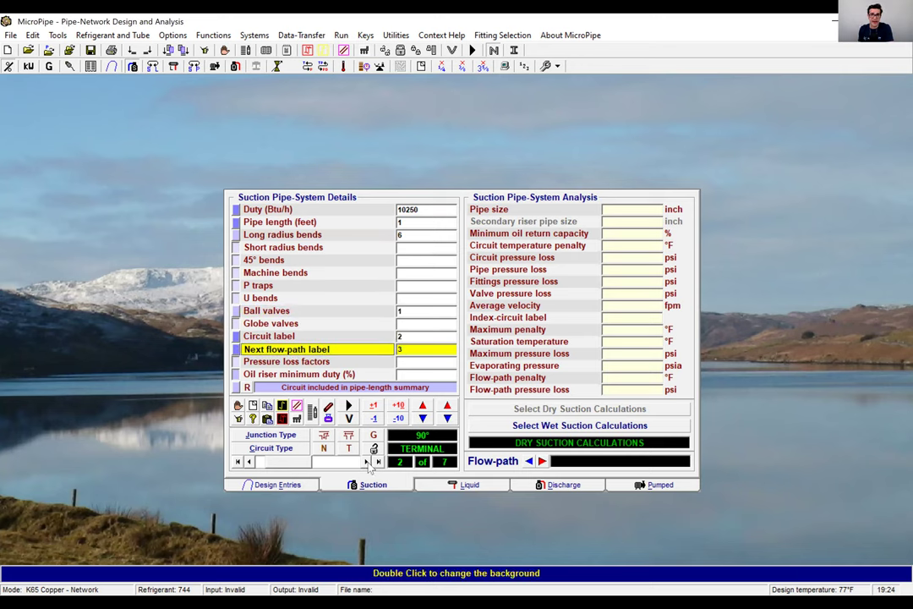
pyautogui.press('Return')
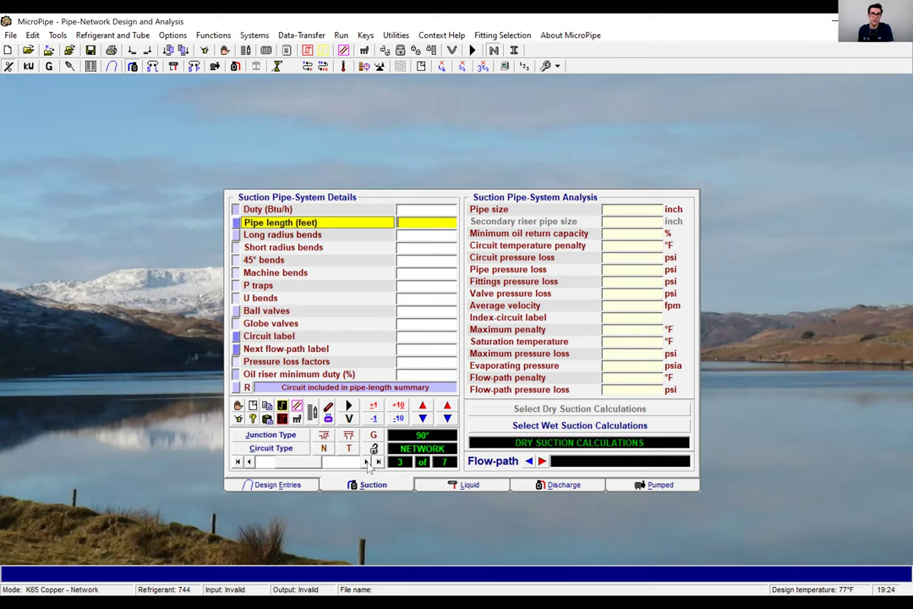
# Give network circuit 3 a 3-foot pipe length, label 3 and next flow-path label 5, and advance to circuit 4
pyautogui.write('3')
pyautogui.press('Return')
pyautogui.press('Return')
pyautogui.write('3')
pyautogui.press('Return')
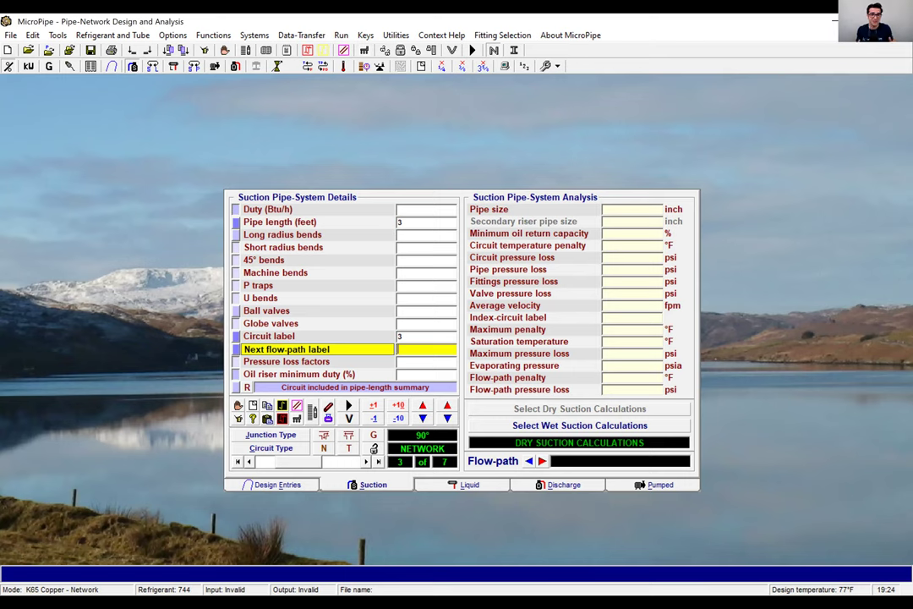
pyautogui.write('6')
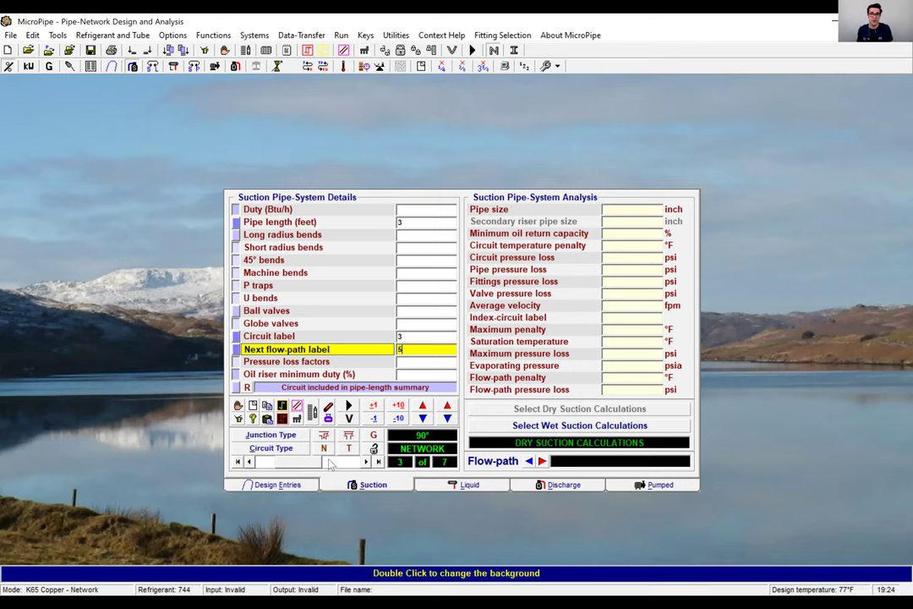
pyautogui.press('Return')
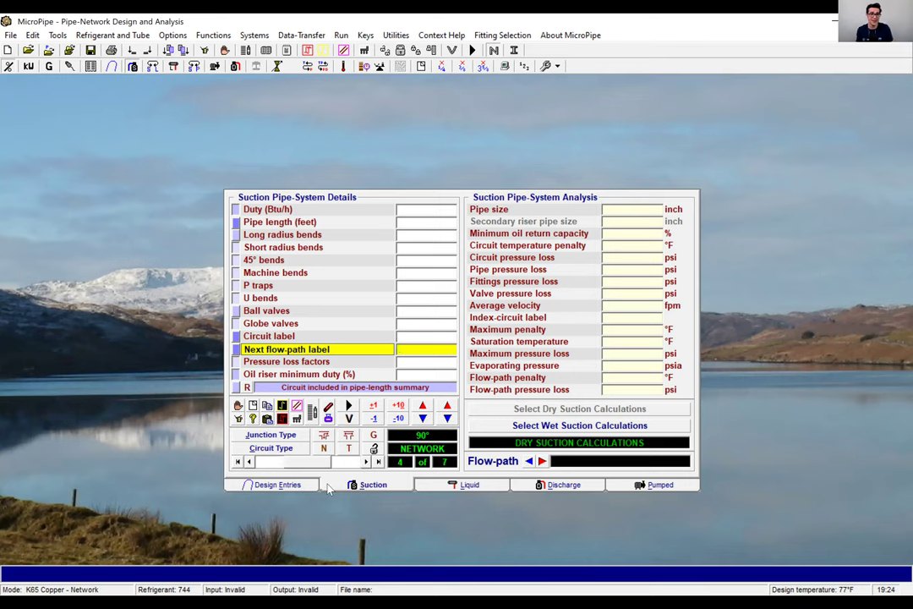
# Make circuit 4 a terminal circuit with a 10250 Btu/h duty, 12 feet of pipe, 6 long radius bends and 1 ball valve
pyautogui.write('10250')
pyautogui.press('Return')
pyautogui.write('12')
pyautogui.press('Return')
pyautogui.write('6')
pyautogui.press('Return')
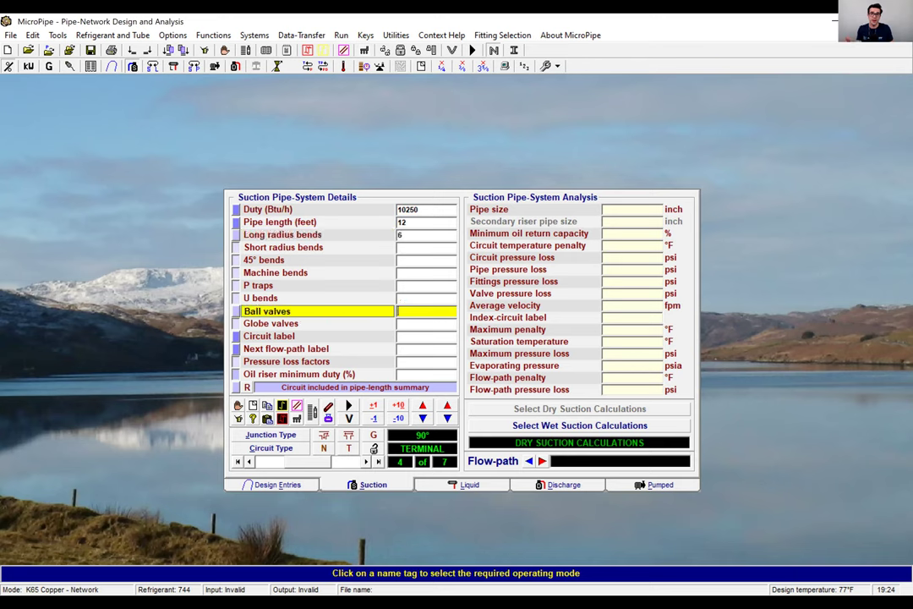
pyautogui.write('1')
pyautogui.press('Return')
# Label terminal circuit 4 as 4, set its next flow-path label to 5 and advance to circuit 5
pyautogui.write('4')
pyautogui.press('Return')
pyautogui.write('5')
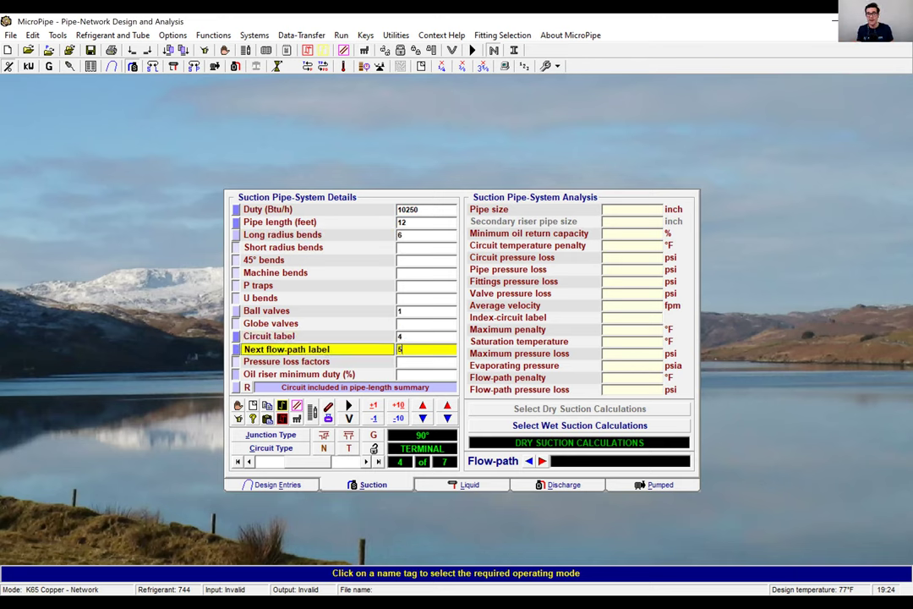
pyautogui.click(366, 463)
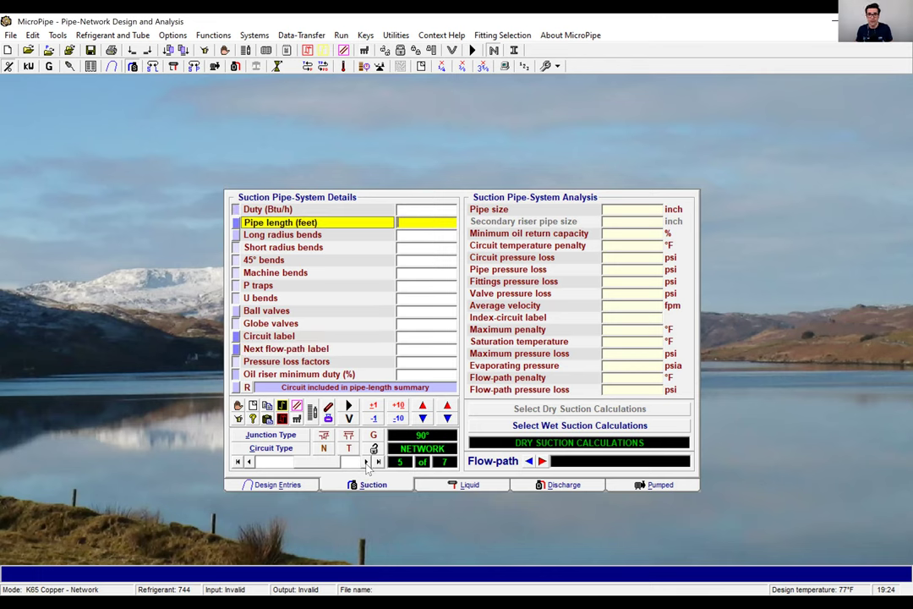
# Give network circuit 5 a 1-foot pipe length, label 5 and next flow-path label 6, and advance to circuit 6
pyautogui.write('1')
pyautogui.press('Return')
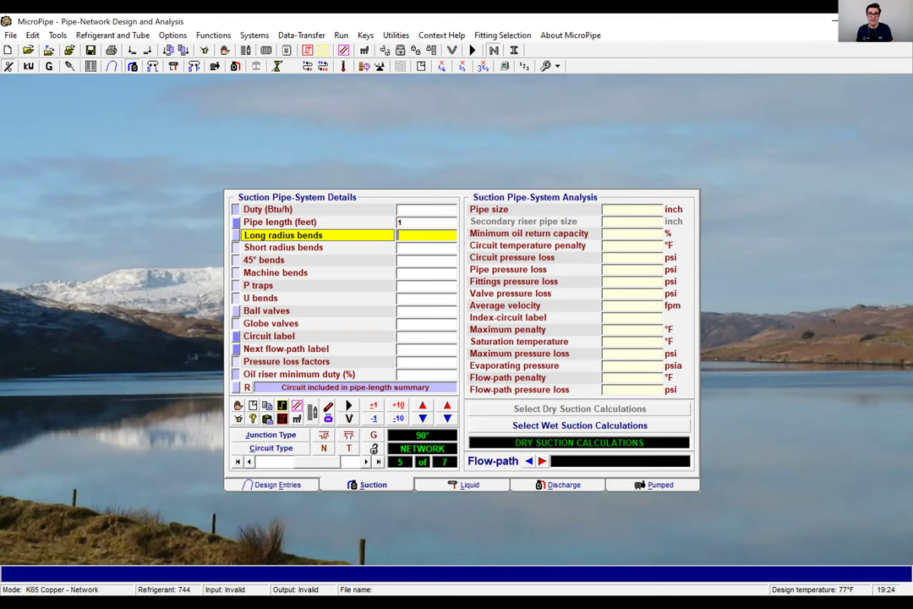
pyautogui.press('Return')
pyautogui.press('Return')
pyautogui.write('5')
pyautogui.press('Return')
pyautogui.write('6')
pyautogui.press('Return')
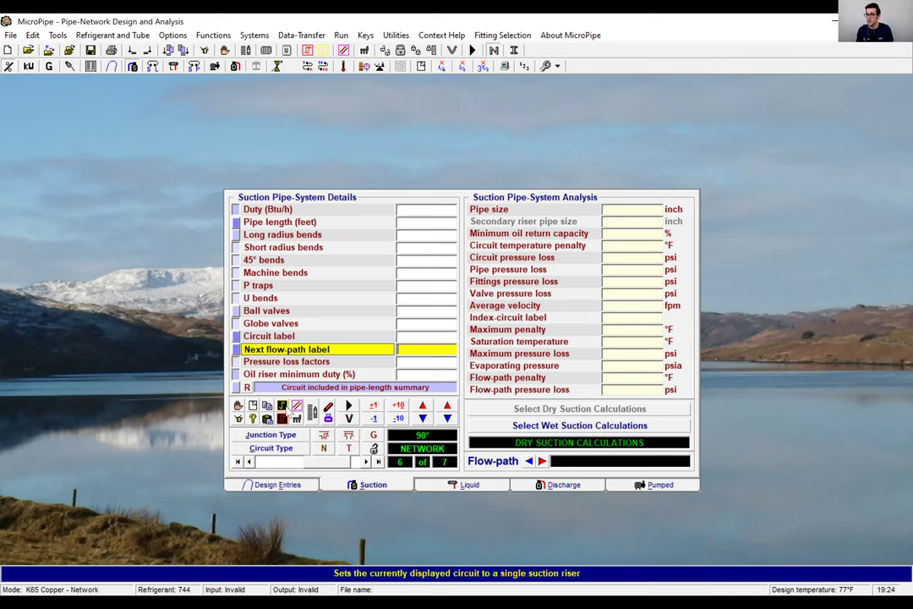
# Set circuit 6 as a single suction riser with 15 feet of pipe and 6 long radius bends
pyautogui.click(286, 408)
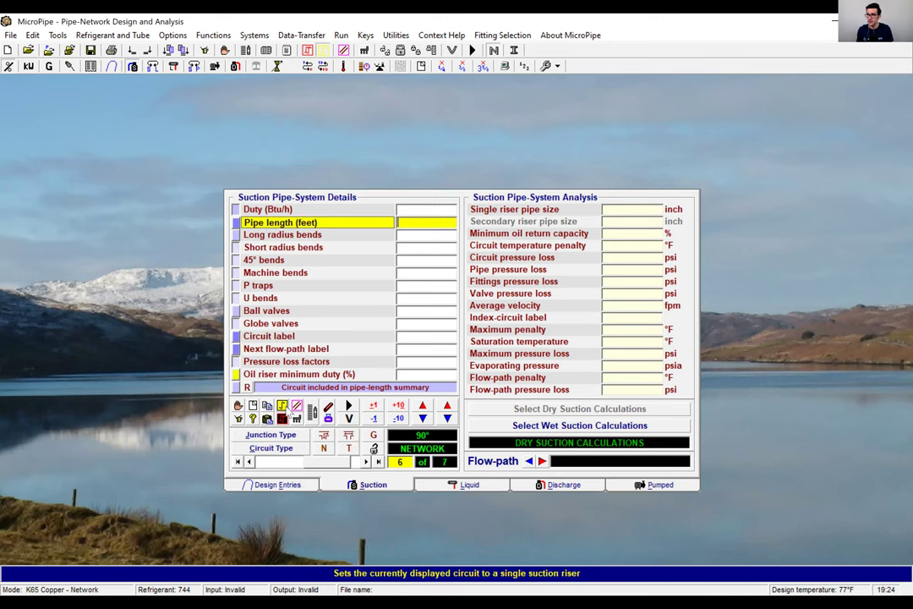
pyautogui.write('15')
pyautogui.press('Return')
pyautogui.write('6')
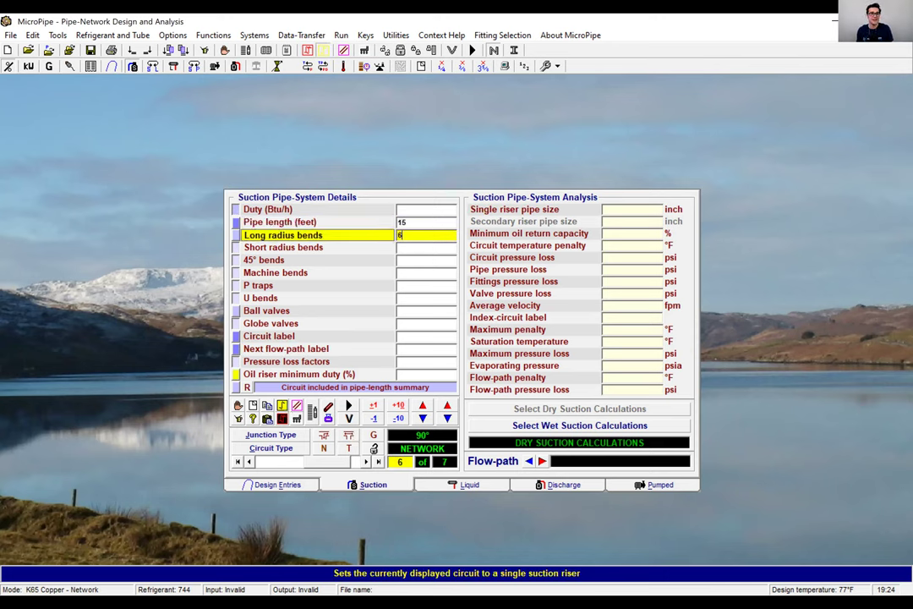
pyautogui.click(425, 310)
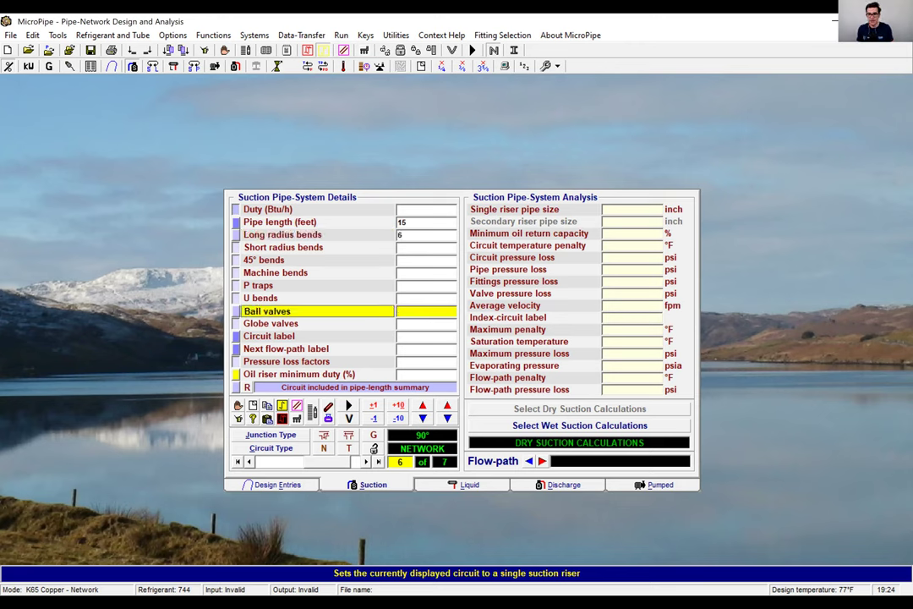
# Label riser circuit 6 as 6, with next flow-path label 7 and a 25% oil riser minimum duty, and advance to circuit 7
pyautogui.click(425, 335)
pyautogui.write('6')
pyautogui.press('Return')
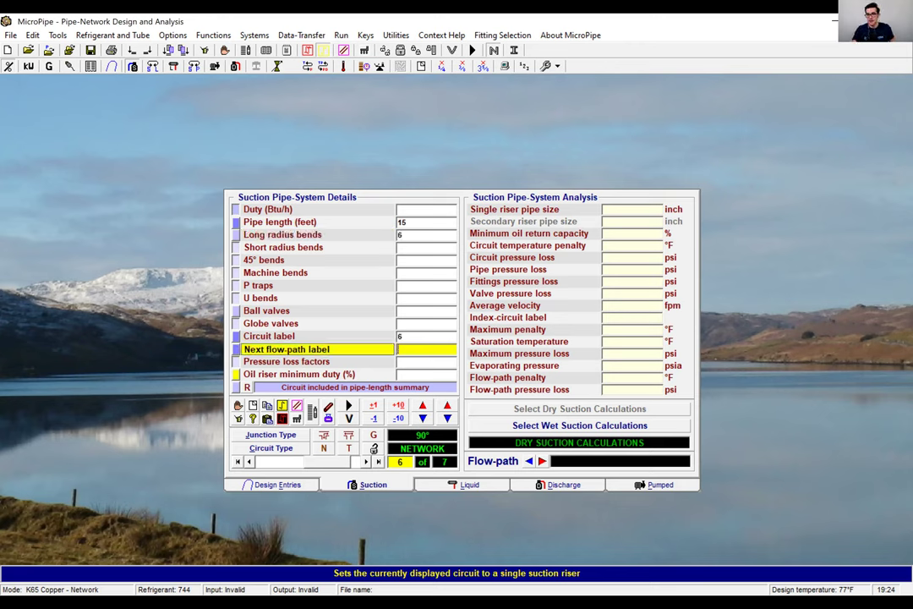
pyautogui.write('7')
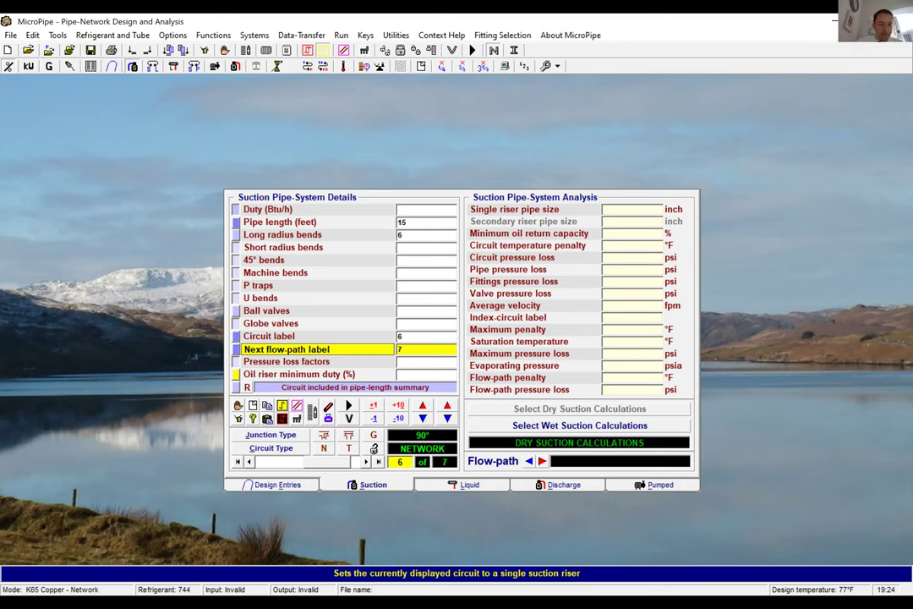
pyautogui.press('Return')
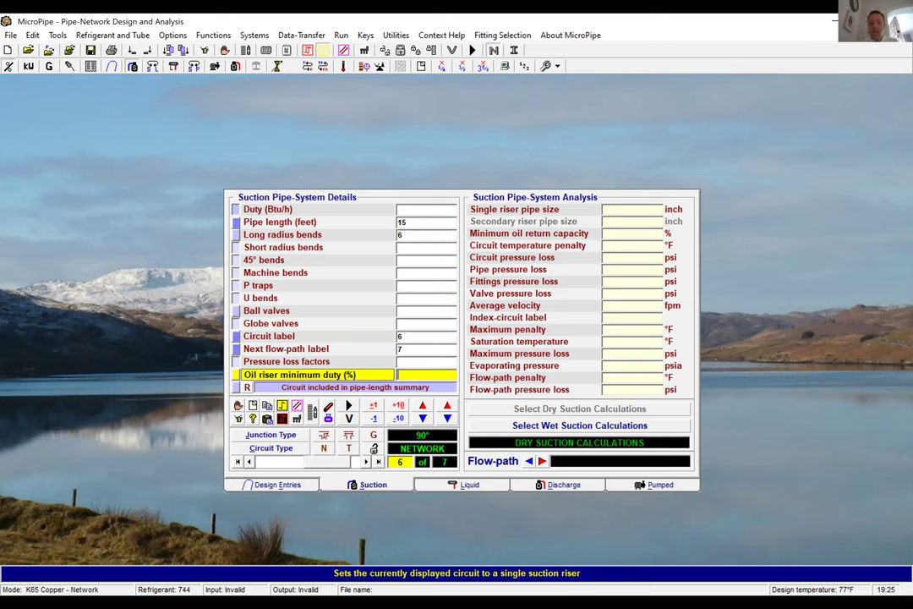
pyautogui.write('25')
pyautogui.click(367, 462)
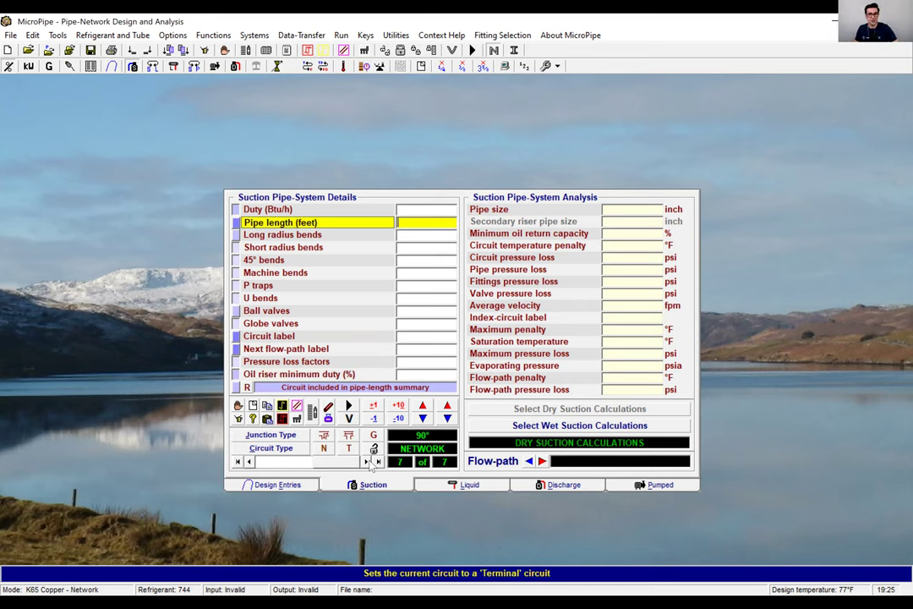
# Give network circuit 7 a 90-foot pipe length, 4 long radius bends, 1 ball valve and circuit label 7
pyautogui.write('90')
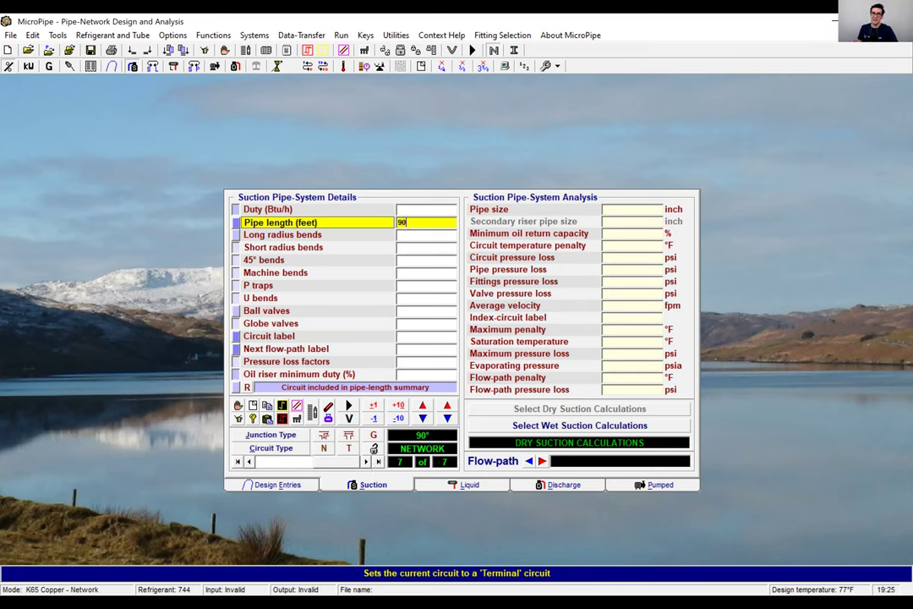
pyautogui.press('Return')
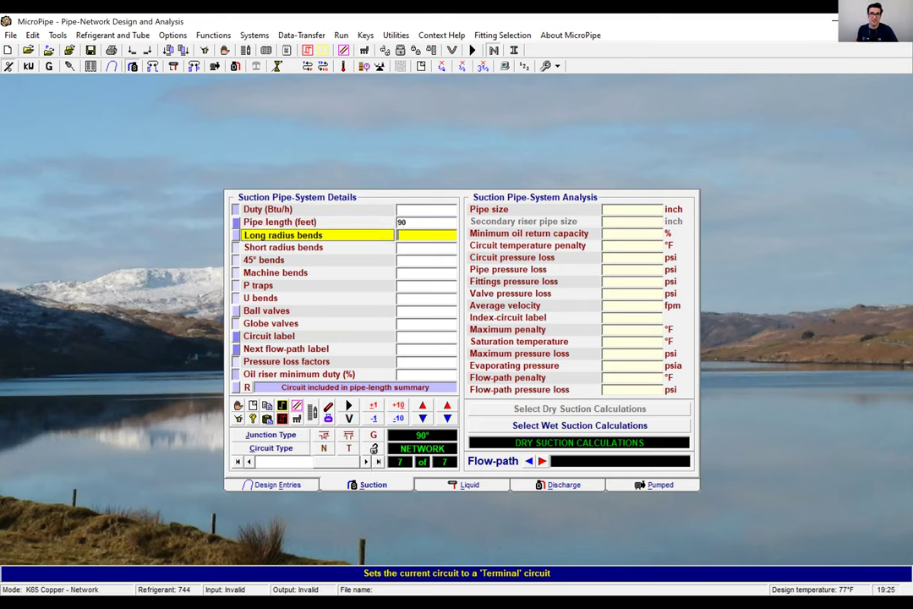
pyautogui.write('4')
pyautogui.press('Return')
pyautogui.press('Return')
pyautogui.press('Return')
pyautogui.press('Return')
pyautogui.press('Return')
pyautogui.press('Return')
pyautogui.press('Return')
pyautogui.press('Return')
pyautogui.press('Up')
pyautogui.press('Up')
pyautogui.write('1')
pyautogui.press('Return')
pyautogui.press('Return')
pyautogui.write('7')
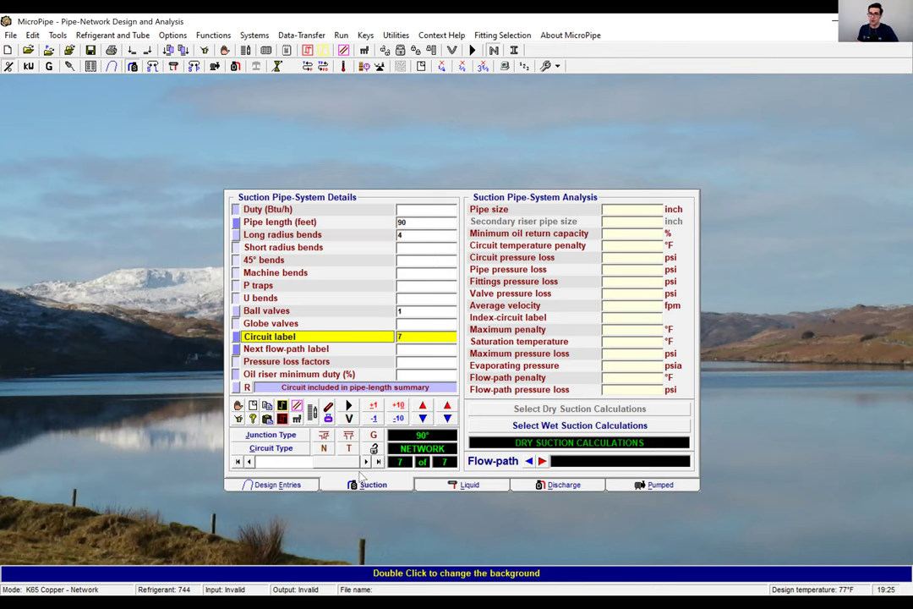
# Run the pipe-sizing analysis on the seven-circuit network and check the sizing of riser circuit 6
pyautogui.click(347, 407)
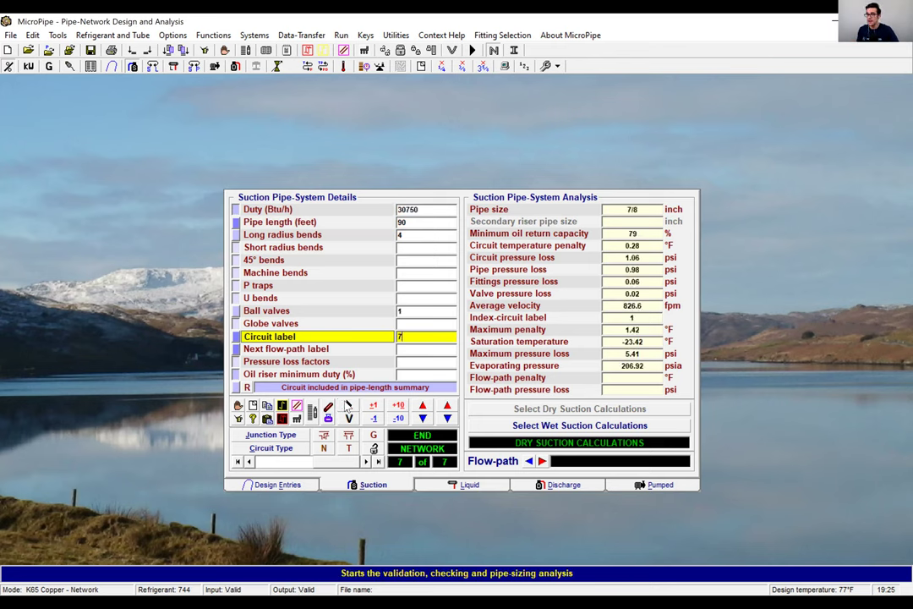
pyautogui.click(249, 461)
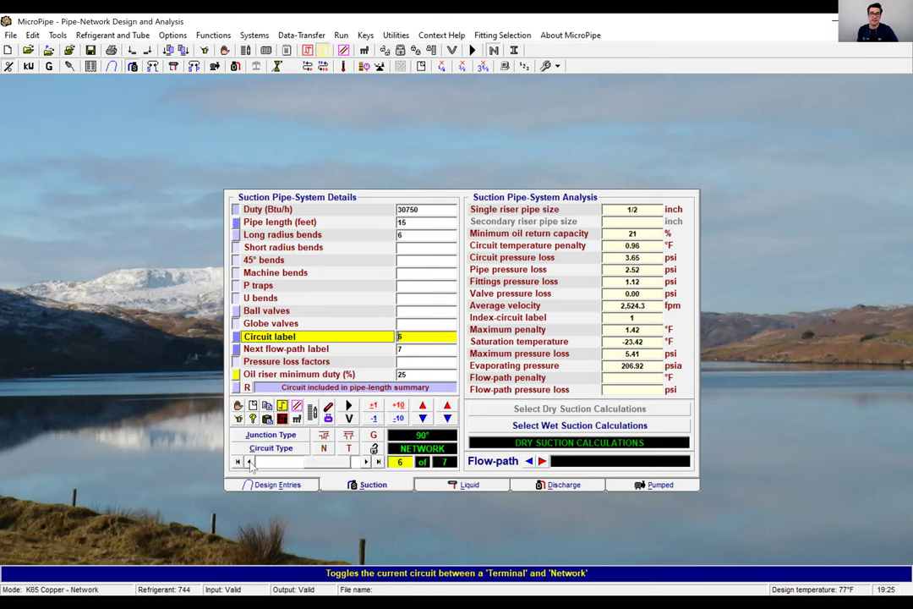
pyautogui.click(367, 461)
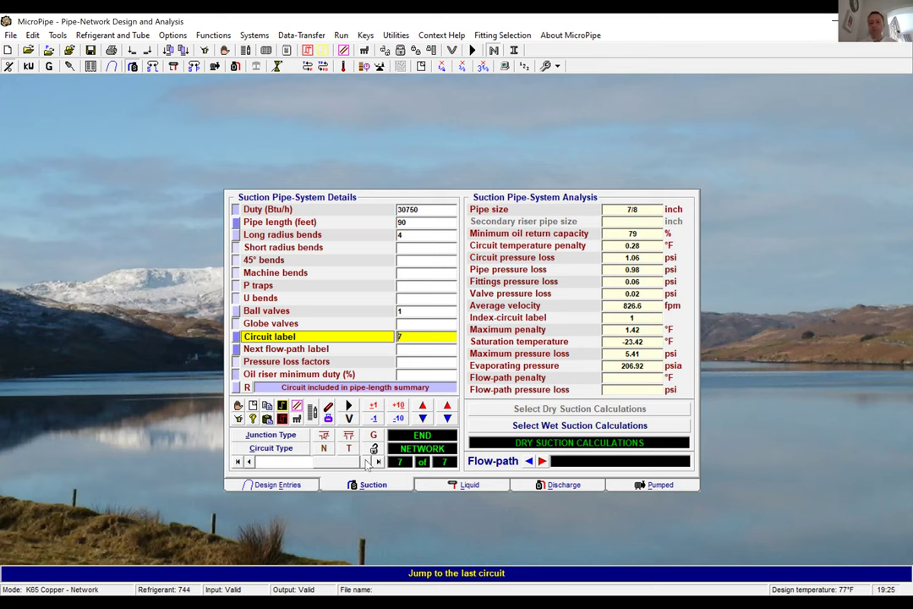
# Save the suction network as Suction LT Demo 2 in the Demo 2 Micropipe folder, accepting the existing project references
pyautogui.click(11, 35)
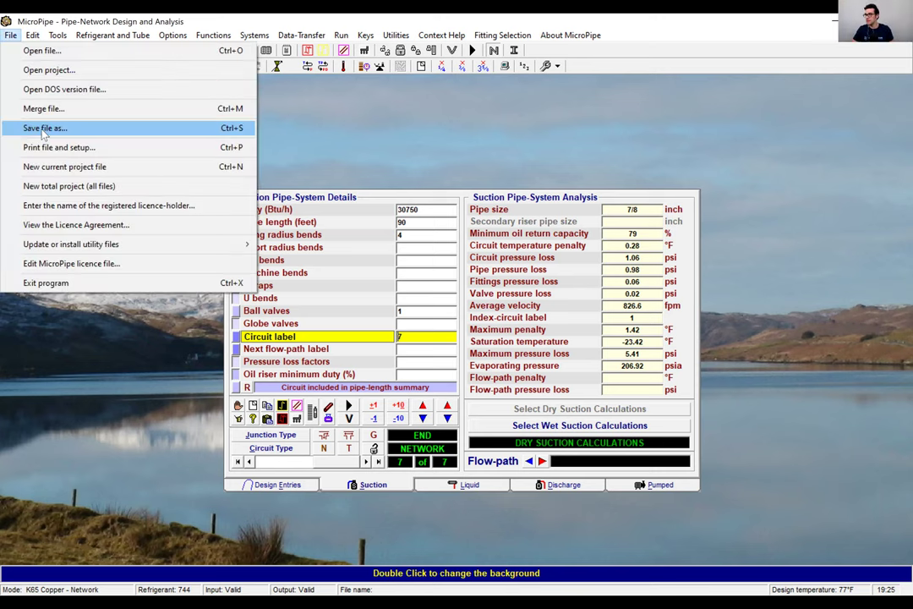
pyautogui.click(44, 128)
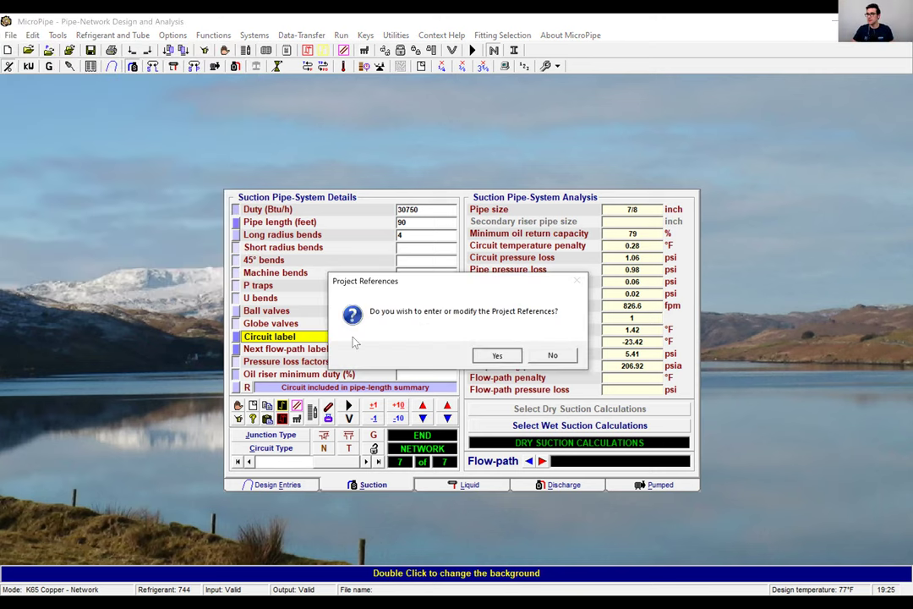
pyautogui.click(497, 355)
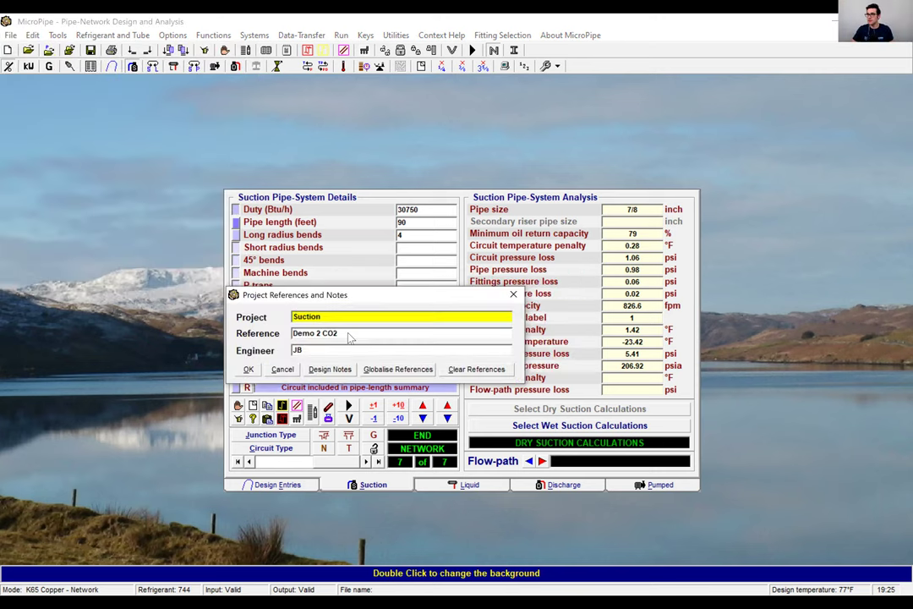
pyautogui.click(248, 369)
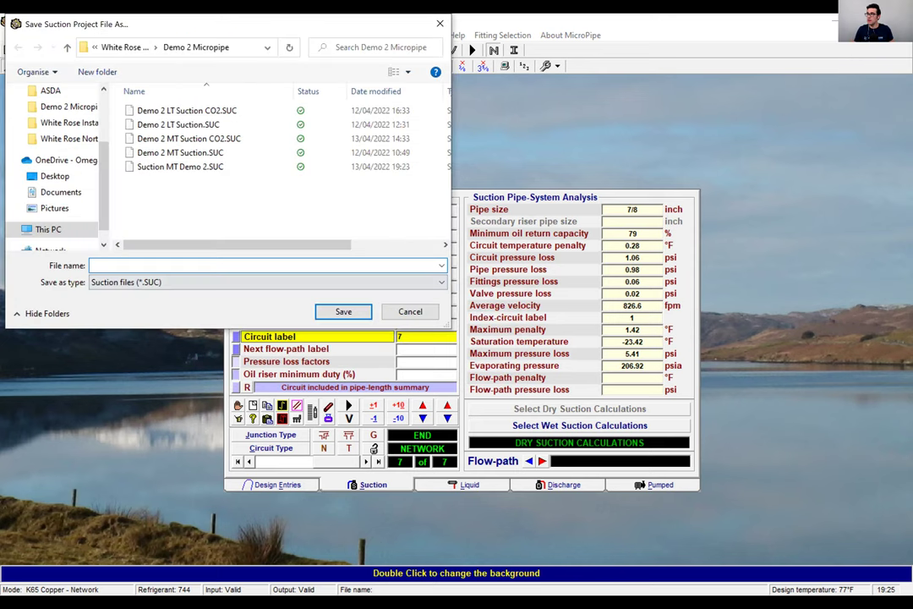
pyautogui.write('Suction')
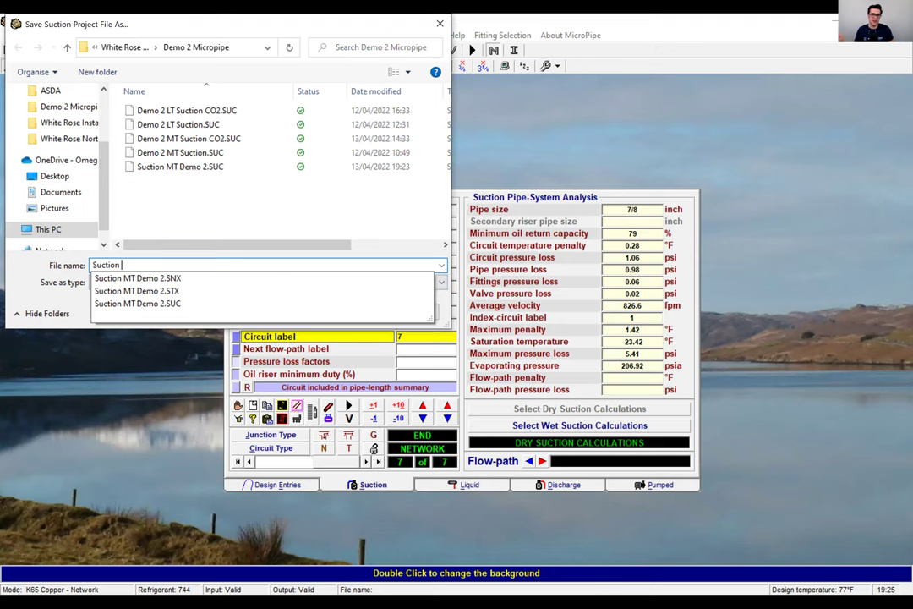
pyautogui.write(' LT')
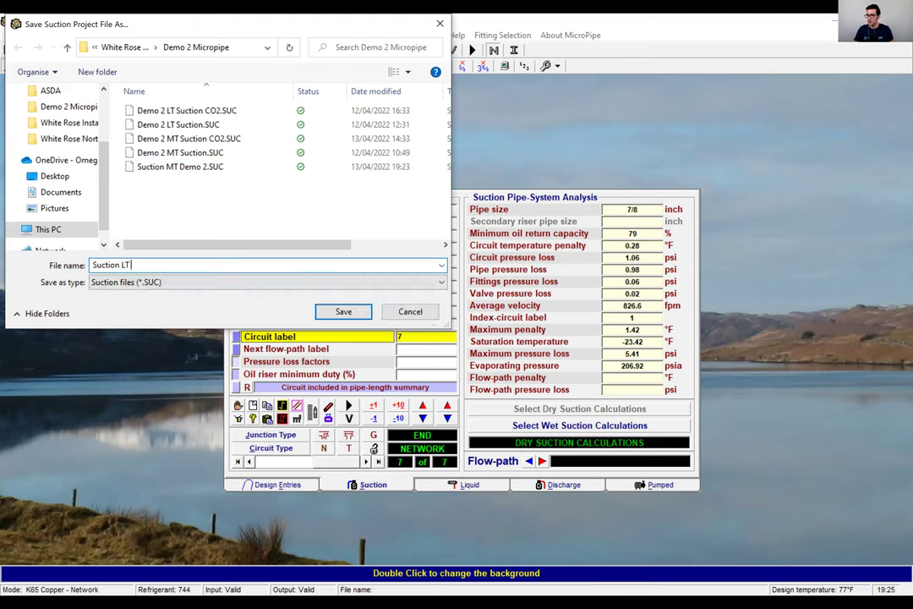
pyautogui.write(' Demo 2')
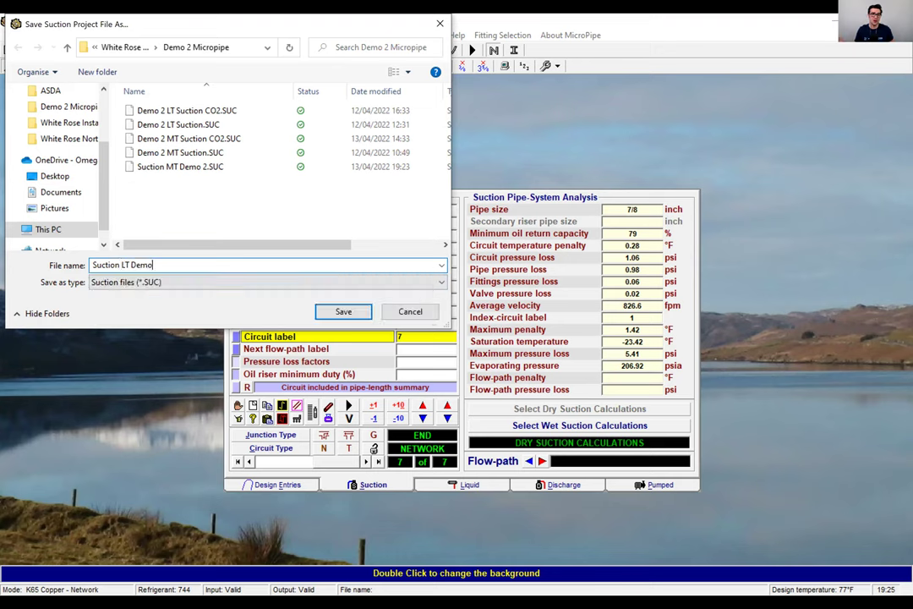
pyautogui.click(343, 311)
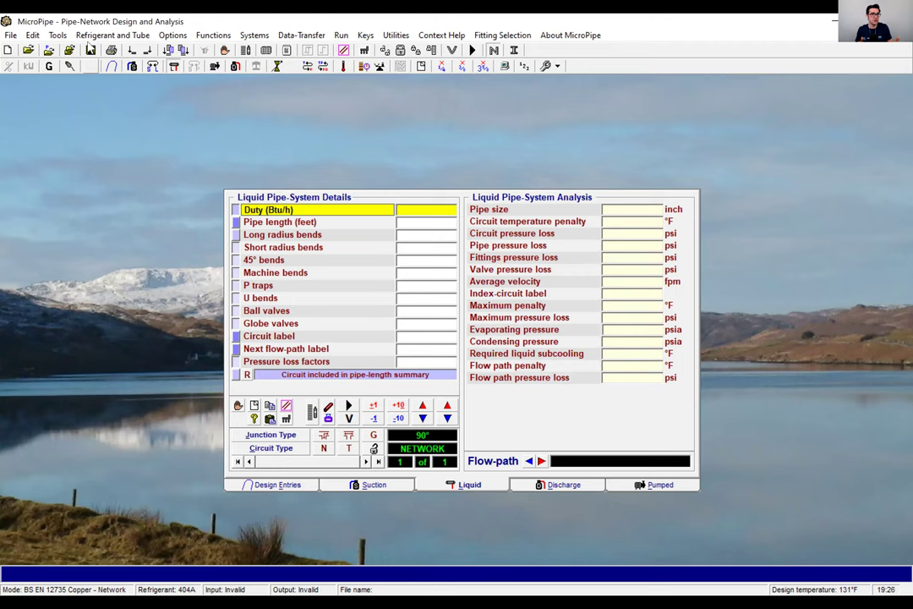
# Start a new liquid project, discarding the current liquid system data
pyautogui.click(8, 49)
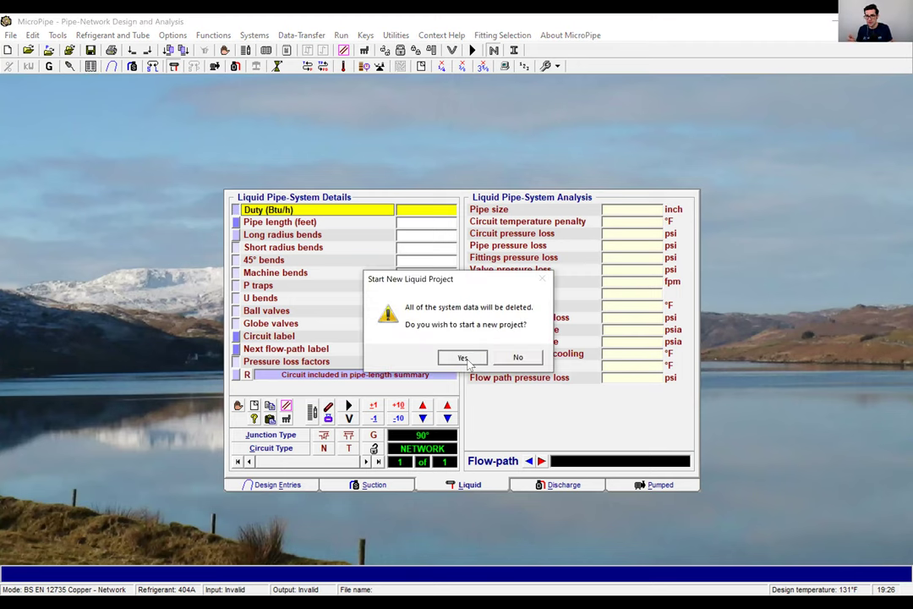
pyautogui.click(462, 358)
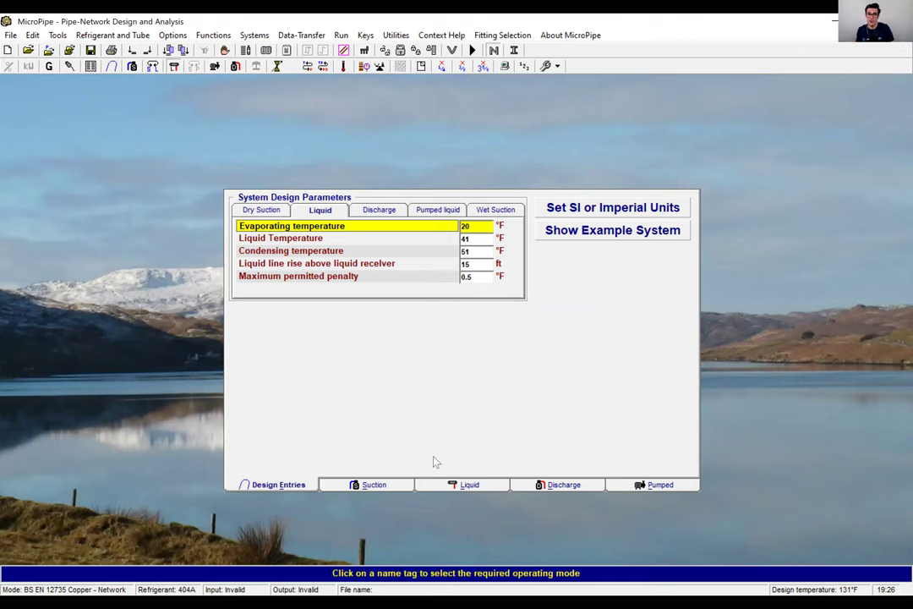
# Extend the liquid pipe system to 19 circuits
pyautogui.click(470, 484)
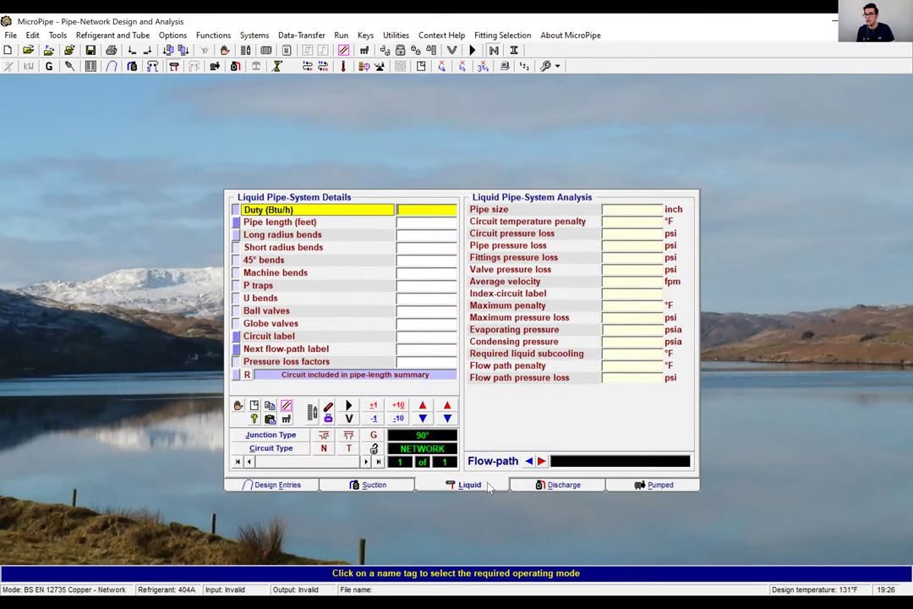
pyautogui.click(397, 407)
pyautogui.click(374, 407)
pyautogui.click(374, 407)
pyautogui.click(374, 407)
pyautogui.click(375, 407)
pyautogui.click(376, 408)
pyautogui.click(377, 409)
pyautogui.click(375, 408)
pyautogui.click(375, 408)
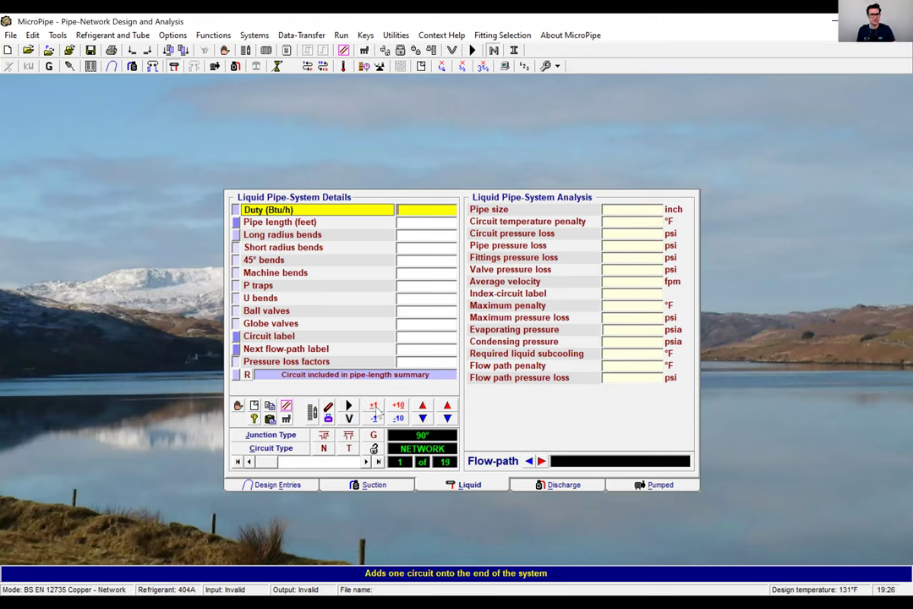
# Make circuit 1 a terminal circuit with a 17000 Btu/h duty, 12-foot pipe length and 6 long radius bends
pyautogui.press('t')
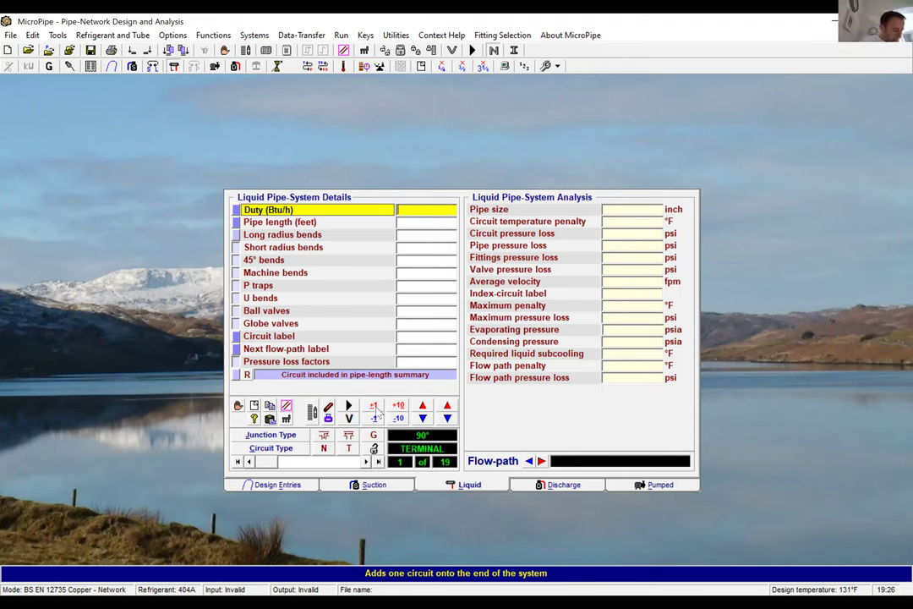
pyautogui.write('1000')
pyautogui.press('BackSpace')
pyautogui.press('BackSpace')
pyautogui.press('BackSpace')
pyautogui.write('7000')
pyautogui.press('Return')
pyautogui.write('12')
pyautogui.press('Return')
pyautogui.write('6')
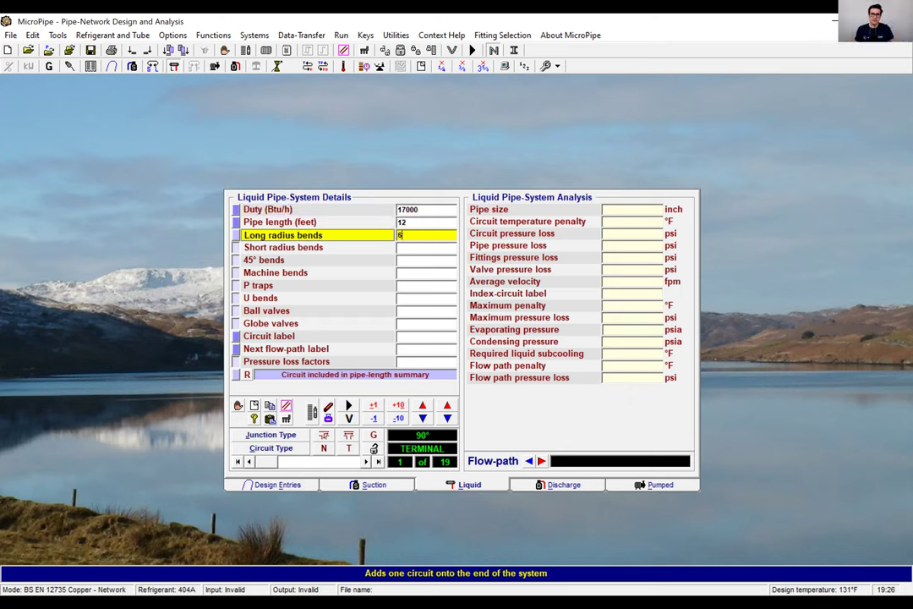
pyautogui.press('Return')
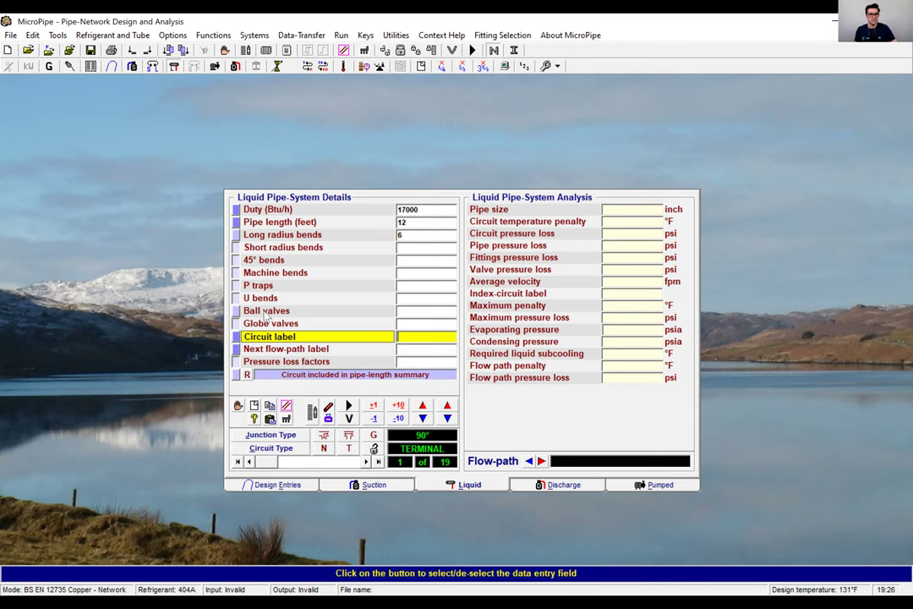
# Give terminal circuit 1 one ball valve, circuit label 1 and next flow-path label 3
pyautogui.click(414, 310)
pyautogui.write('1')
pyautogui.press('Return')
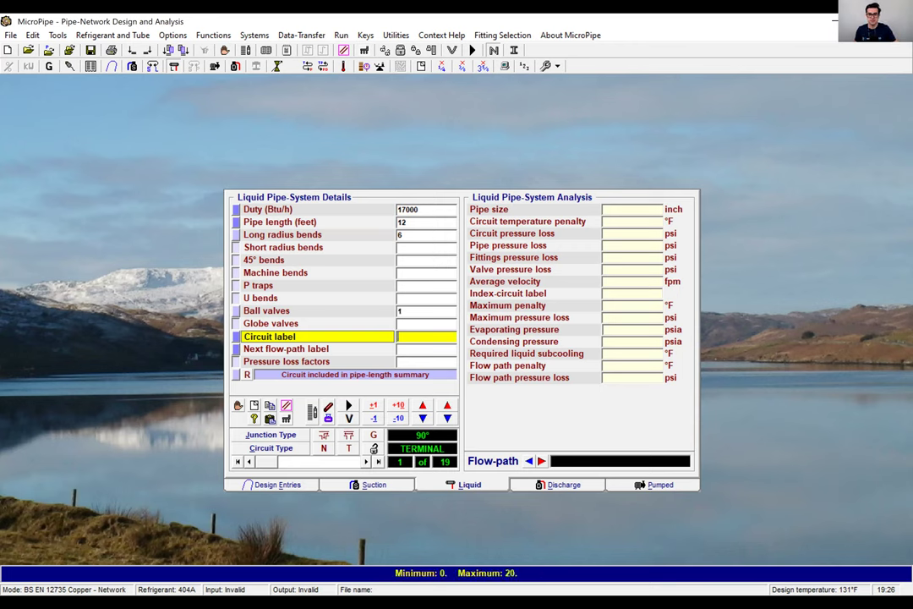
pyautogui.write('1')
pyautogui.press('Return')
pyautogui.write('3')
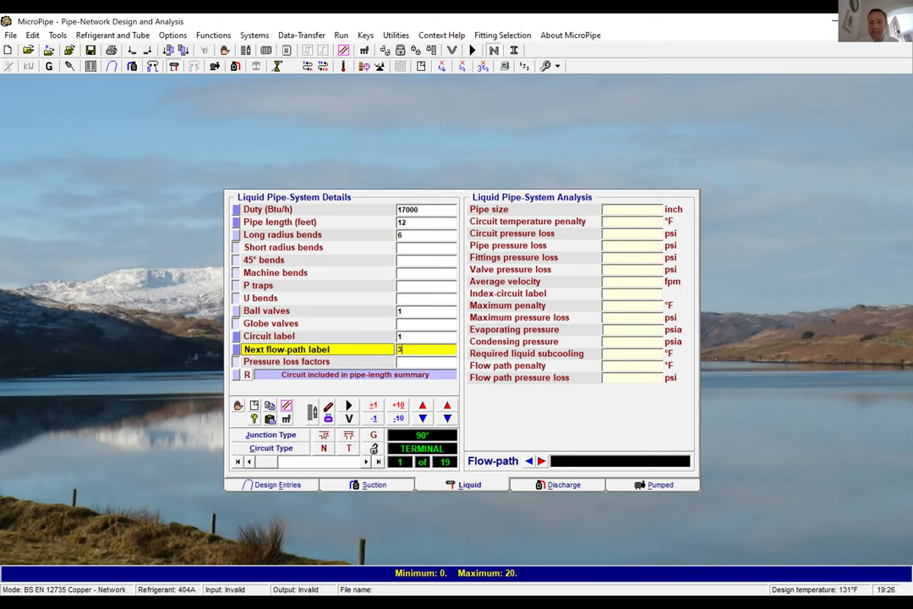
# Give terminal circuit 2 a 17000 Btu/h duty, 1-foot pipe length, 6 long radius bends, 1 ball valve and circuit label 2
pyautogui.click(365, 462)
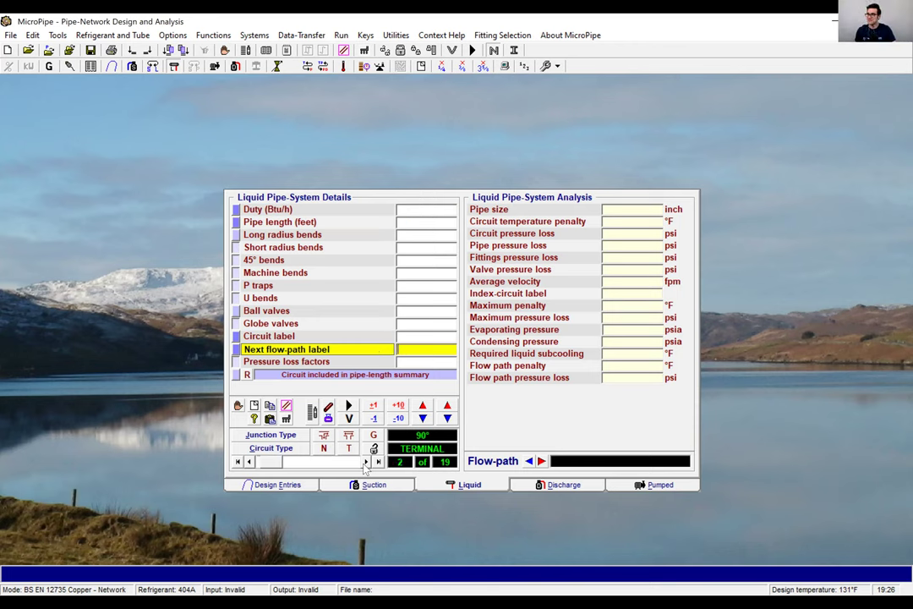
pyautogui.write('17000')
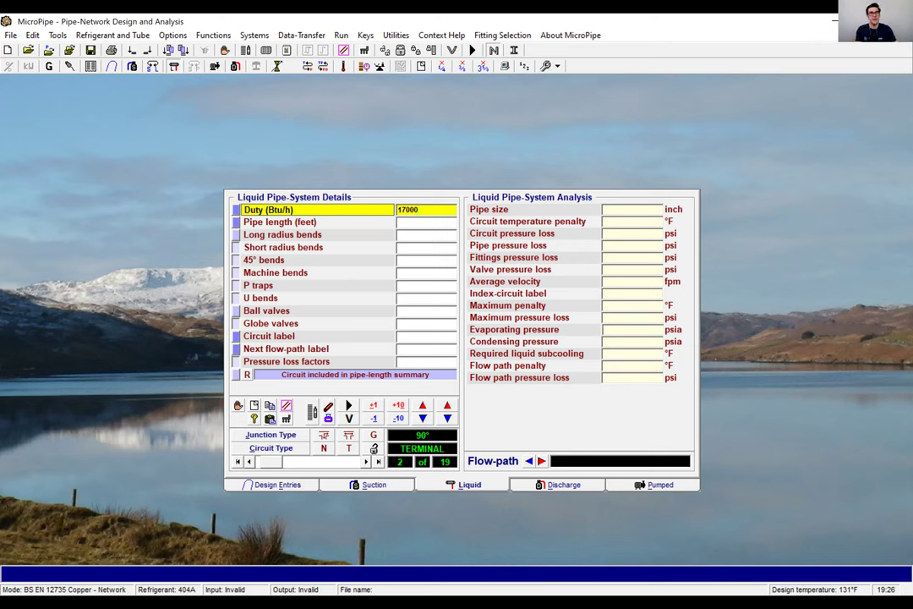
pyautogui.press('Return')
pyautogui.write('1')
pyautogui.press('Return')
pyautogui.write('6')
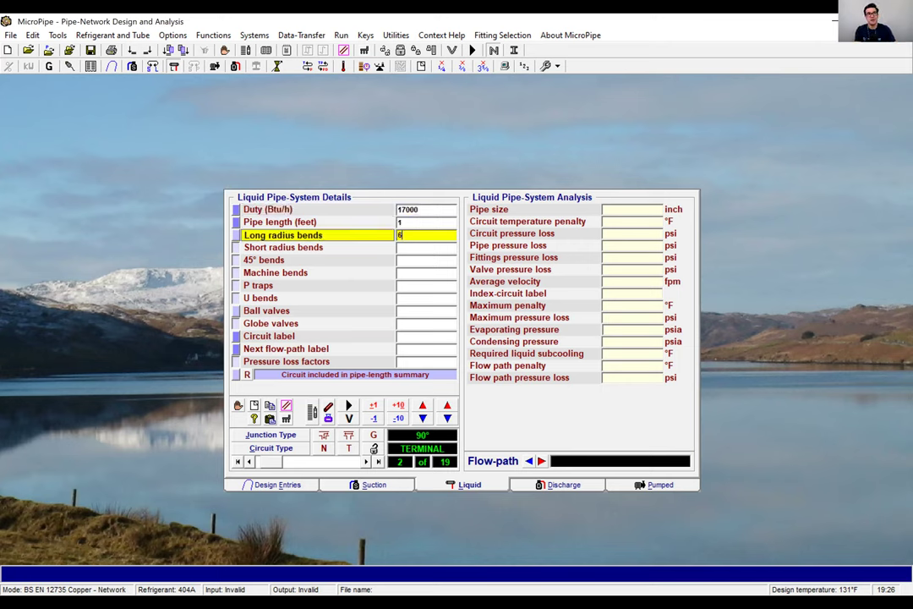
pyautogui.press('Return')
pyautogui.write('1')
pyautogui.press('Return')
pyautogui.write('2')
pyautogui.press('Return')
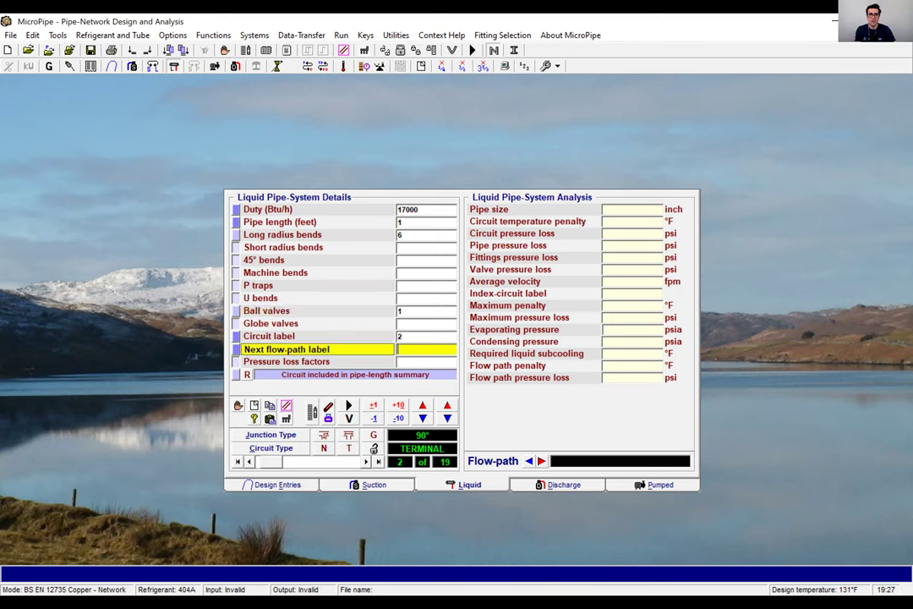
# Give network circuit 3 a 6-foot pipe length, circuit label 3 and next flow-path label 7
pyautogui.click(366, 461)
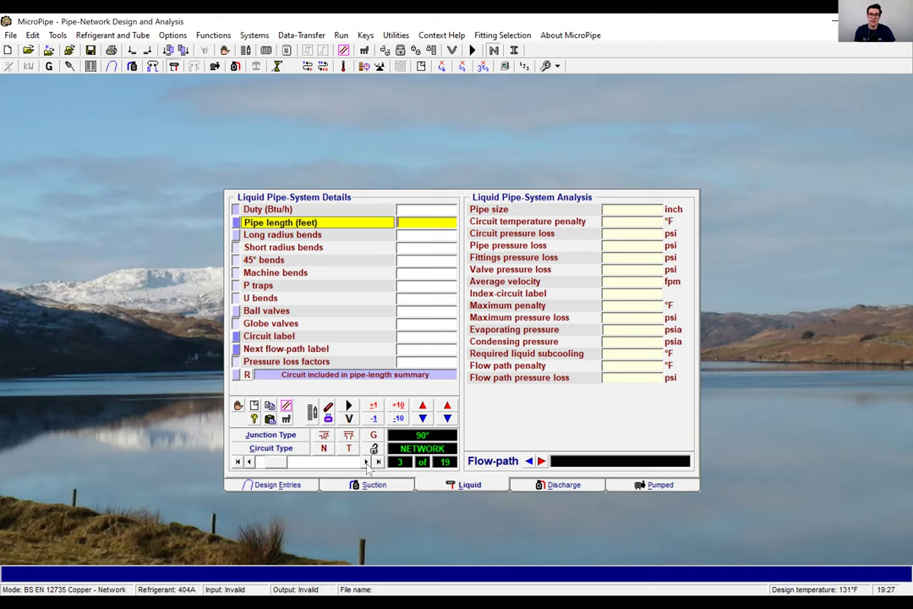
pyautogui.write('6')
pyautogui.press('Return')
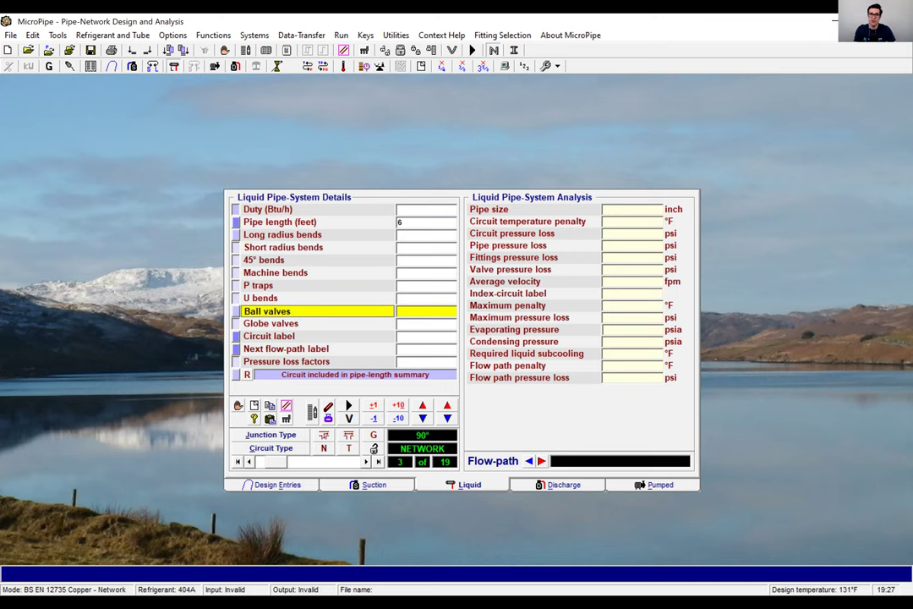
pyautogui.press('Return')
pyautogui.write('3')
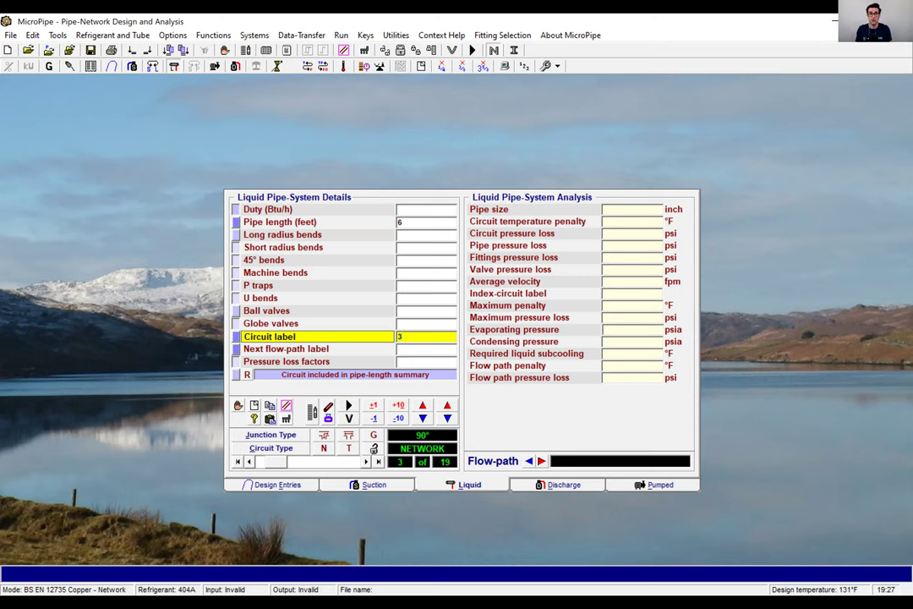
pyautogui.click(425, 348)
pyautogui.write('7')
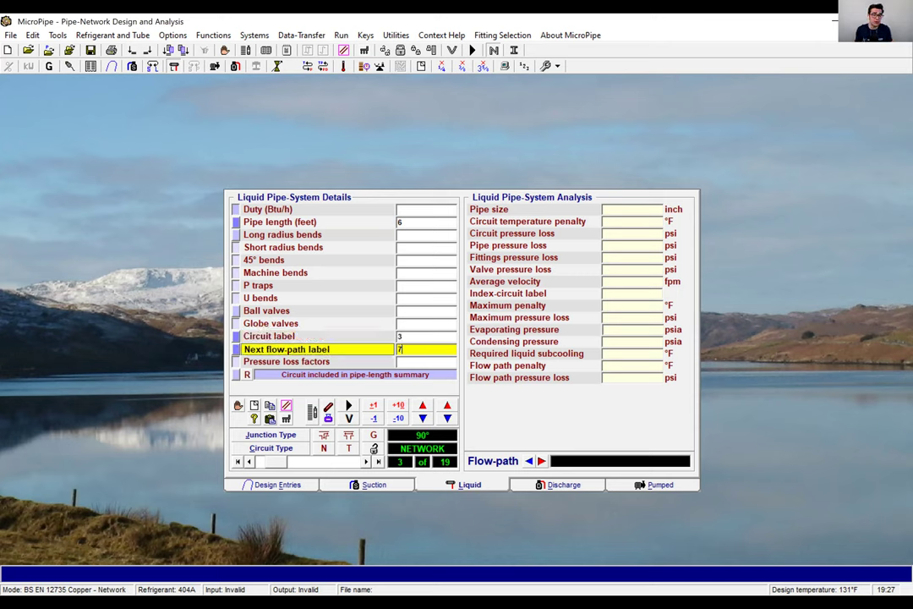
# Give terminal circuit 4 a 17000 Btu/h duty, 12-foot pipe length, 6 long radius bends, 1 ball valve and circuit label 4
pyautogui.click(368, 462)
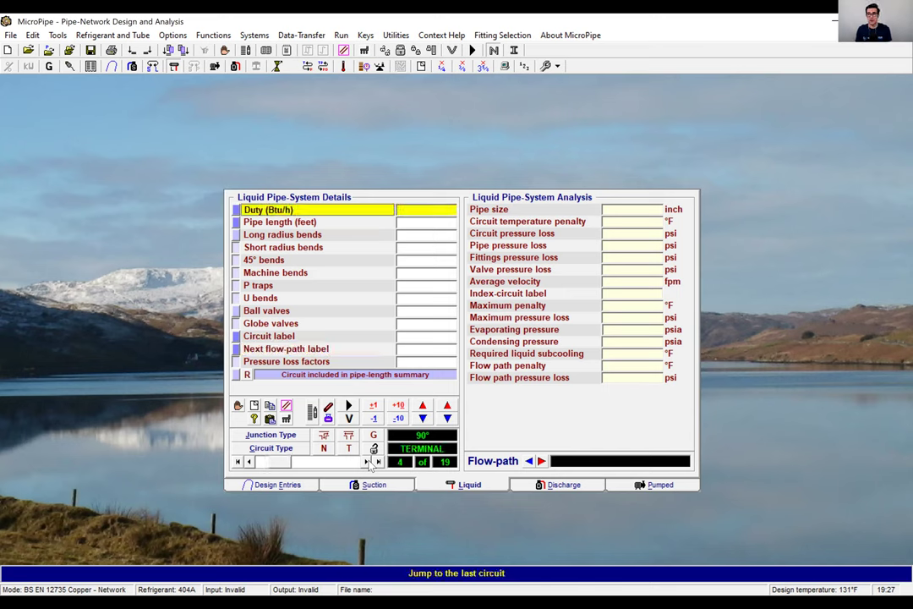
pyautogui.write('17000')
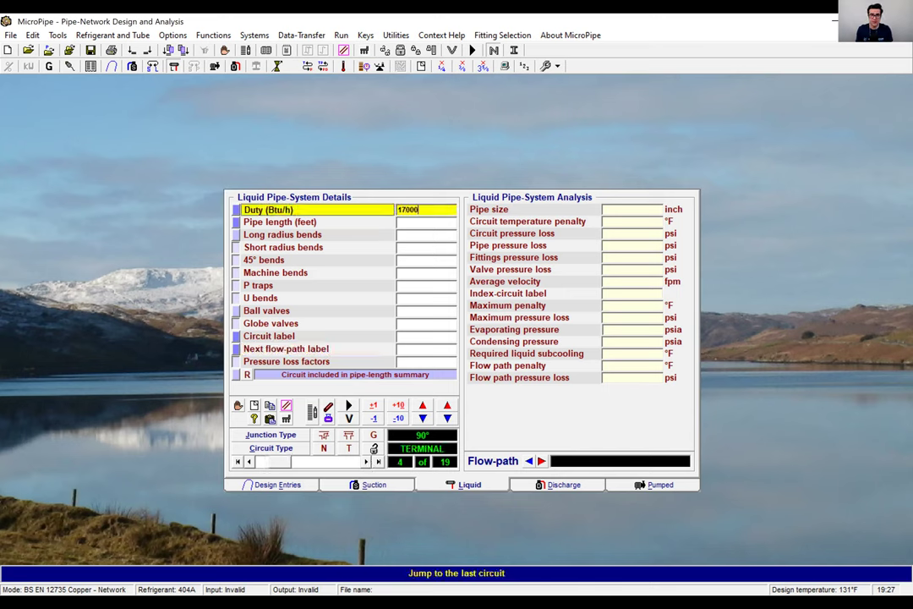
pyautogui.press('Return')
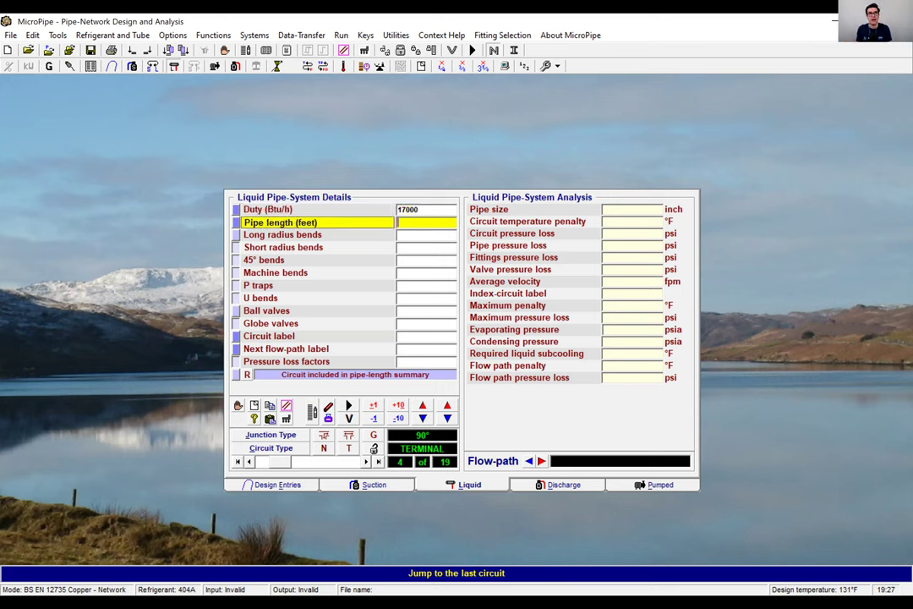
pyautogui.write('12')
pyautogui.press('Return')
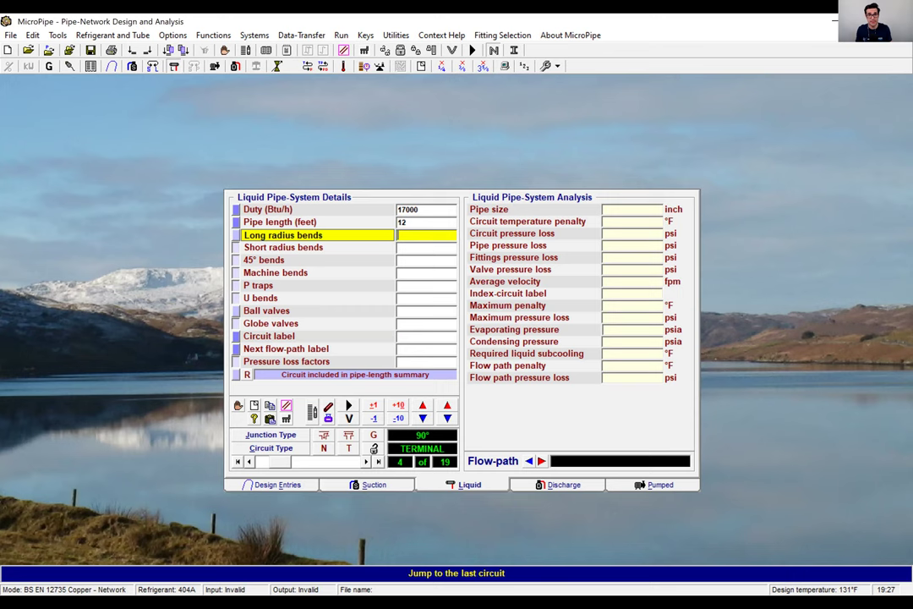
pyautogui.write('6')
pyautogui.press('Return')
pyautogui.write('1')
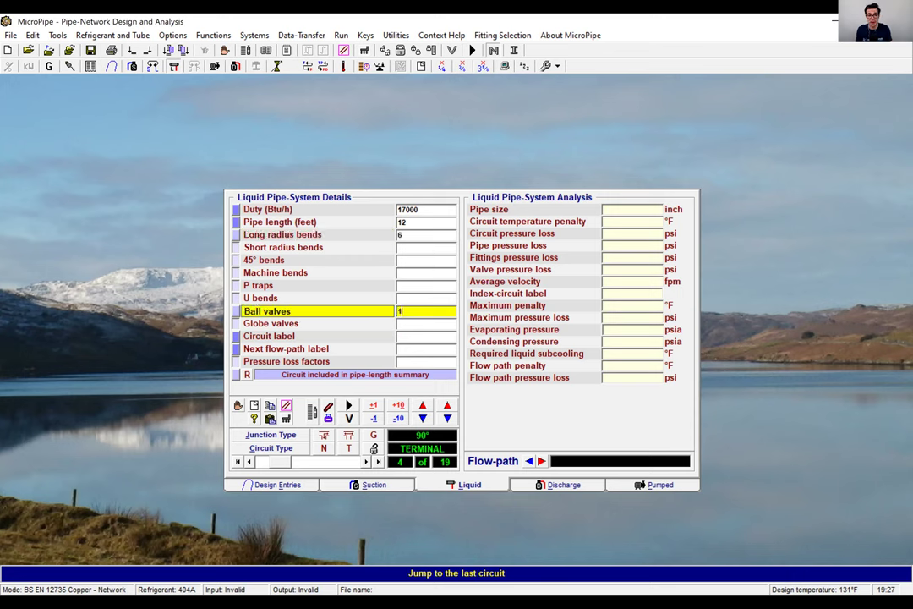
pyautogui.press('Return')
pyautogui.write('4')
pyautogui.press('Return')
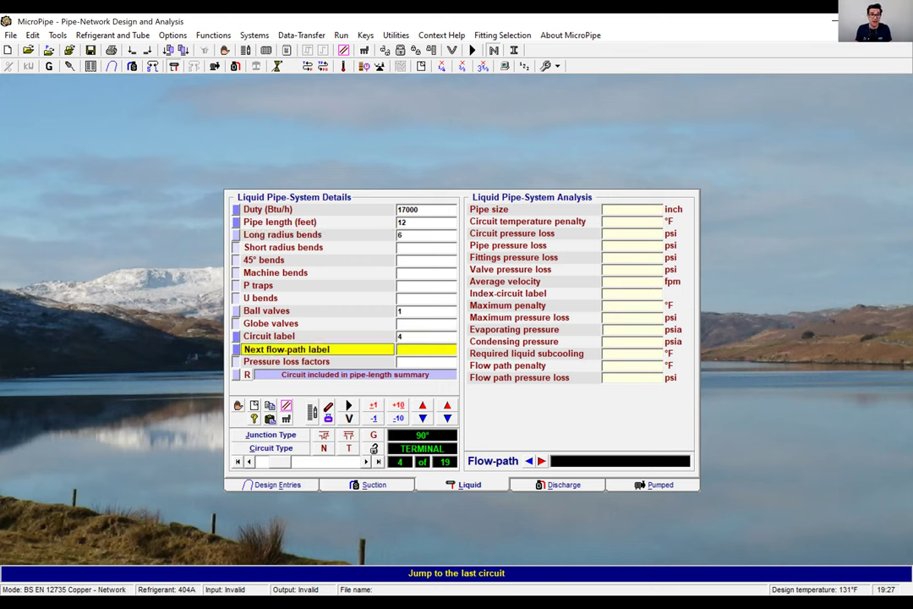
# Give terminal circuit 5 a 17000 Btu/h duty, 1-foot length, 6 long radius bends, 1 ball valve, circuit label 5 and next flow-path label 6
pyautogui.click(366, 461)
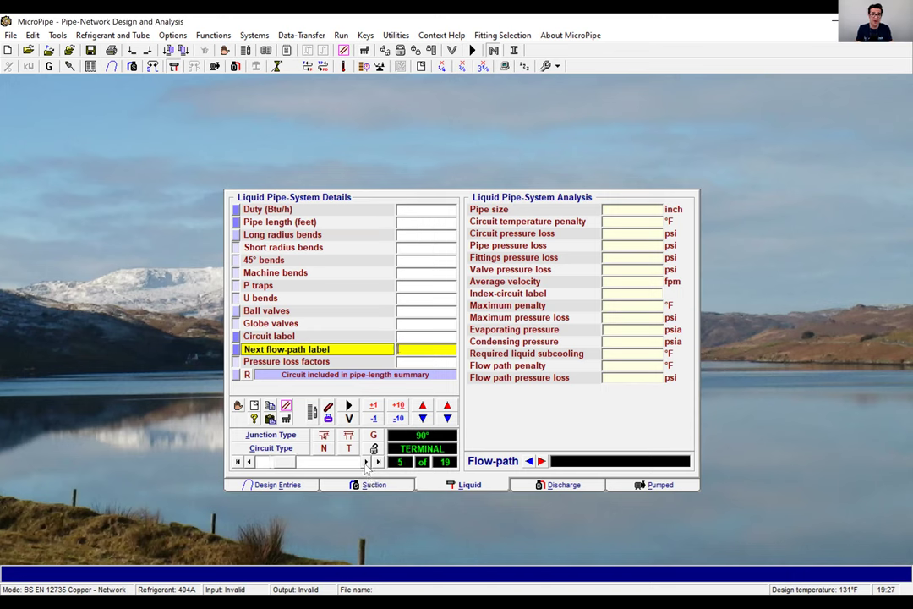
pyautogui.write('17000')
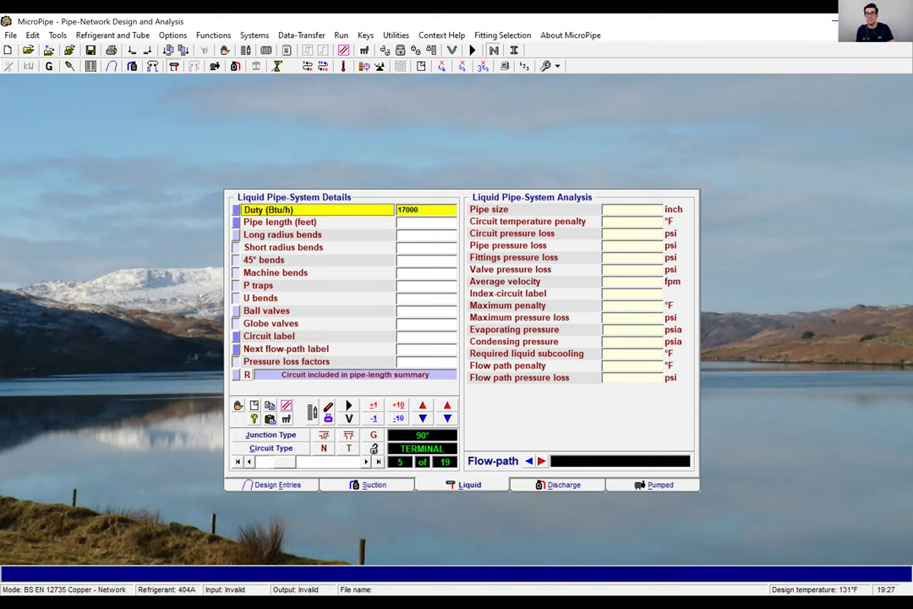
pyautogui.press('Return')
pyautogui.write('1')
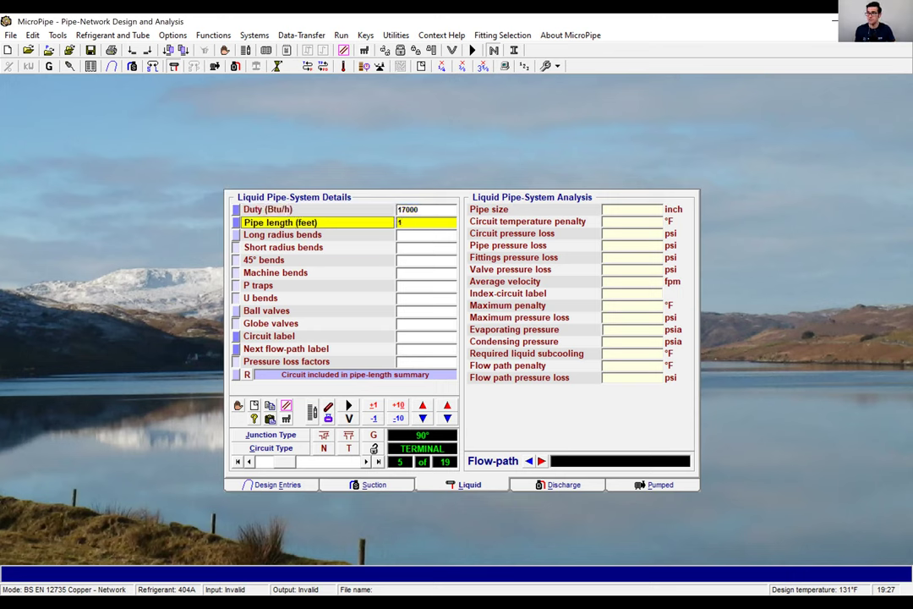
pyautogui.press('Return')
pyautogui.write('6')
pyautogui.press('Return')
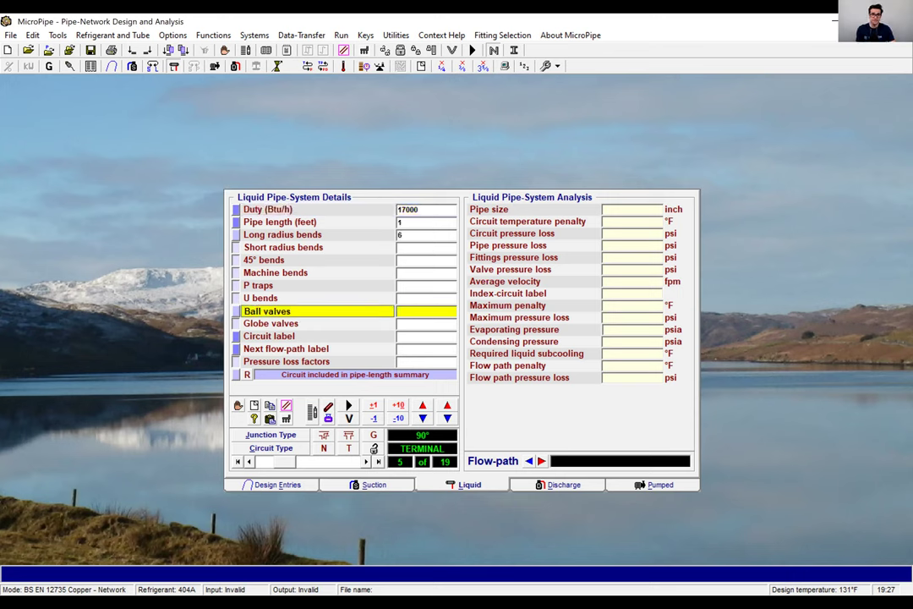
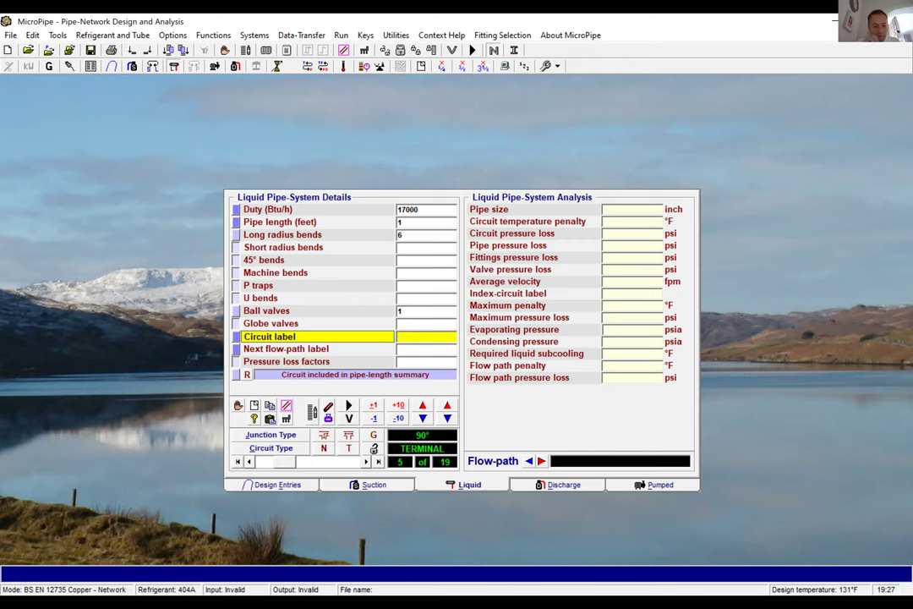
pyautogui.write('5')
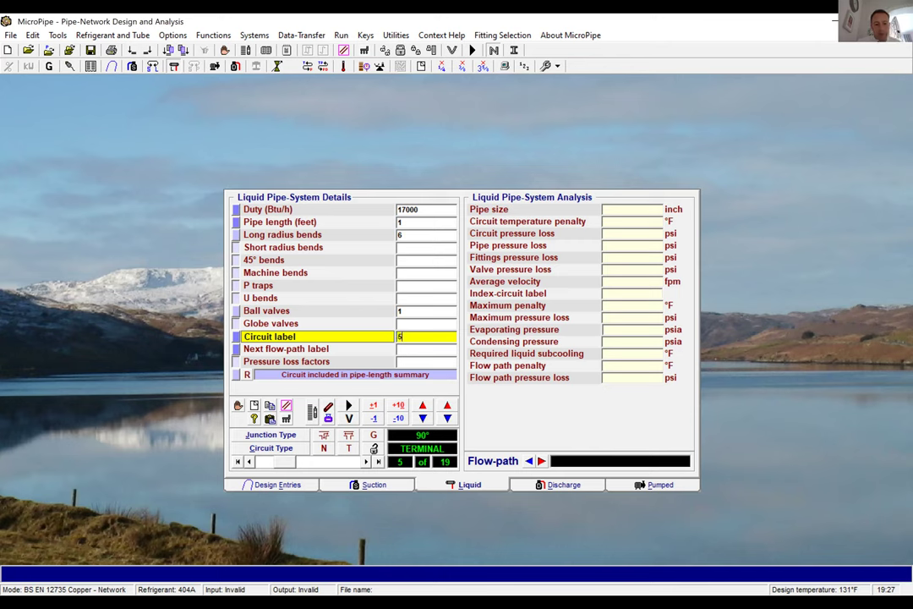
pyautogui.press('Return')
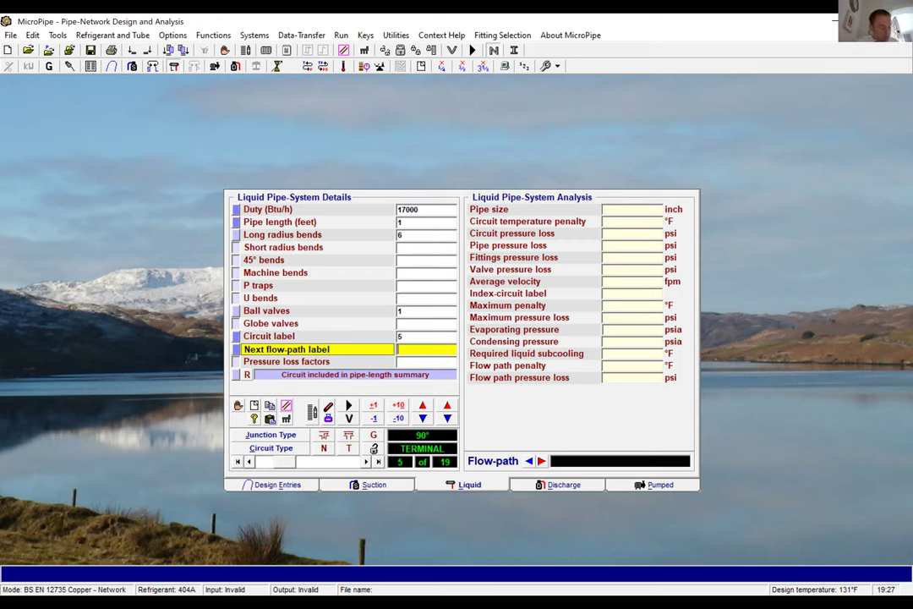
pyautogui.write('6')
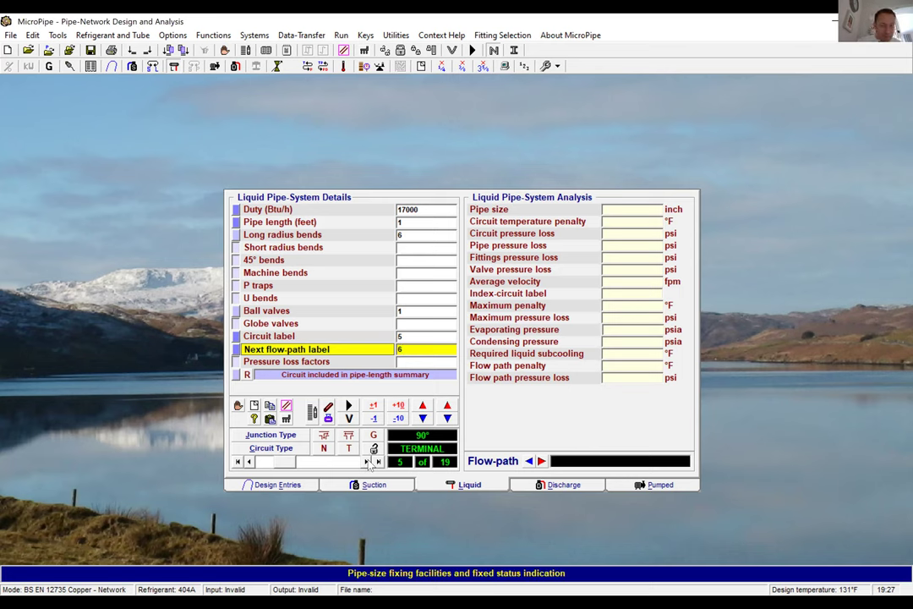
pyautogui.press('Return')
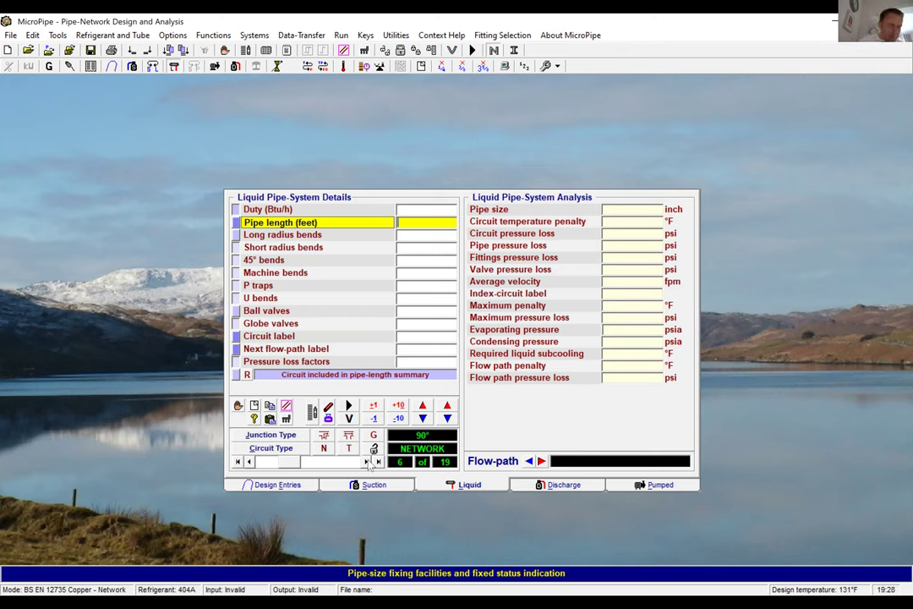
# Give network circuit 6 a 6-foot pipe length, circuit label 6 and next flow-path label 7
pyautogui.write('6')
pyautogui.press('Return')
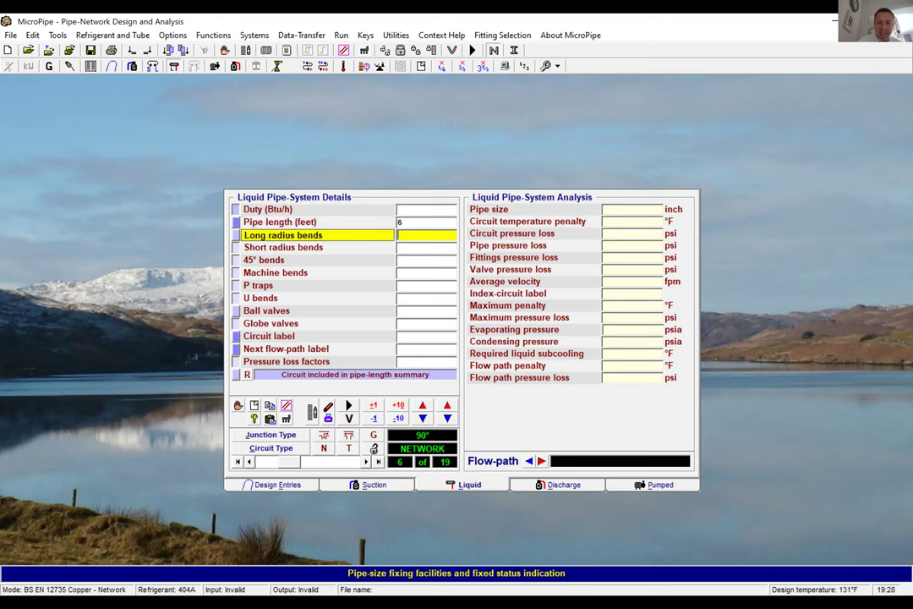
pyautogui.press('Return')
pyautogui.press('Return')
pyautogui.press('Return')
pyautogui.press('Return')
pyautogui.press('Return')
pyautogui.press('Return')
pyautogui.press('Return')
pyautogui.press('Return')
pyautogui.write('6')
pyautogui.press('Return')
pyautogui.write('7')
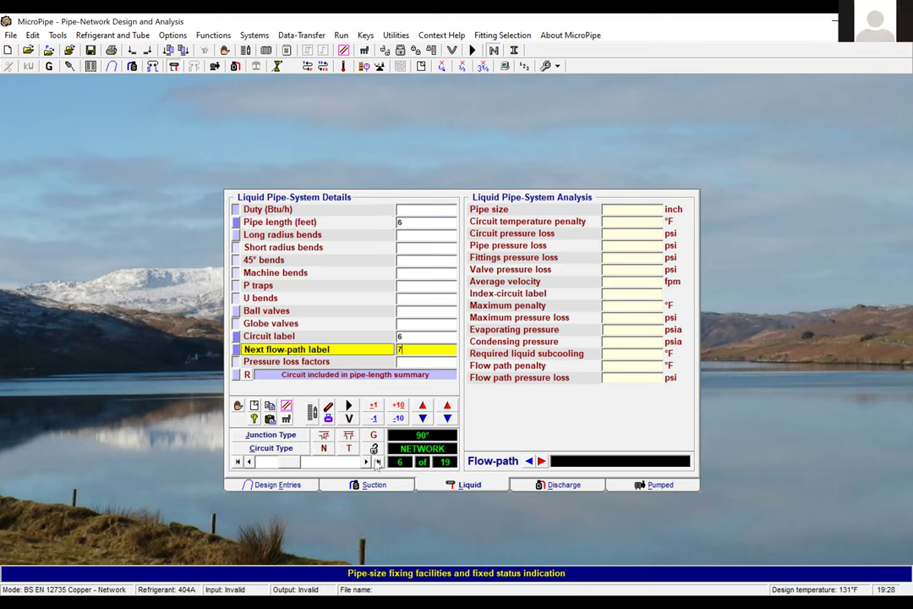
# Give network circuit 7 a 40-foot pipe length, 3 long radius bends, 1 ball valve, circuit label 7 and next flow-path label 13
pyautogui.click(366, 463)
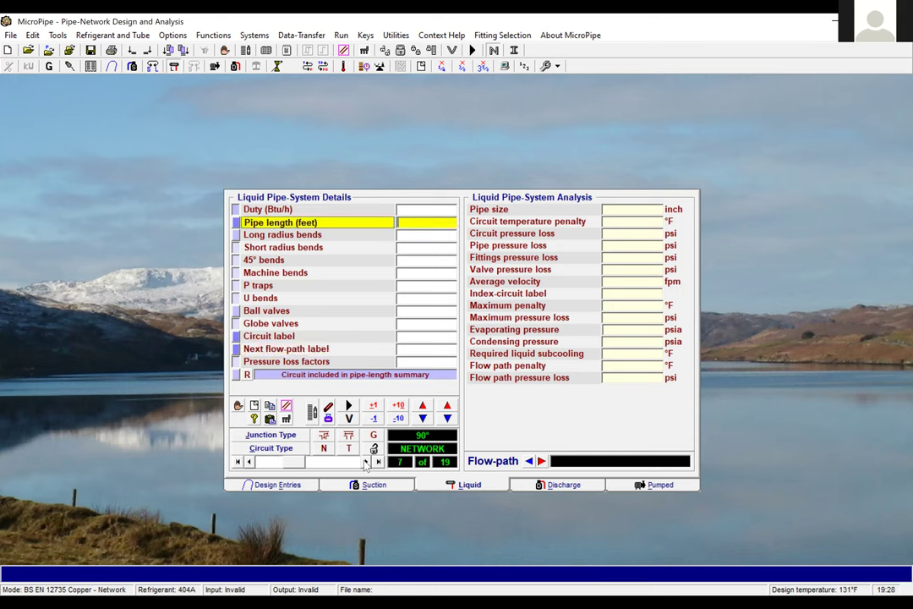
pyautogui.write('40')
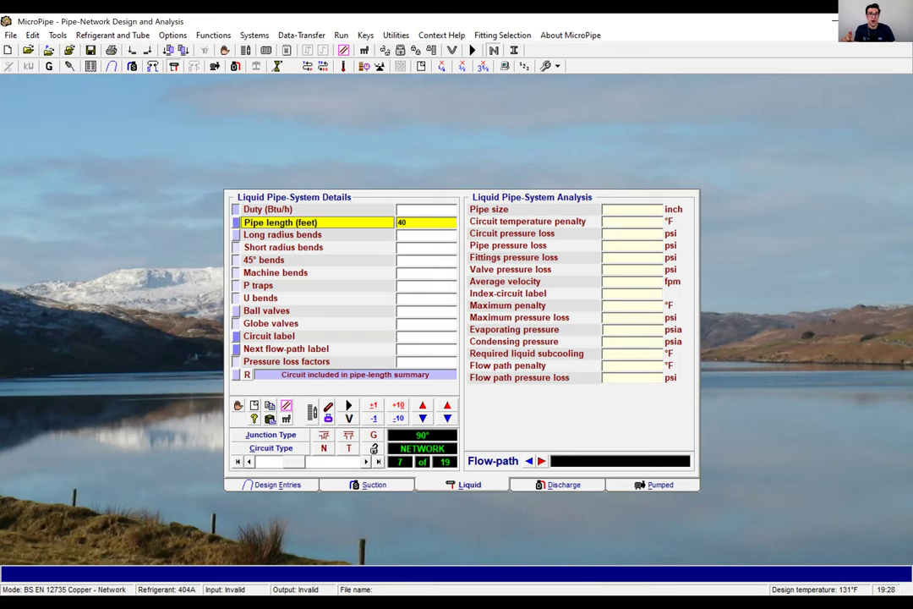
pyautogui.press('Return')
pyautogui.write('3')
pyautogui.press('Return')
pyautogui.write('1')
pyautogui.press('Return')
pyautogui.write('7')
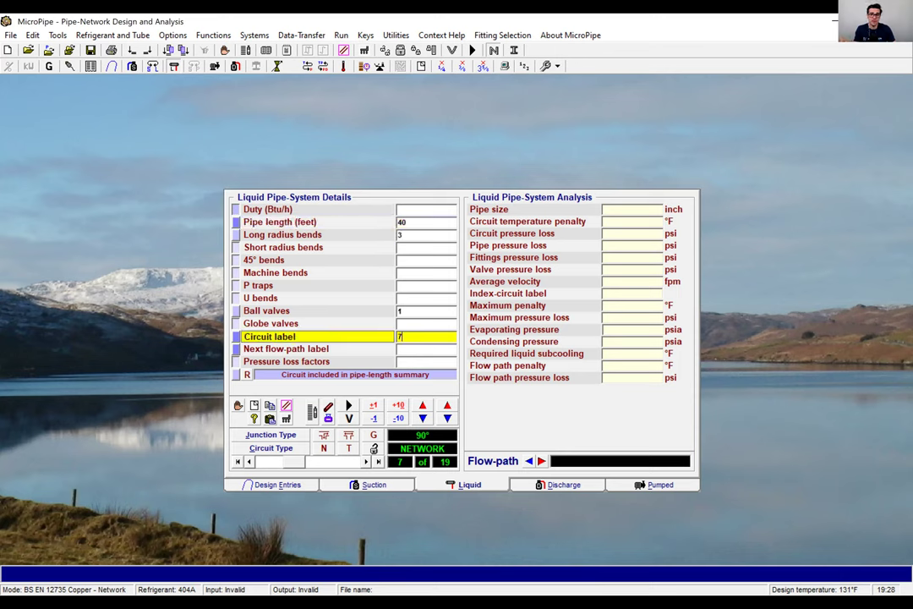
pyautogui.press('Return')
pyautogui.write('13')
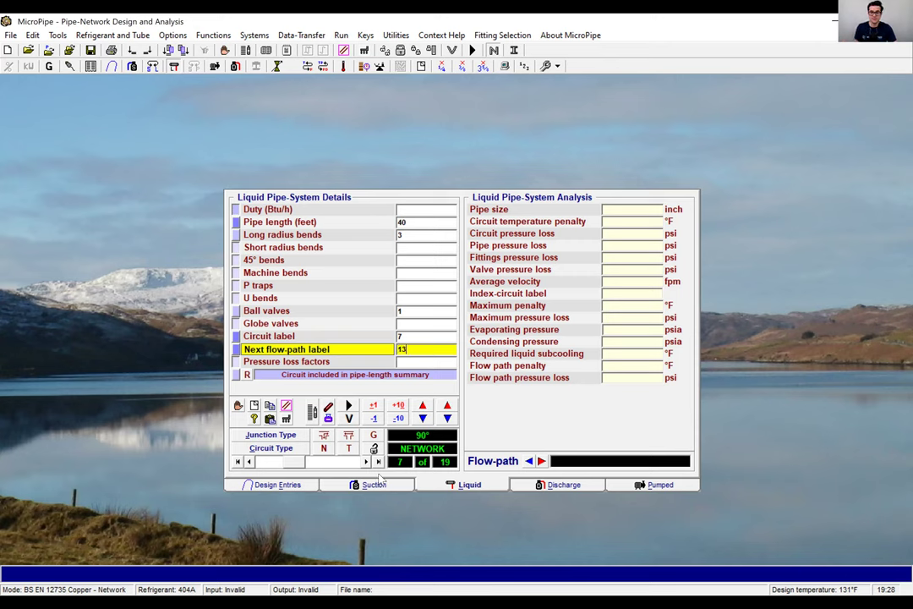
# Give terminal circuit 8 a 17000 Btu/h duty, 12-foot length, 6 long radius bends, 1 ball valve, circuit label 8 and next flow-path label 10
pyautogui.press('Return')
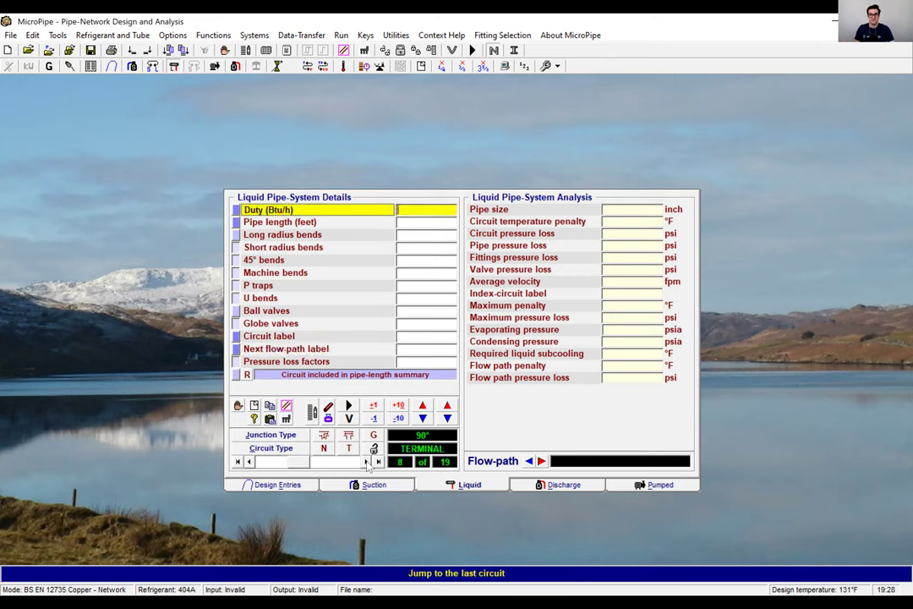
pyautogui.write('17000')
pyautogui.press('Return')
pyautogui.write('12')
pyautogui.press('Return')
pyautogui.write('6')
pyautogui.press('Return')
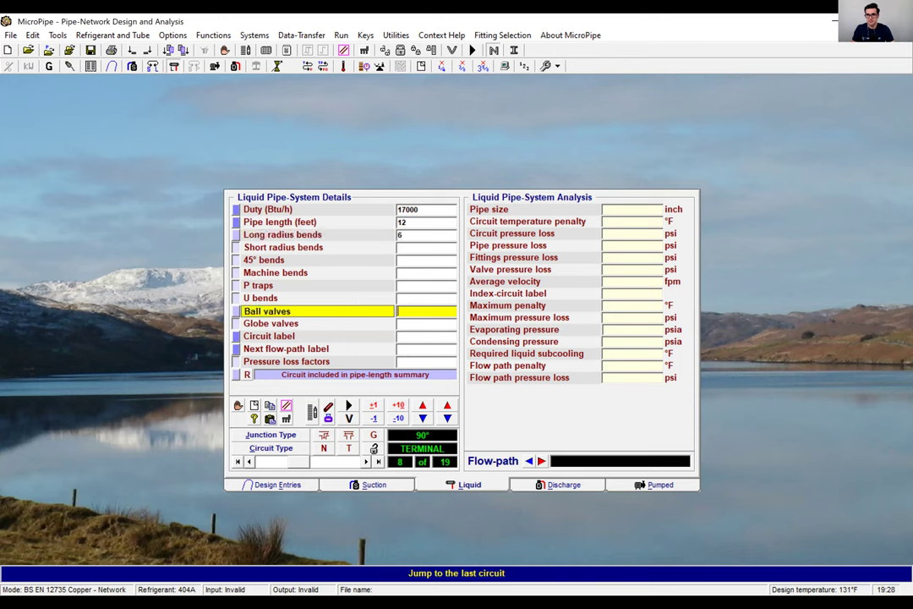
pyautogui.write('1')
pyautogui.press('Return')
pyautogui.write('8')
pyautogui.press('Return')
pyautogui.write('10')
# Give terminal circuit 9 a 17000 Btu/h duty, 1-foot length, 6 long radius bends, 1 ball valve, circuit label 9 and next flow-path label 10
pyautogui.click(365, 462)
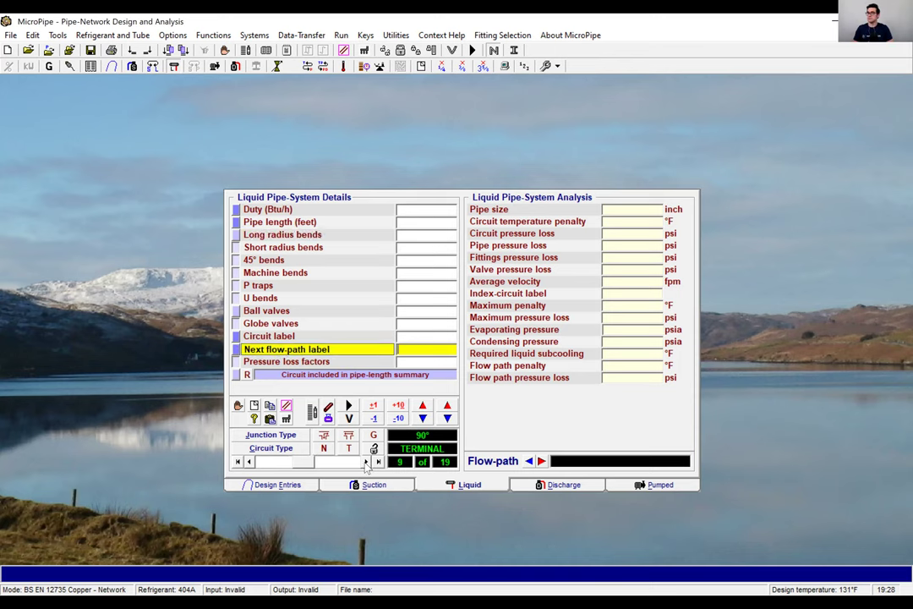
pyautogui.write('17000')
pyautogui.press('Return')
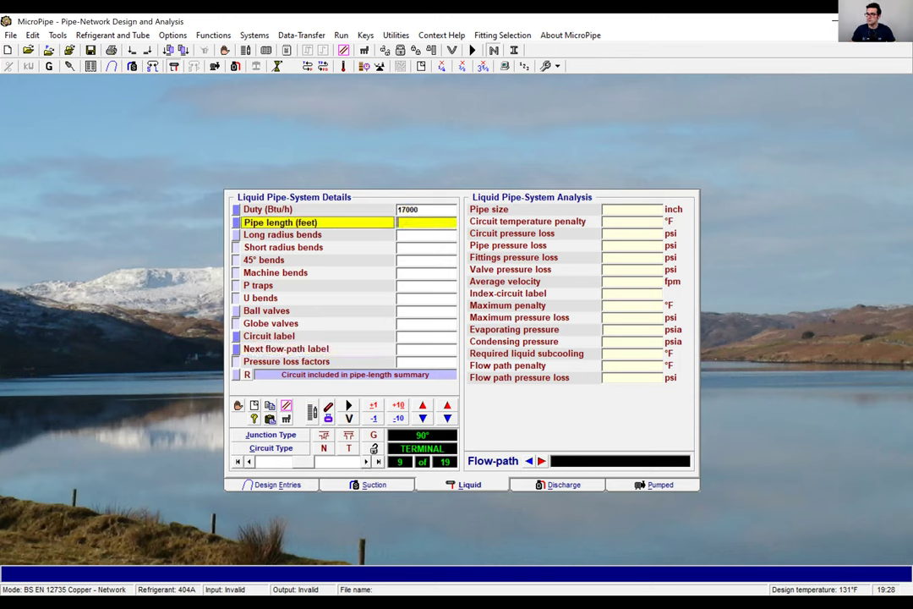
pyautogui.write('1')
pyautogui.press('Return')
pyautogui.write('6')
pyautogui.press('Return')
pyautogui.write('1')
pyautogui.press('Return')
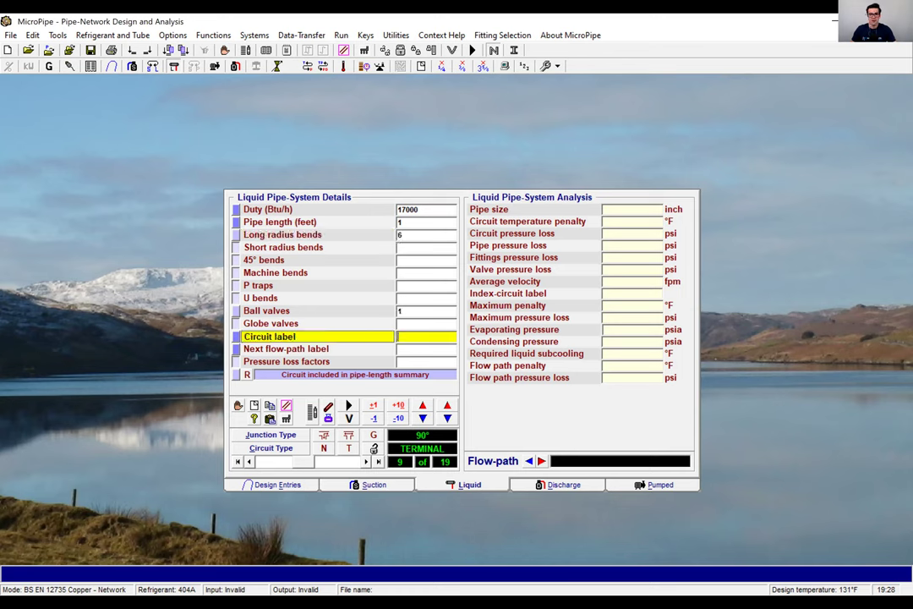
pyautogui.write('9')
pyautogui.press('Return')
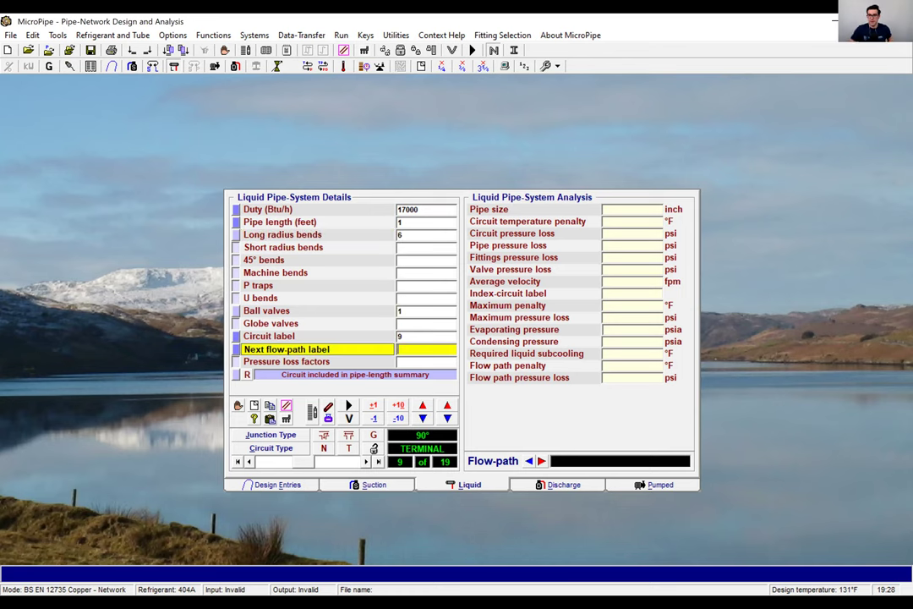
pyautogui.write('10')
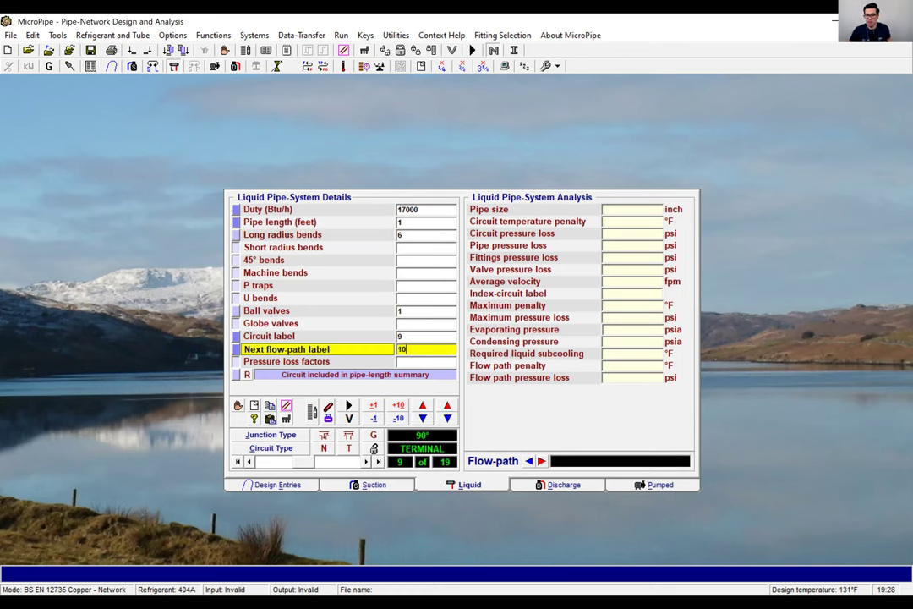
# Give network circuit 10 a 12-foot pipe length, circuit label 10 and next flow-path label 12
pyautogui.click(366, 462)
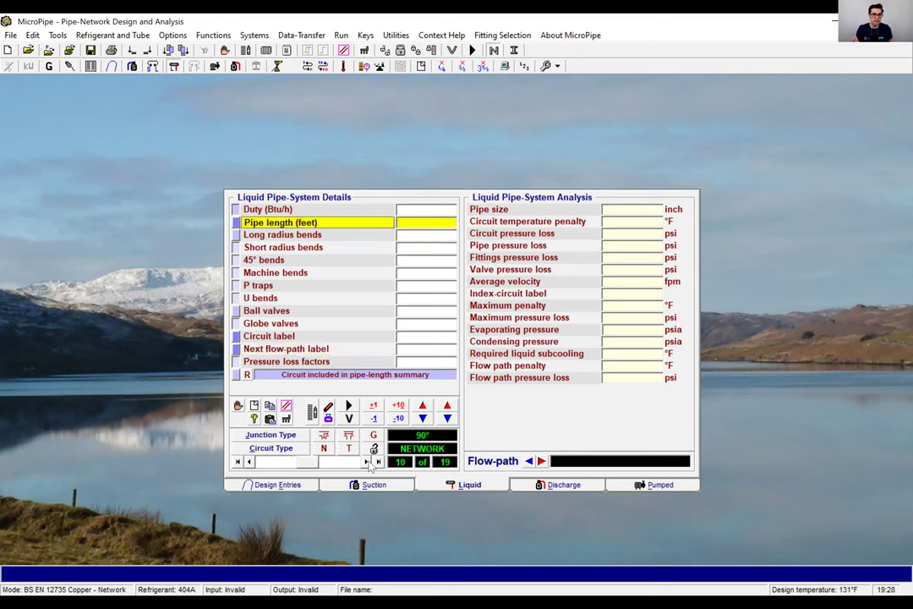
pyautogui.write('12')
pyautogui.press('Return')
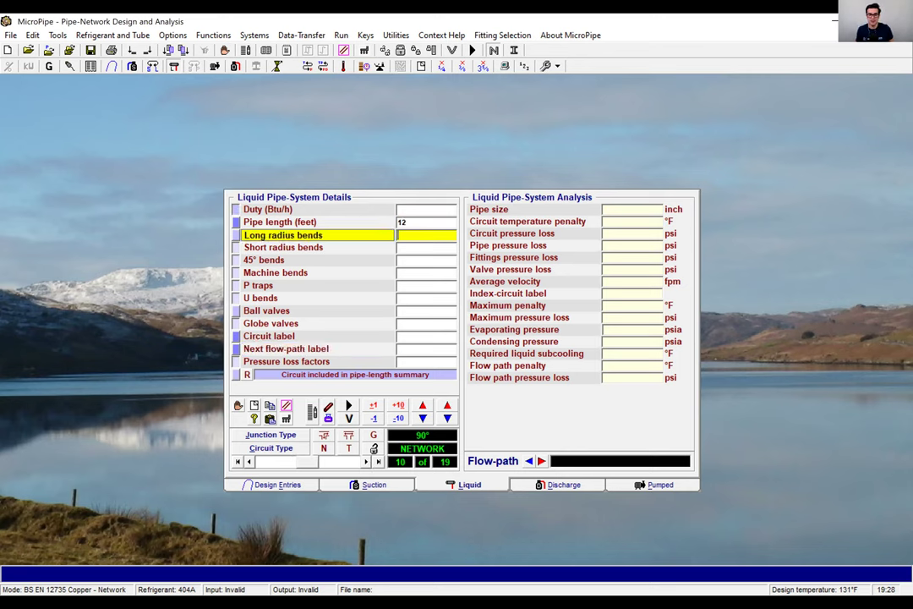
pyautogui.press('Down')
pyautogui.press('Down')
pyautogui.press('Down')
pyautogui.press('Down')
pyautogui.press('Down')
pyautogui.press('Down')
pyautogui.press('Down')
pyautogui.press('Down')
pyautogui.write('10')
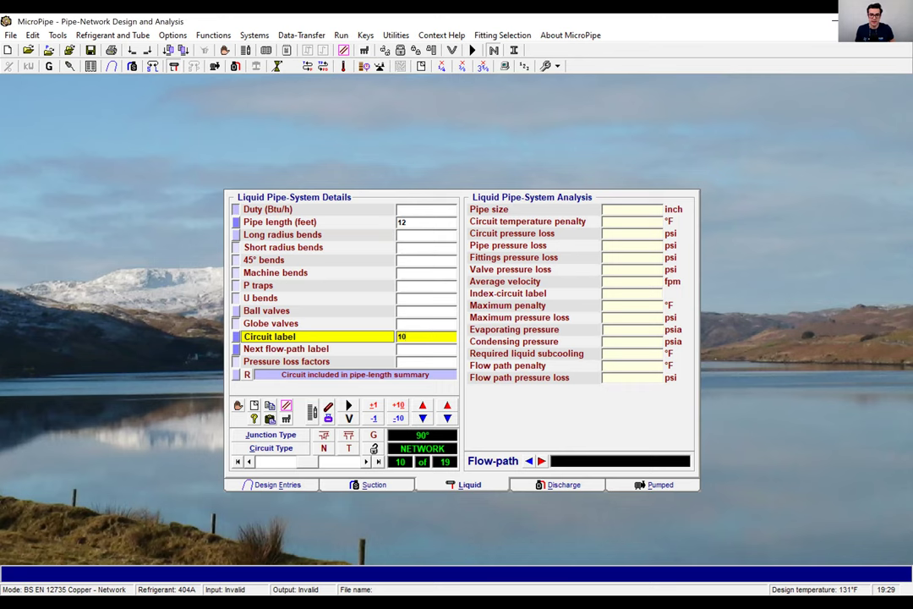
pyautogui.press('Return')
pyautogui.write('12')
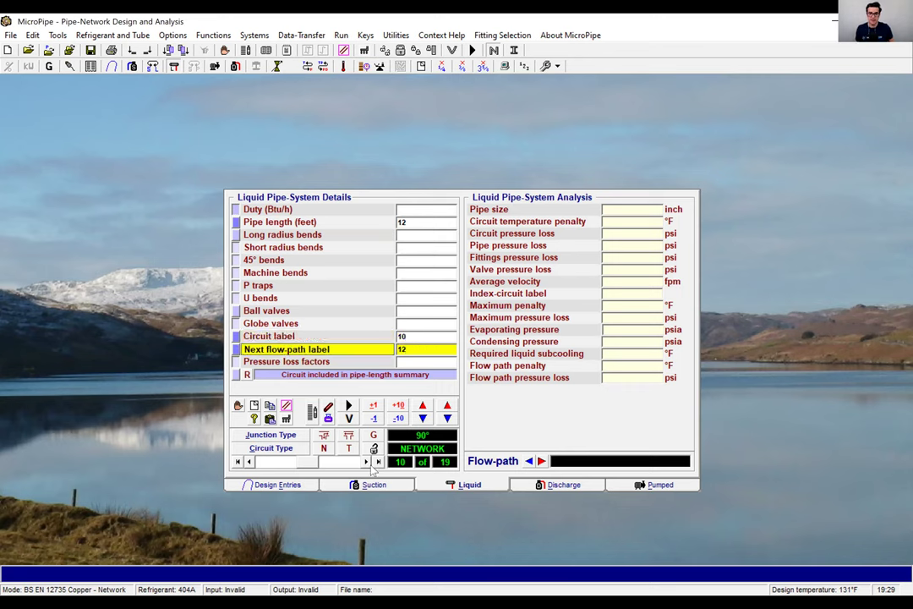
# Give terminal circuit 11 a 17000 Btu/h duty, a 1-foot pipe length and 6 long radius bends
pyautogui.press('Return')
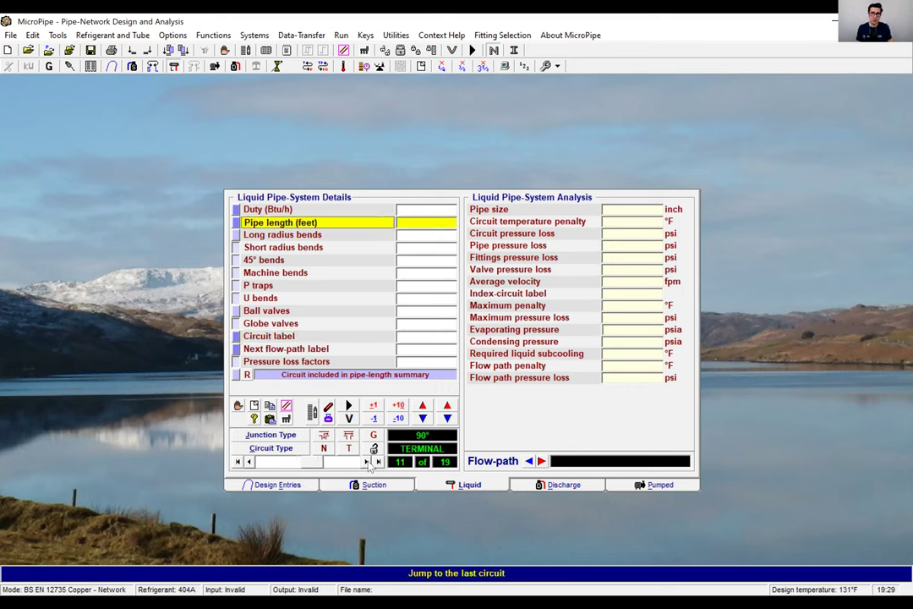
pyautogui.press('Down')
pyautogui.press('Down')
pyautogui.press('Down')
pyautogui.press('Down')
pyautogui.press('Down')
pyautogui.press('Down')
pyautogui.press('Down')
pyautogui.press('Down')
pyautogui.press('Down')
pyautogui.press('Down')
pyautogui.press('Down')
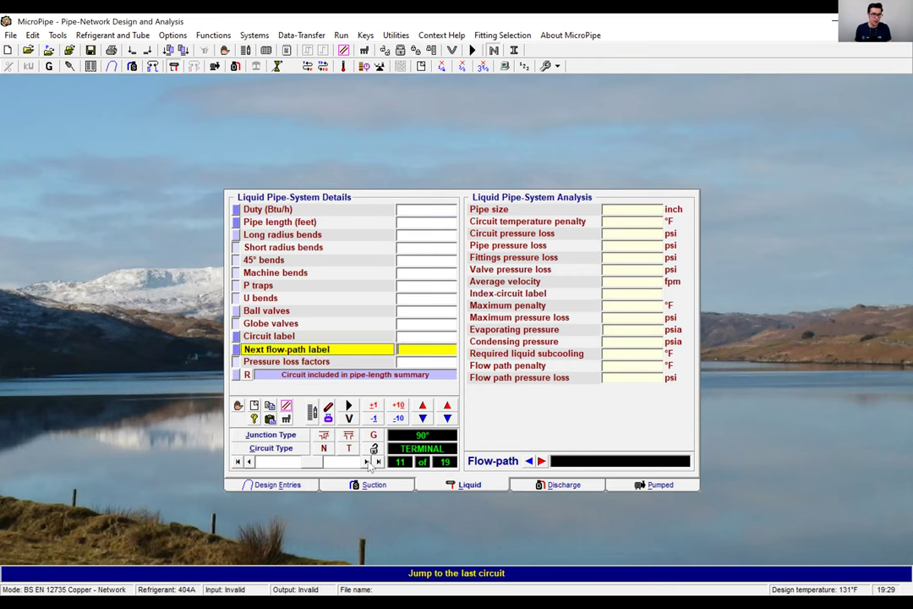
pyautogui.write('17000')
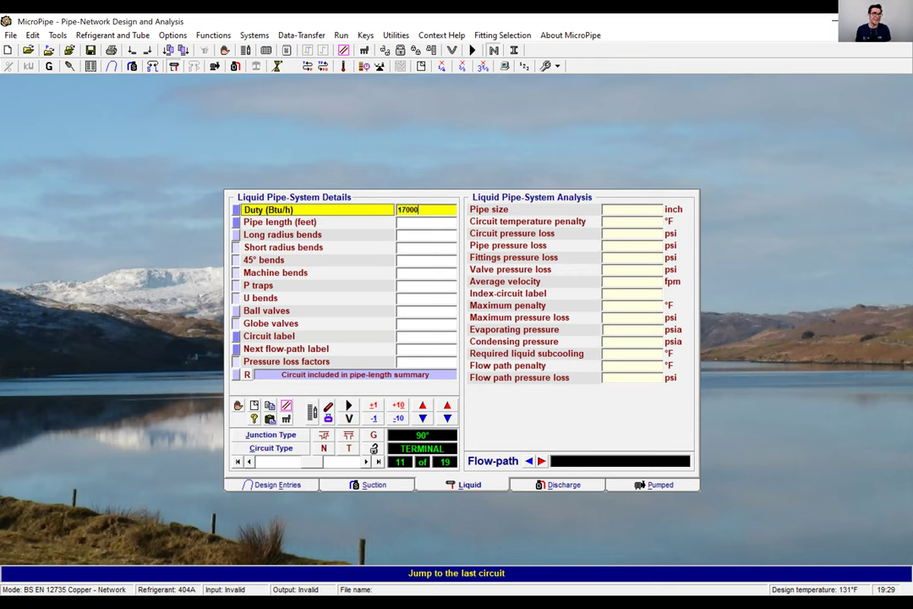
pyautogui.press('Return')
pyautogui.write('1')
pyautogui.press('Return')
pyautogui.write('6')
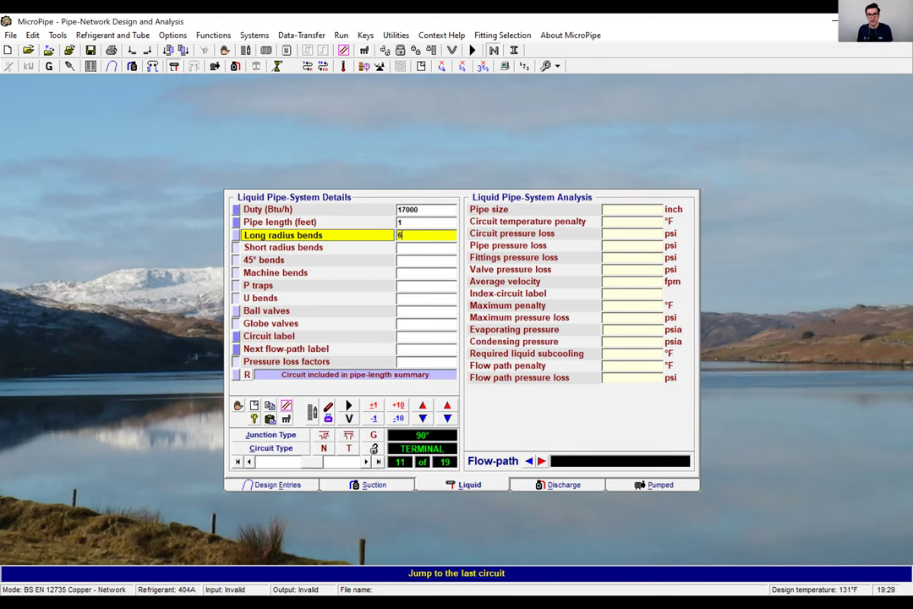
# Complete terminal circuit 11 with 1 ball valve, circuit label 11 and next flow-path label 12
pyautogui.press('Return')
pyautogui.press('Down')
pyautogui.press('Down')
pyautogui.press('Down')
pyautogui.press('Down')
pyautogui.press('Down')
pyautogui.write('1')
pyautogui.press('Return')
pyautogui.press('Down')
pyautogui.write('11')
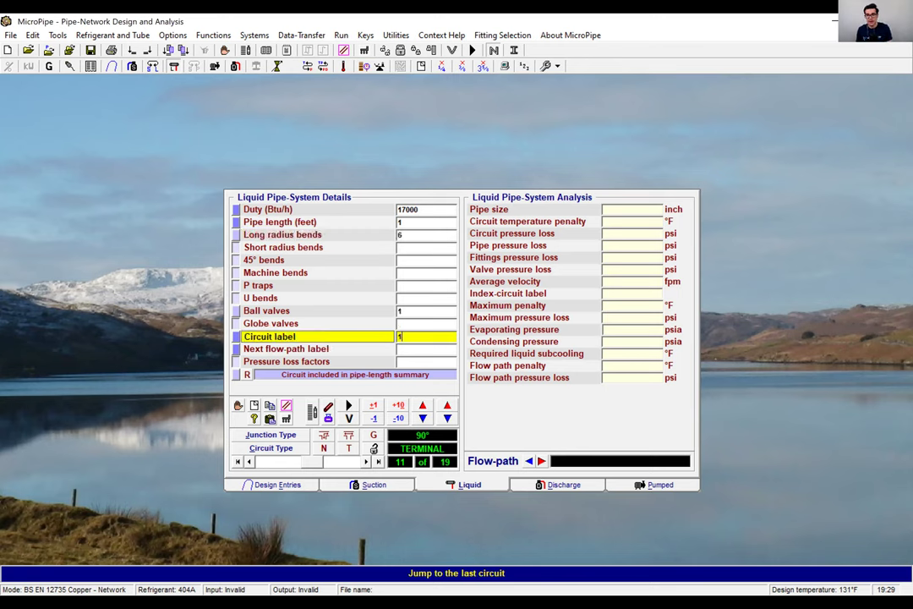
pyautogui.press('Return')
pyautogui.write('12')
# Give network circuit 12 a 35-foot pipe length, 3 long radius bends, 1 ball valve, circuit label 12 and next flow-path label 13
pyautogui.click(364, 462)
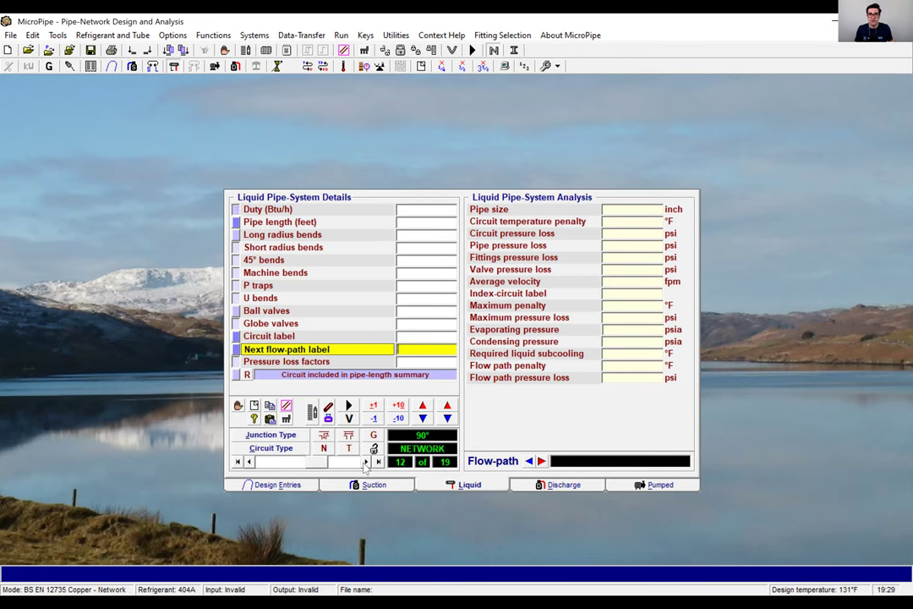
pyautogui.press('Home')
pyautogui.write('35')
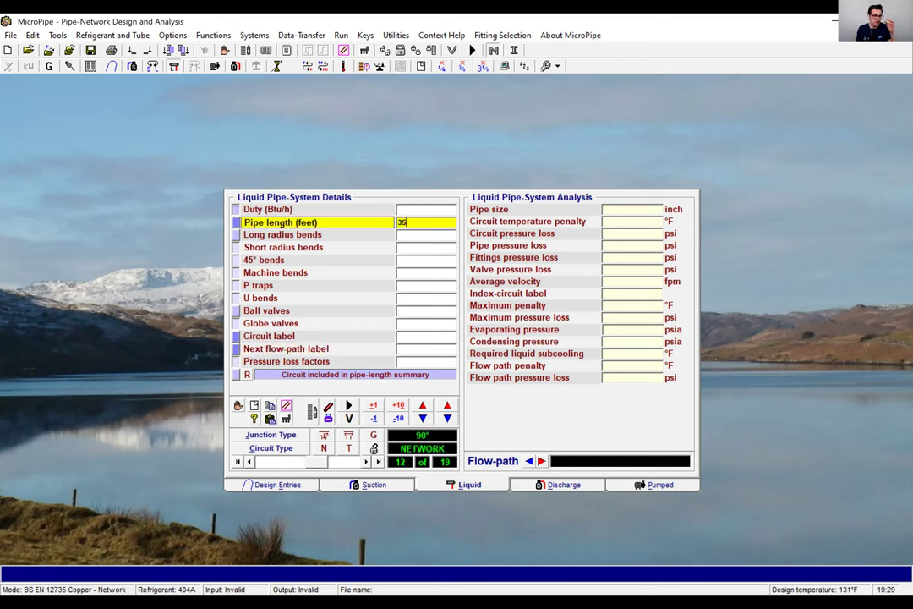
pyautogui.press('Return')
pyautogui.write('3')
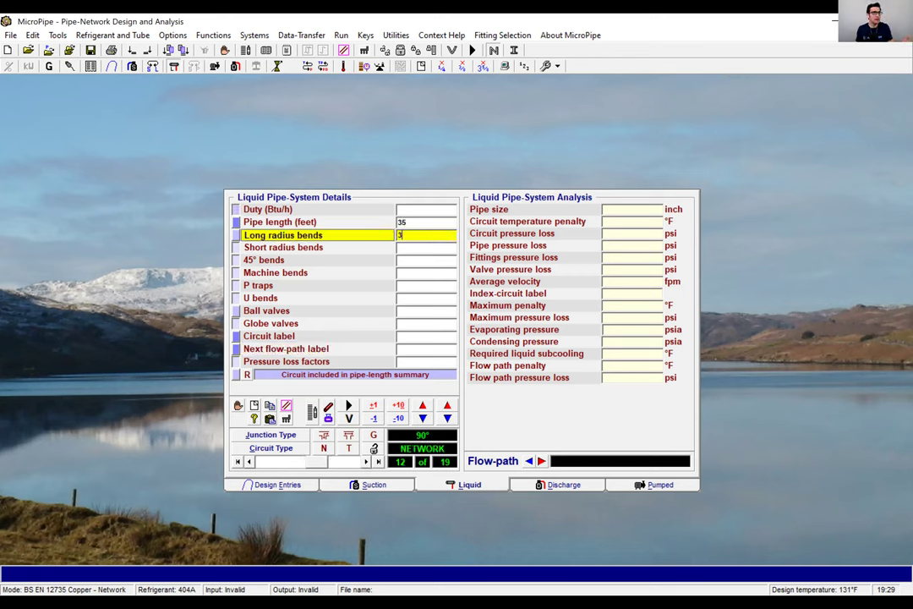
pyautogui.press('Return')
pyautogui.write('12')
pyautogui.press('Return')
pyautogui.write('12')
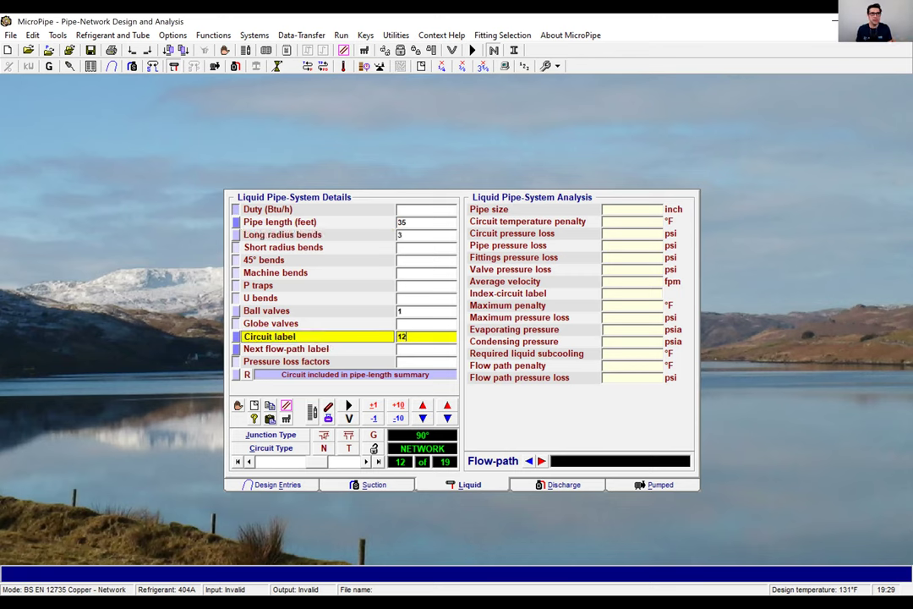
pyautogui.press('Return')
pyautogui.write('13')
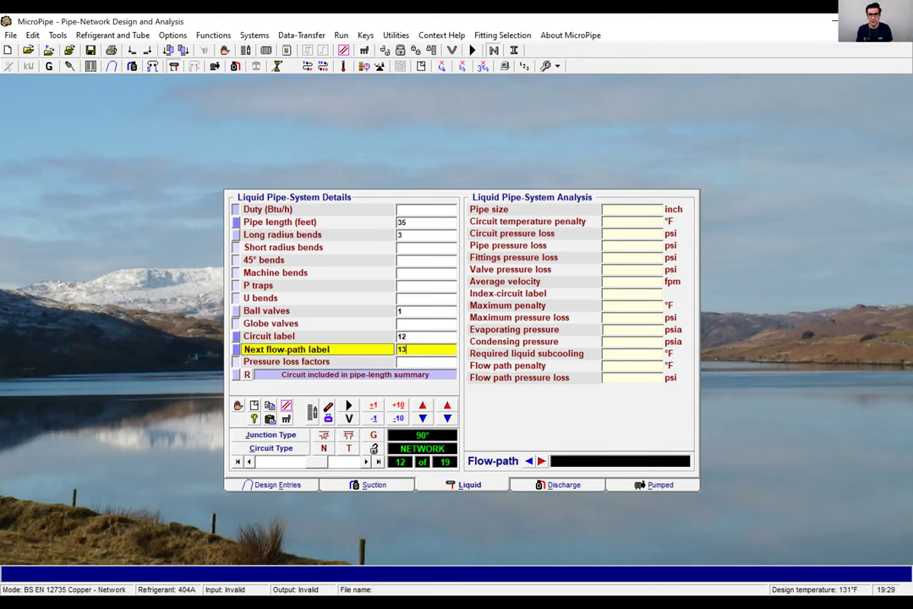
# Give network circuit 13 a 12-foot pipe length, circuit label 13 and next flow-path label 19
pyautogui.click(366, 462)
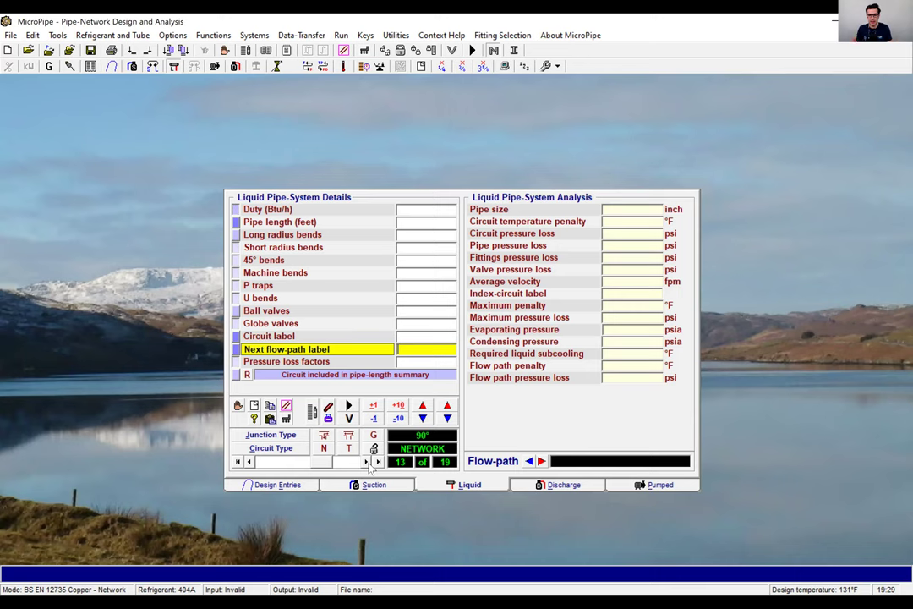
pyautogui.press('Return')
pyautogui.write('12')
pyautogui.press('Return')
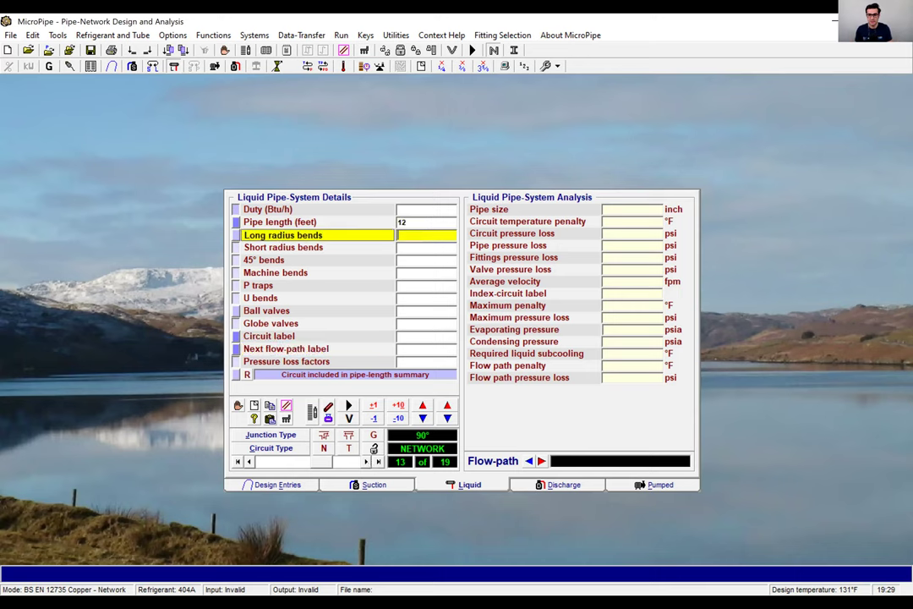
pyautogui.click(427, 336)
pyautogui.write('13')
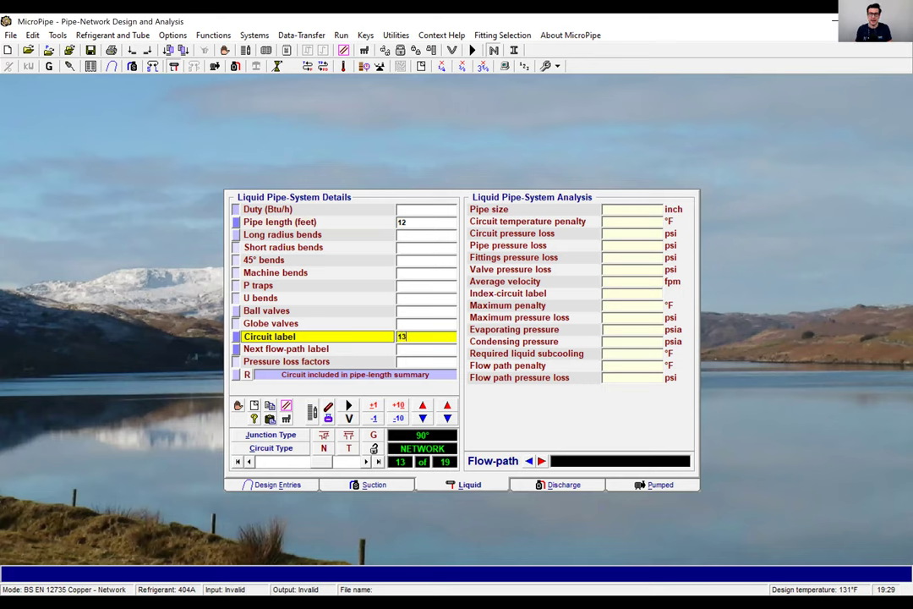
pyautogui.press('Return')
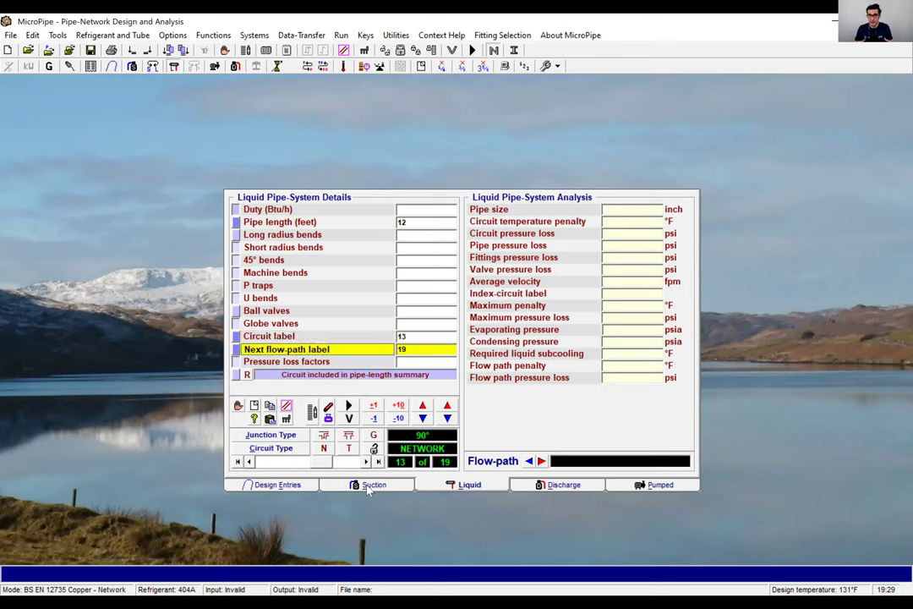
# Give terminal circuit 14 a 10250 Btu/h duty, 12-foot length, 6 long radius bends, 1 ball valve, circuit label 14 and next flow-path label 16
pyautogui.click(365, 461)
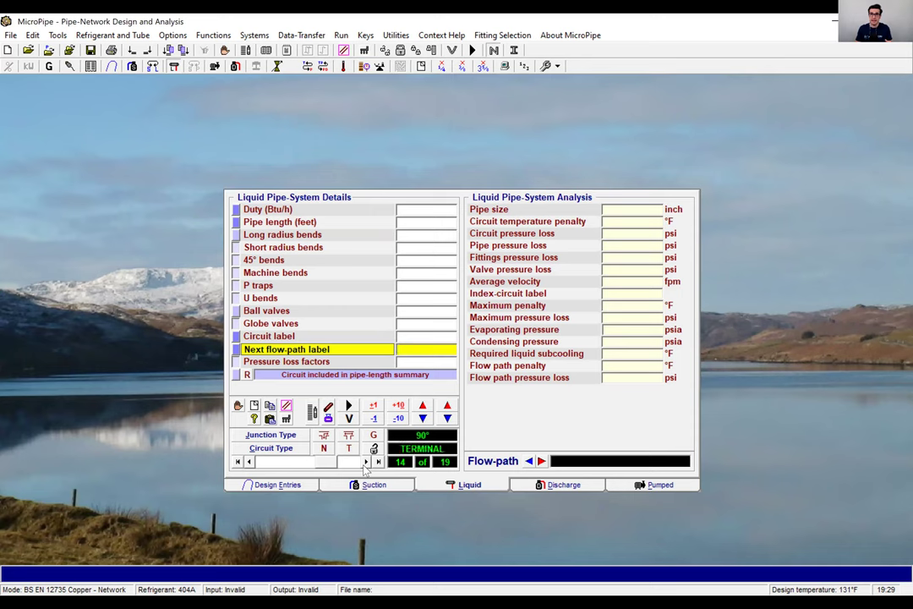
pyautogui.press('Return')
pyautogui.write('1')
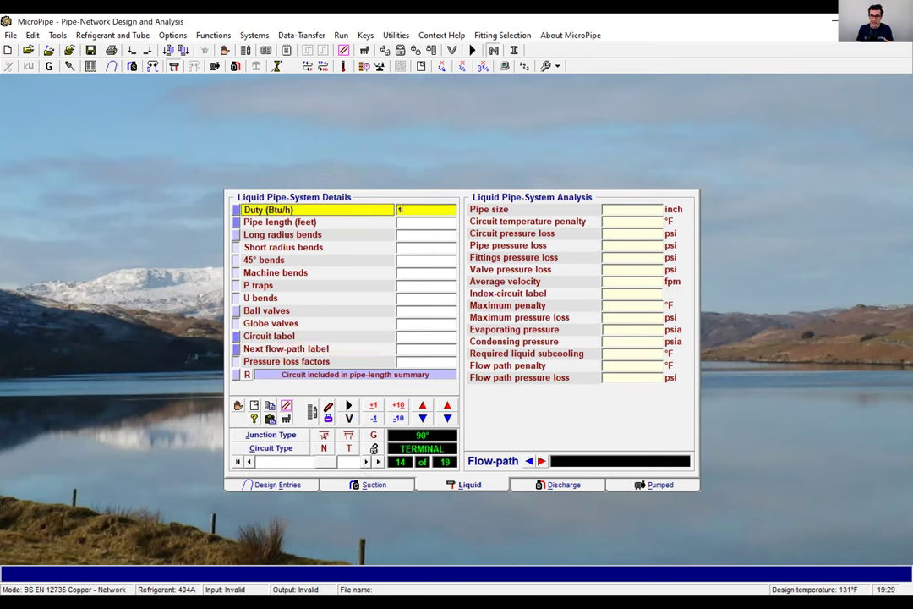
pyautogui.write('0259')
pyautogui.press('Return')
pyautogui.write('12')
pyautogui.press('Return')
pyautogui.write('6')
pyautogui.press('Return')
pyautogui.write('1')
pyautogui.press('Return')
pyautogui.write('14')
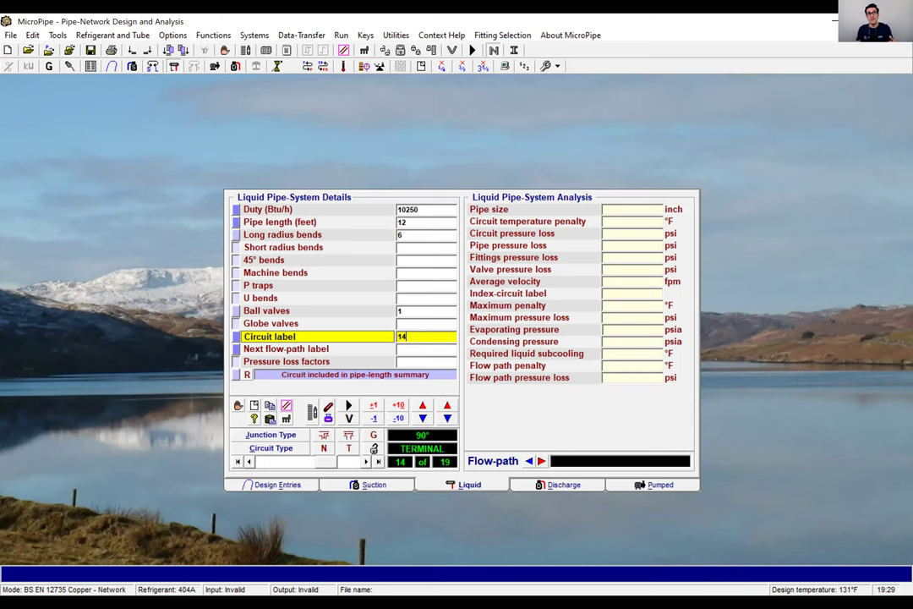
pyautogui.press('Return')
pyautogui.write('16')
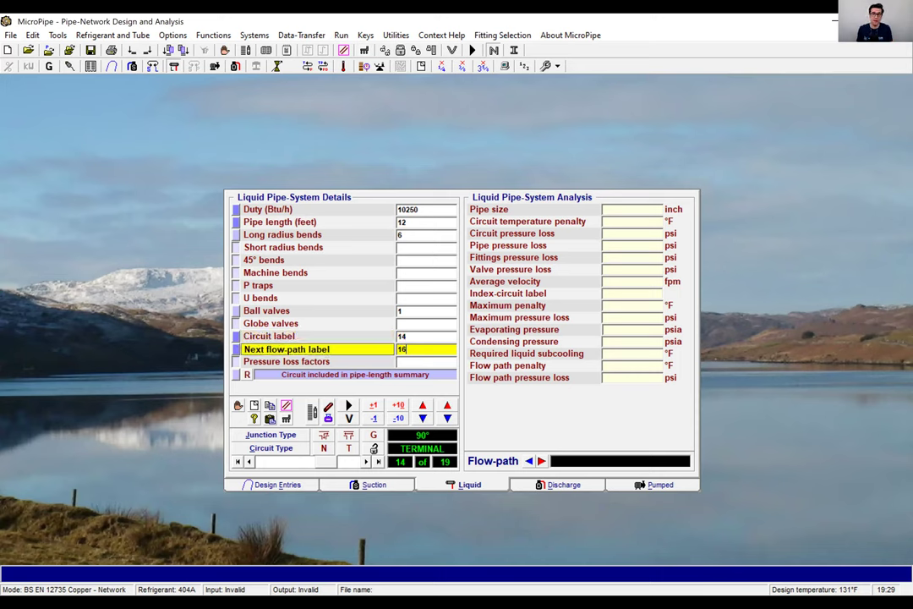
# Give terminal circuit 15 a 10250 Btu/h duty, 1-foot length, 6 long radius bends, 1 ball valve, circuit label 15 and next flow-path label 16
pyautogui.click(367, 463)
pyautogui.write('10250')
pyautogui.press('Return')
pyautogui.write('1')
pyautogui.press('Return')
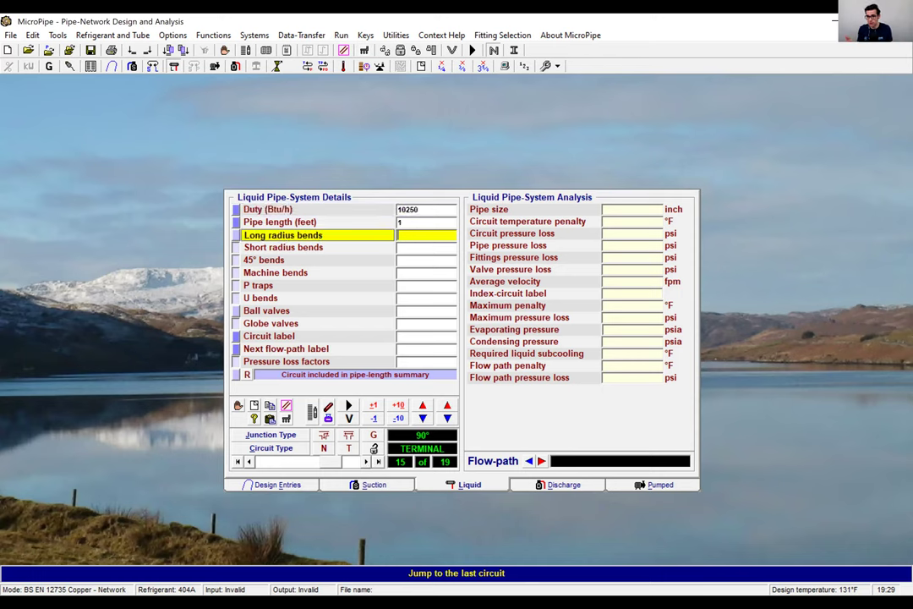
pyautogui.write('6')
pyautogui.press('Return')
pyautogui.write('1')
pyautogui.press('Return')
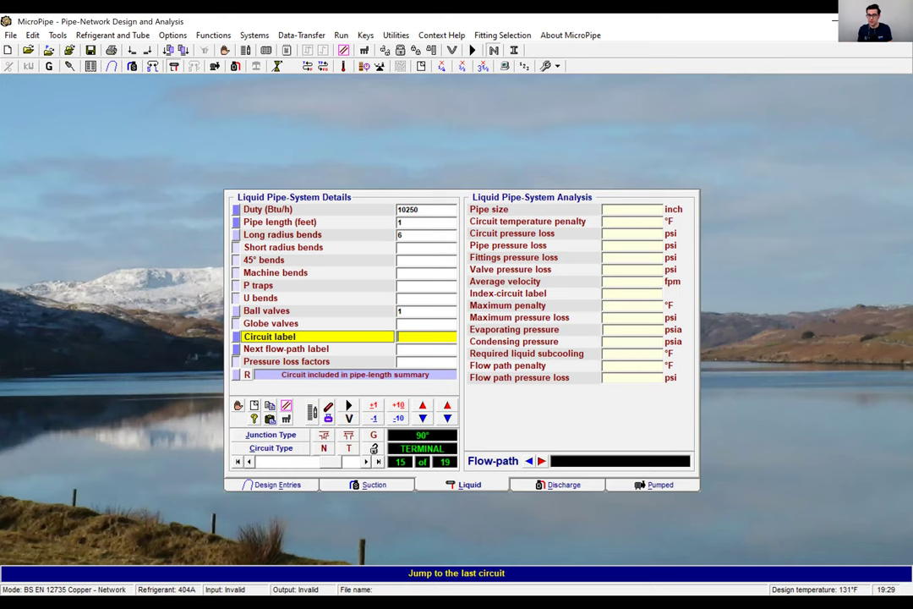
pyautogui.write('15')
pyautogui.press('Return')
pyautogui.write('16')
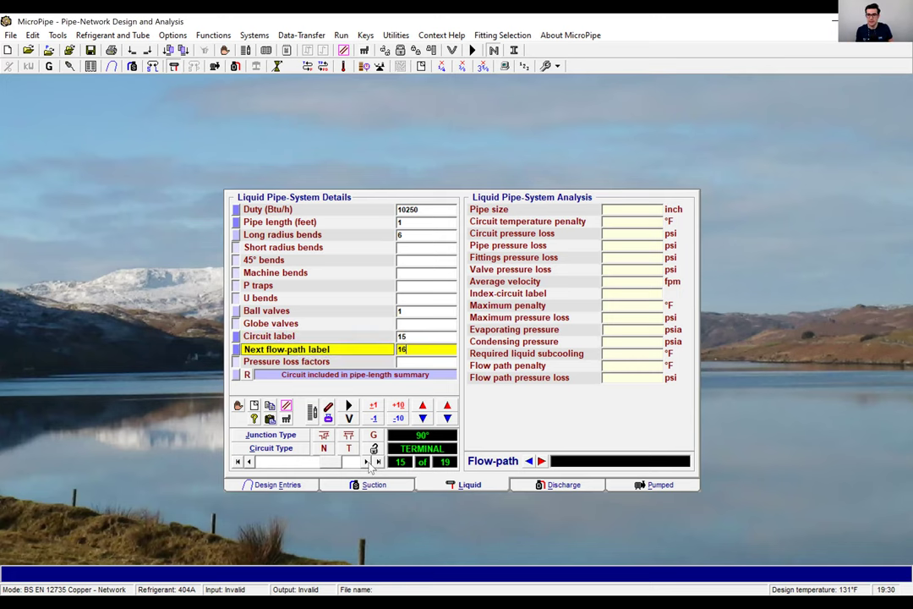
# Give network circuit 16 a 2-foot pipe length, circuit label 16 and next flow-path label 17
pyautogui.press('Return')
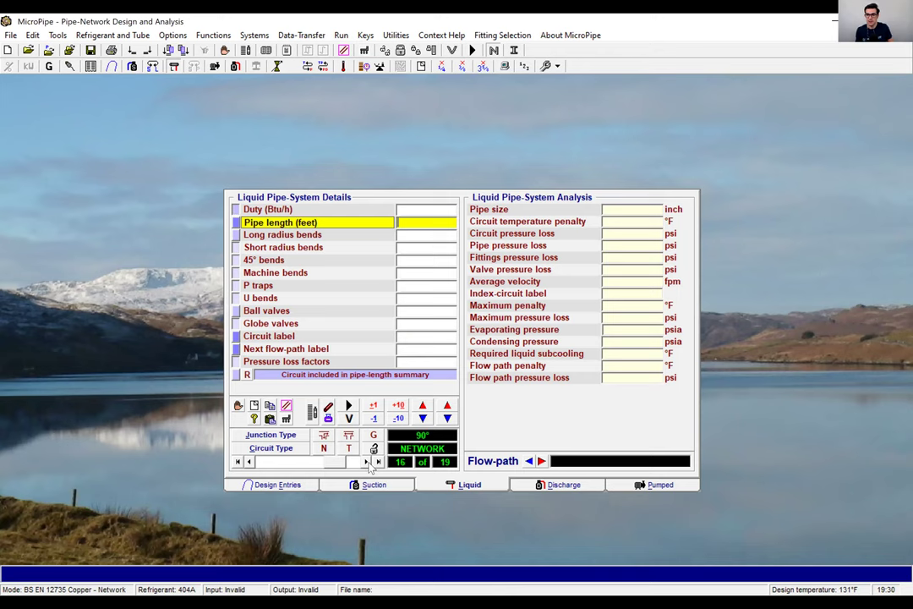
pyautogui.write('2')
pyautogui.press('Return')
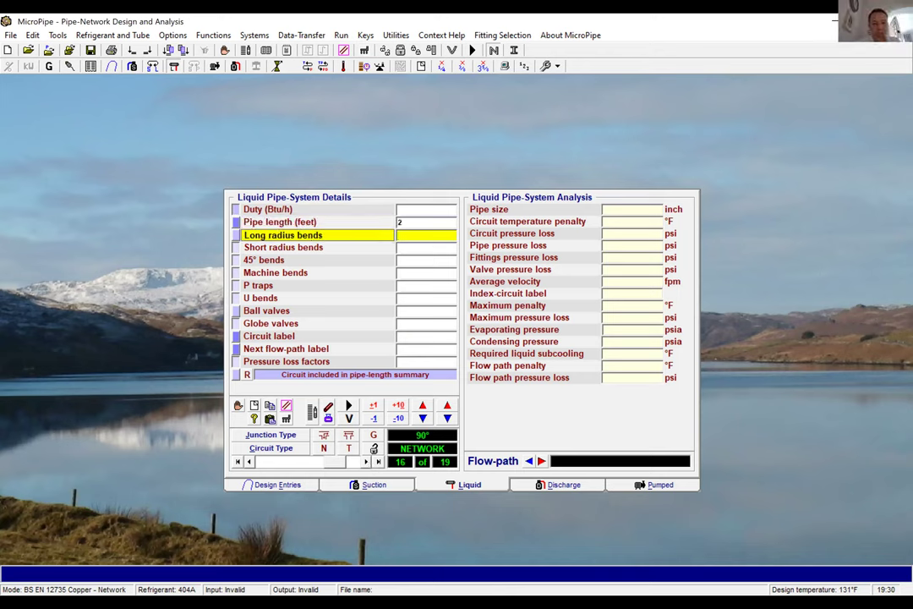
pyautogui.click(270, 336)
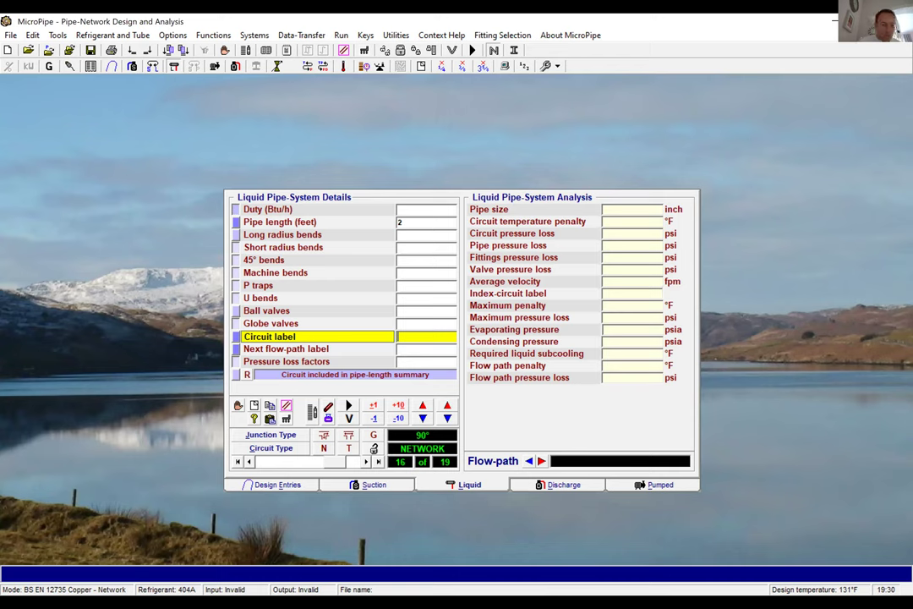
pyautogui.write('16')
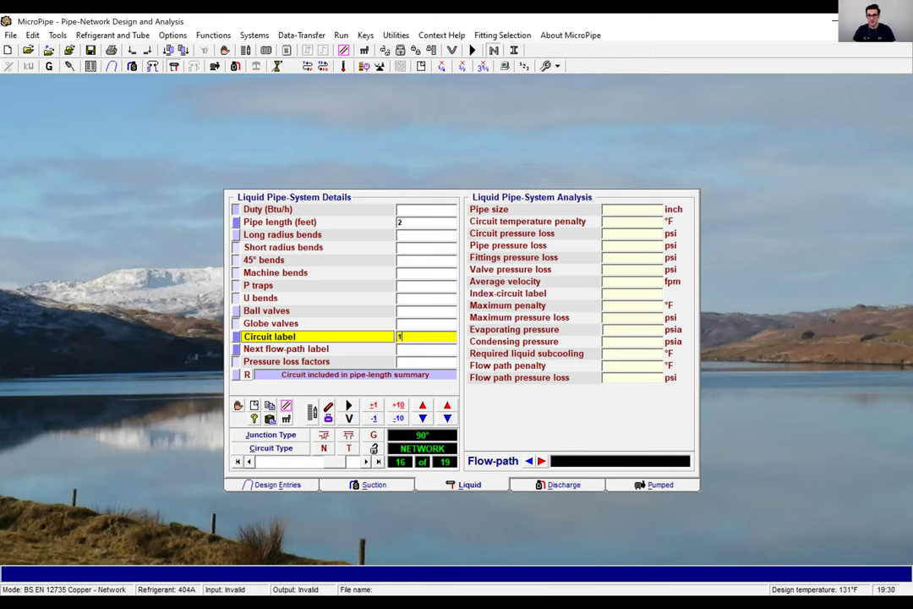
pyautogui.press('Return')
pyautogui.write('17')
# Give network circuit 17 a 100-foot pipe length, 4 long radius bends, 1 ball valve, circuit label 17 and next flow-path label 18
pyautogui.press('Return')
pyautogui.write('10')
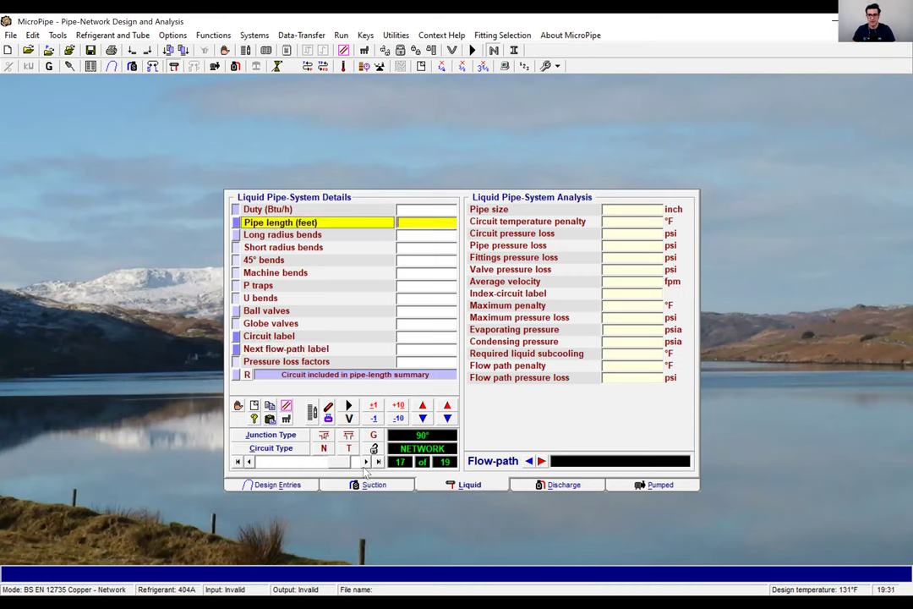
pyautogui.write('0')
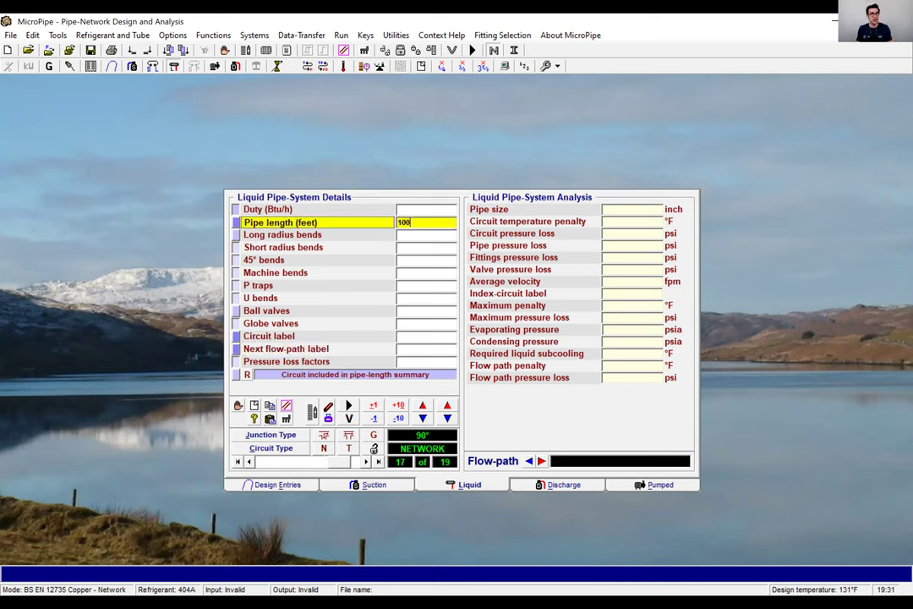
pyautogui.click(425, 310)
pyautogui.write('1')
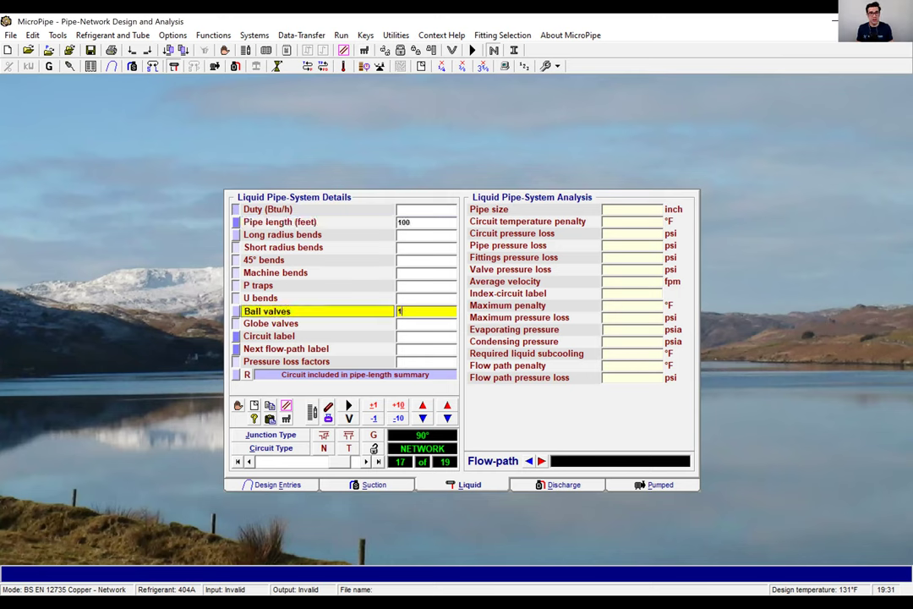
pyautogui.click(425, 221)
pyautogui.click(425, 234)
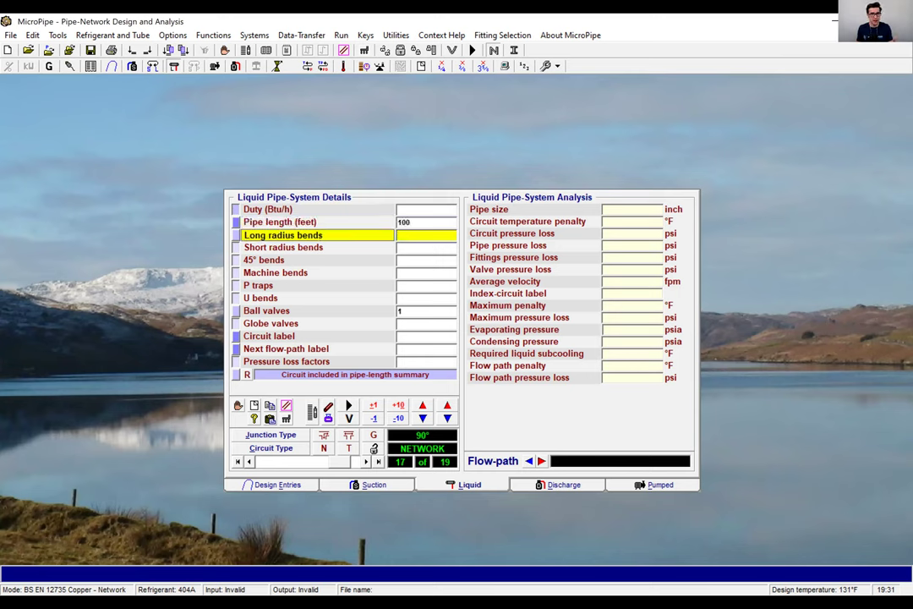
pyautogui.write('4')
pyautogui.click(425, 335)
pyautogui.write('17')
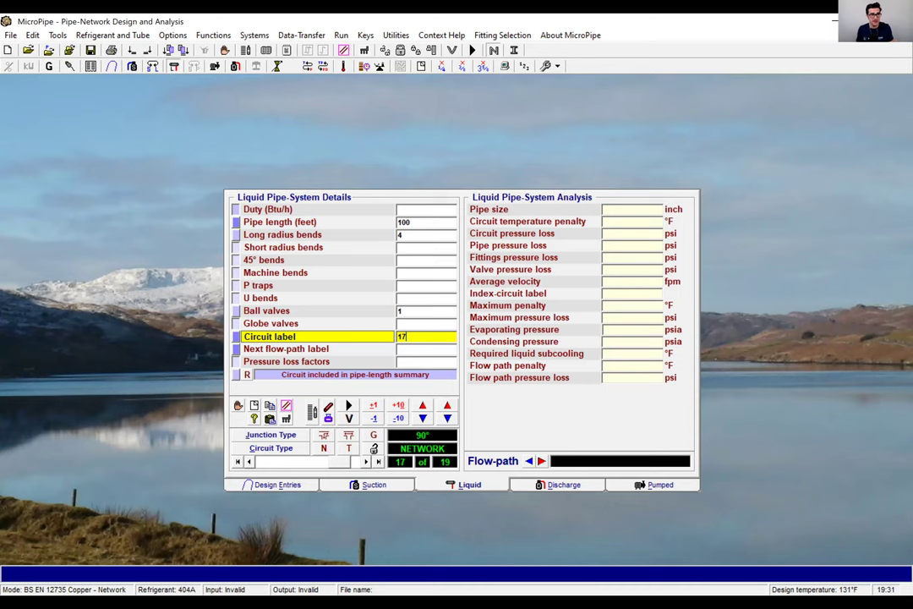
pyautogui.press('Return')
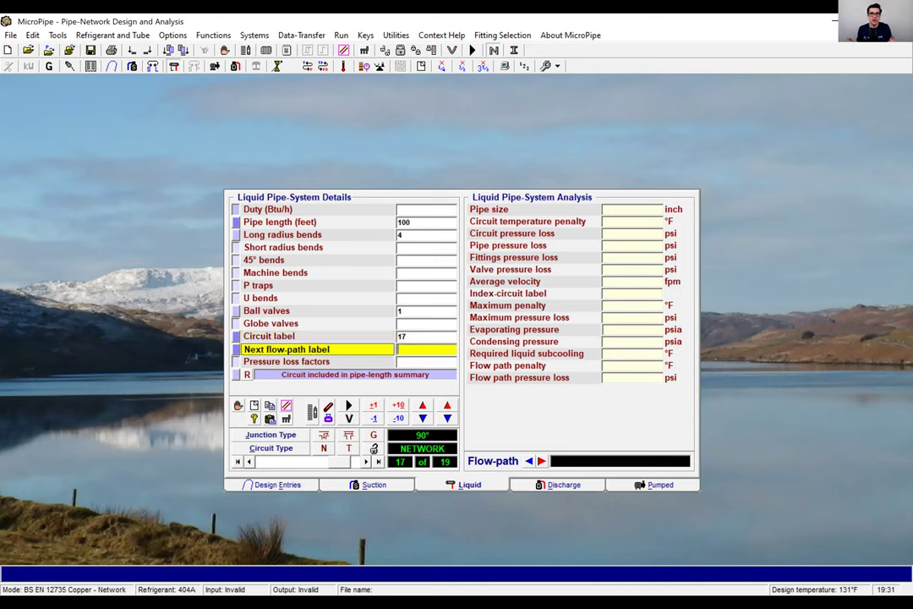
pyautogui.write('18')
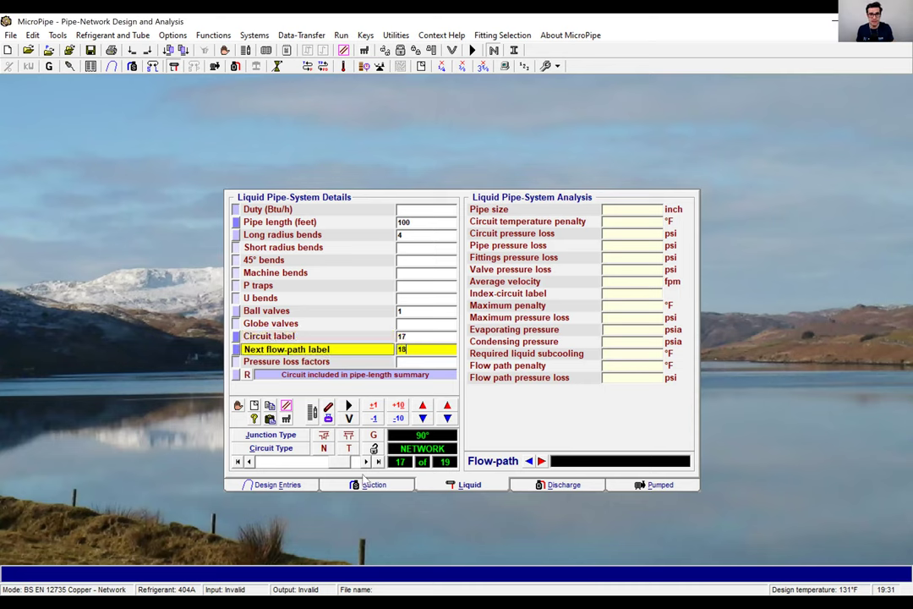
# Give network circuit 18 a 1-foot pipe length, circuit label 18 and next flow-path label 19
pyautogui.press('Return')
pyautogui.write('1')
pyautogui.press('Return')
pyautogui.press('Return')
pyautogui.press('Return')
pyautogui.press('Return')
pyautogui.press('Return')
pyautogui.press('Return')
pyautogui.press('Return')
pyautogui.press('Return')
pyautogui.press('Return')
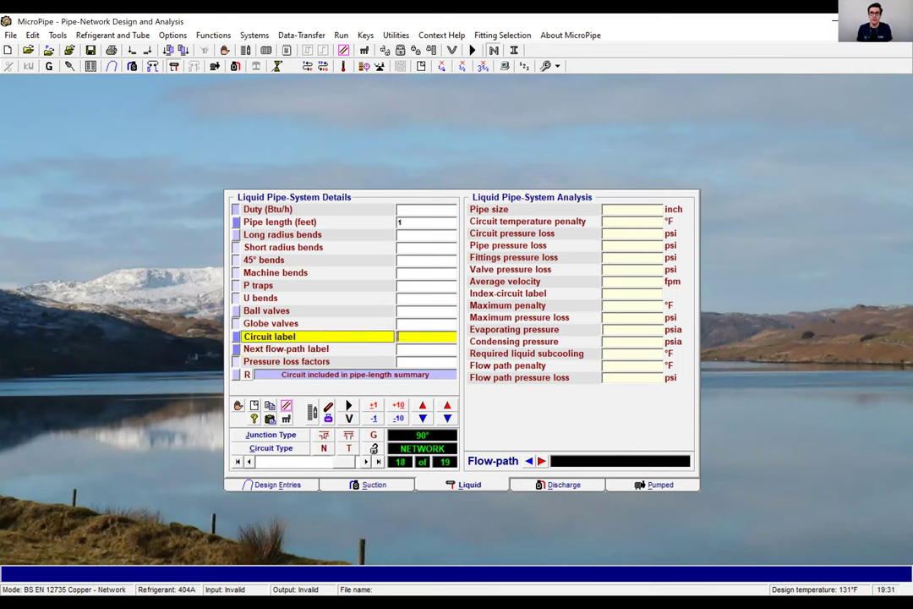
pyautogui.write('18')
pyautogui.press('Return')
pyautogui.write('19')
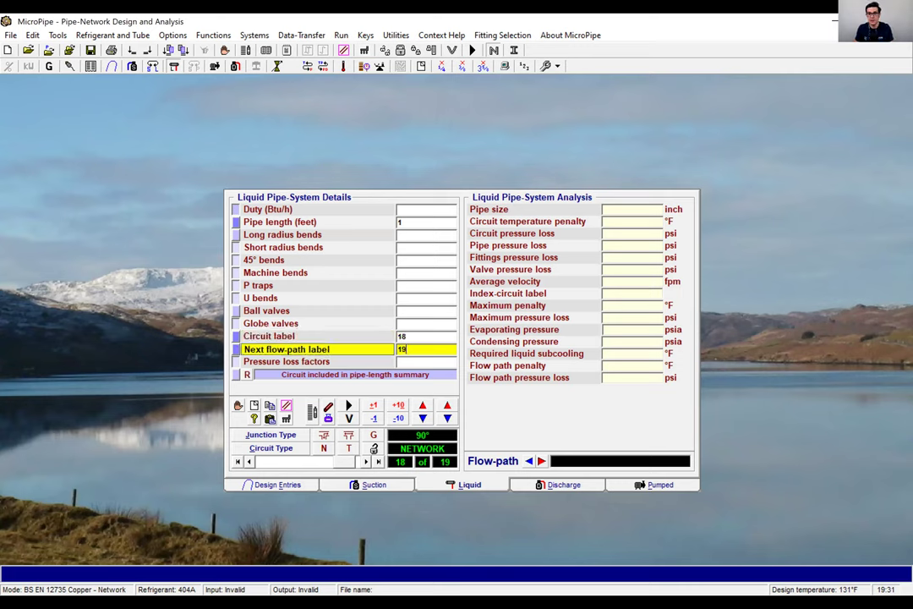
# Give end circuit 19 a 30-foot pipe length, 1 long radius bend and circuit label 19, and run the pipe-sizing analysis
pyautogui.click(366, 461)
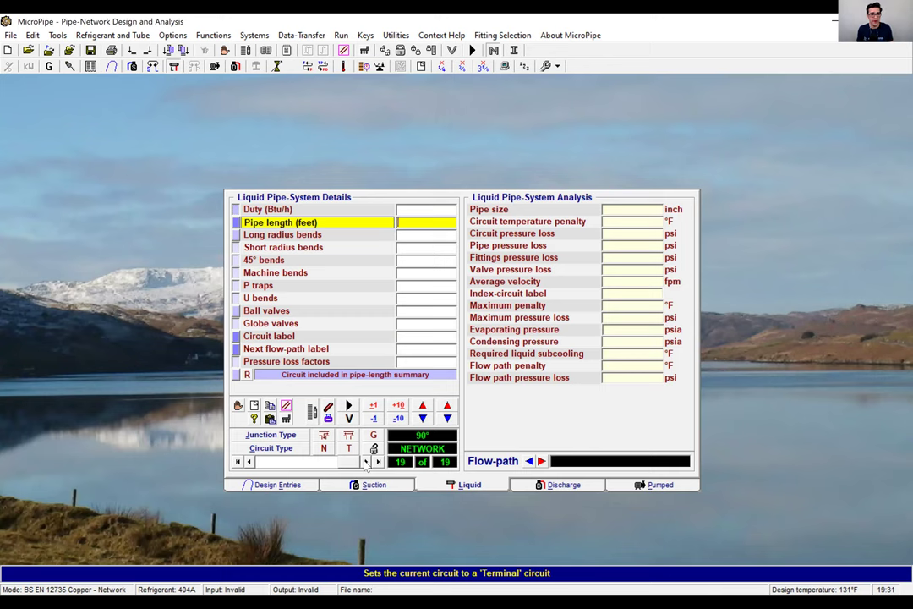
pyautogui.write('30')
pyautogui.press('Return')
pyautogui.write('1')
pyautogui.press('Return')
pyautogui.press('Return')
pyautogui.press('Return')
pyautogui.press('Return')
pyautogui.press('Return')
pyautogui.press('Return')
pyautogui.press('Return')
pyautogui.press('Return')
pyautogui.write('19')
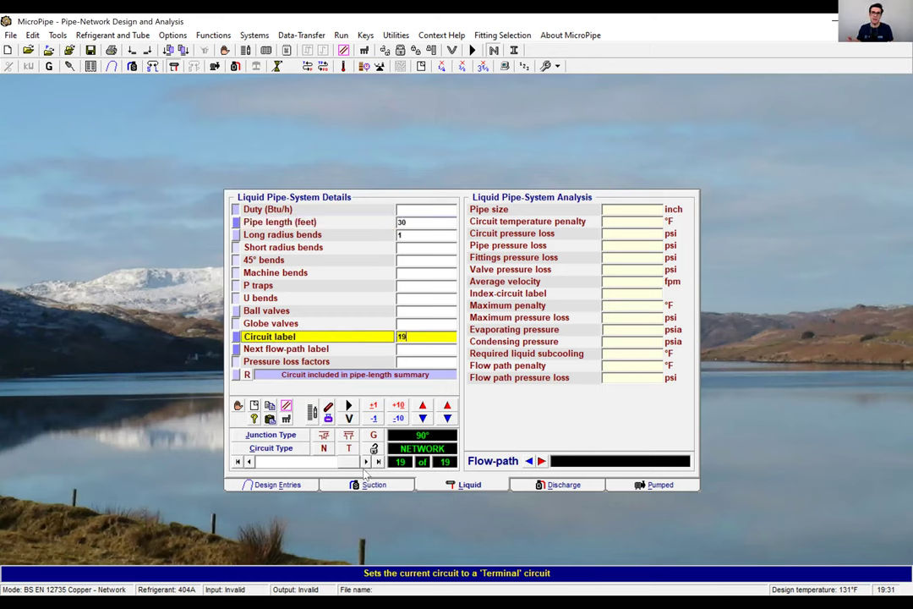
pyautogui.click(349, 406)
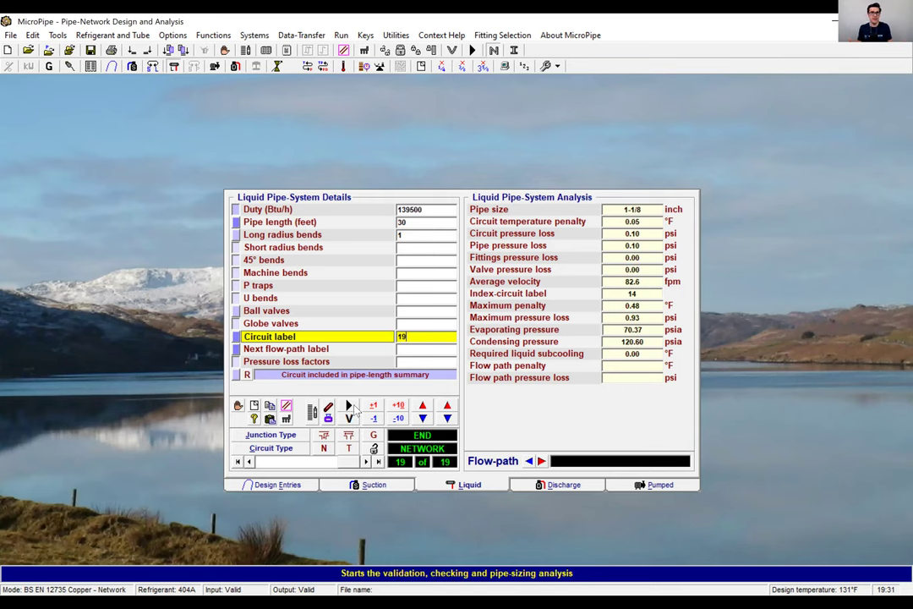
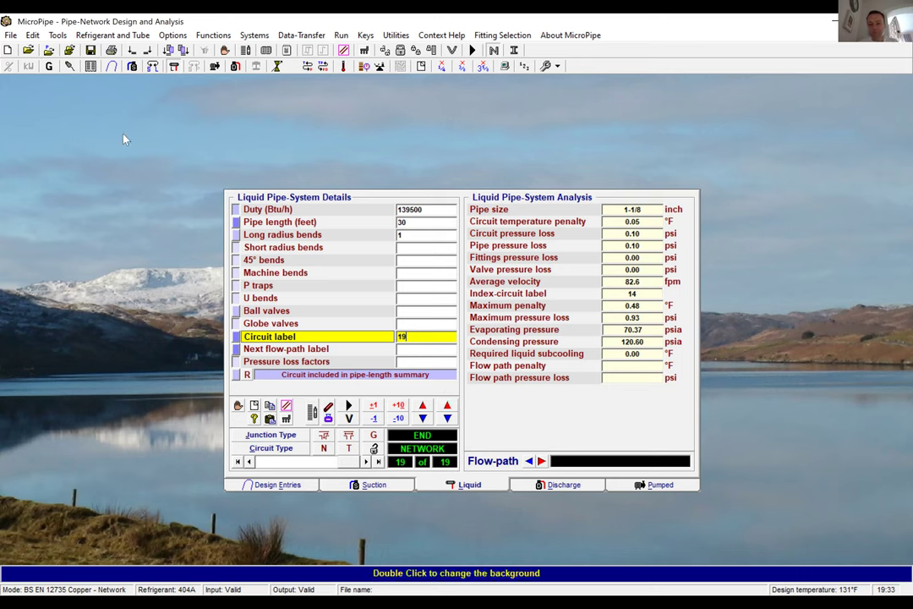
# Save the liquid network as "Liquid - Common Demo 2", accepting the project references Demo 2 and Common Liquid
pyautogui.click(11, 34)
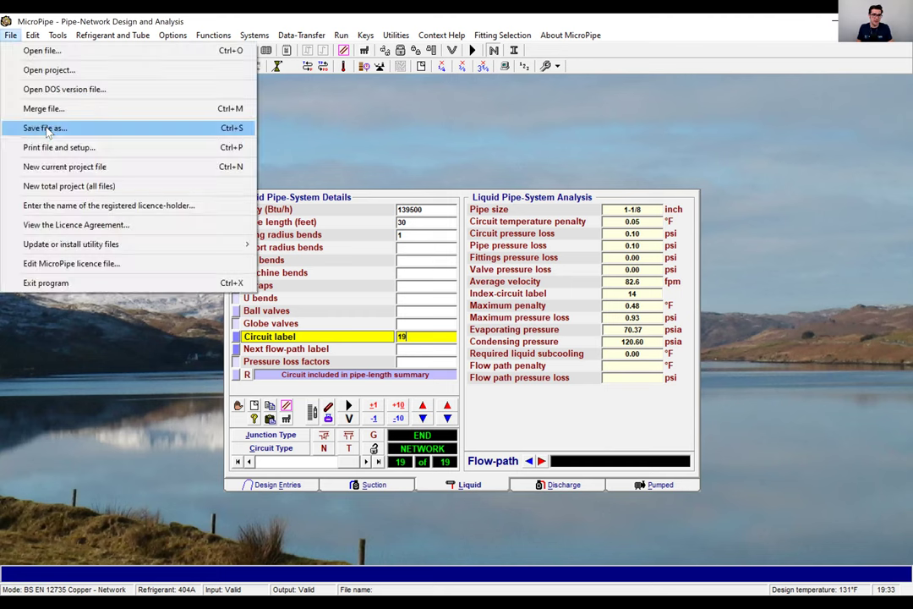
pyautogui.click(46, 128)
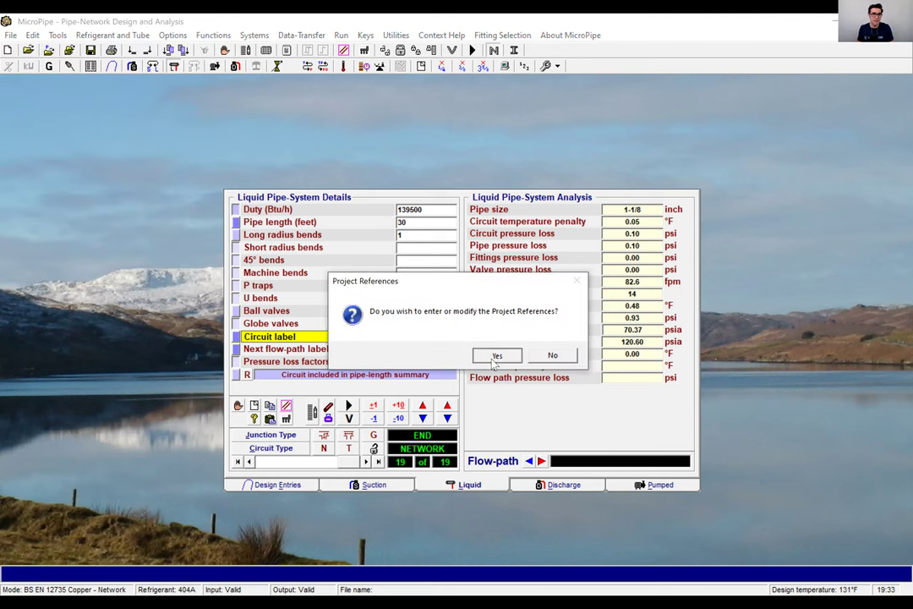
pyautogui.click(496, 356)
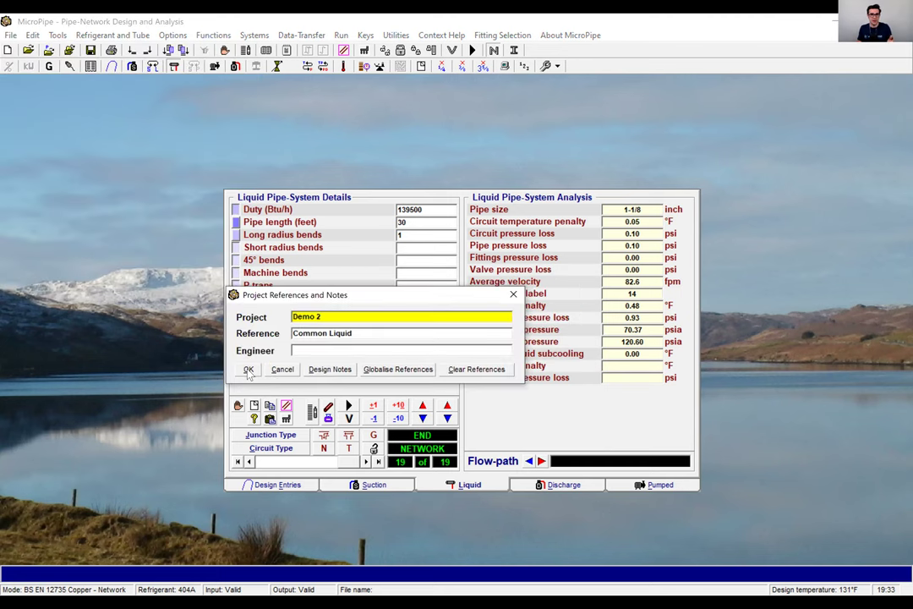
pyautogui.click(248, 372)
pyautogui.write('Li')
pyautogui.press('BackSpace')
pyautogui.press('BackSpace')
pyautogui.write('L')
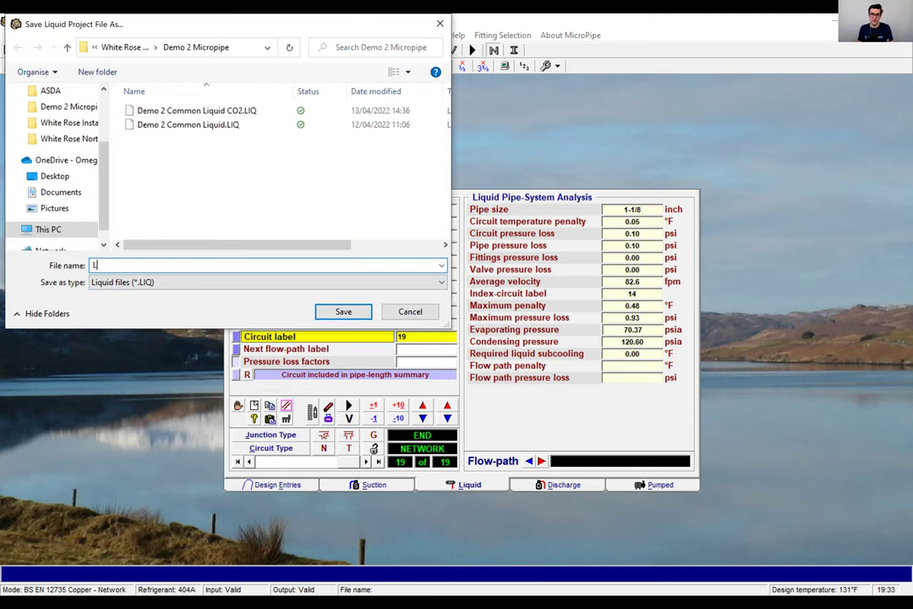
pyautogui.write('iquid - Common ')
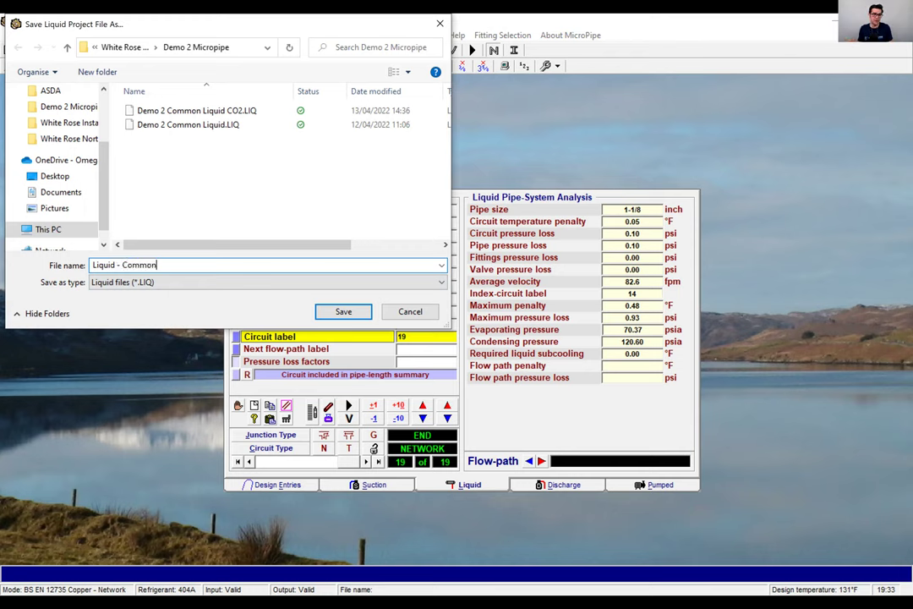
pyautogui.write('Demo2')
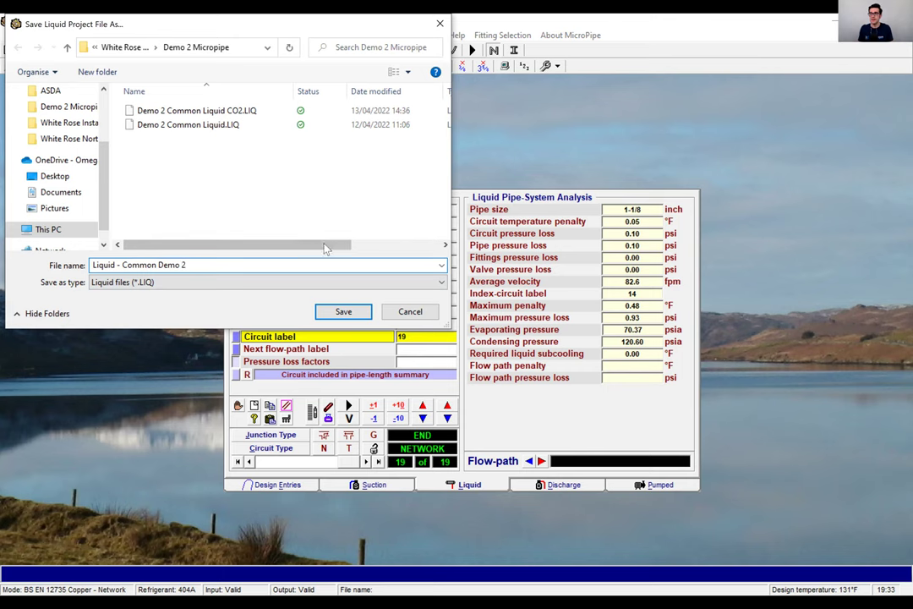
pyautogui.click(345, 307)
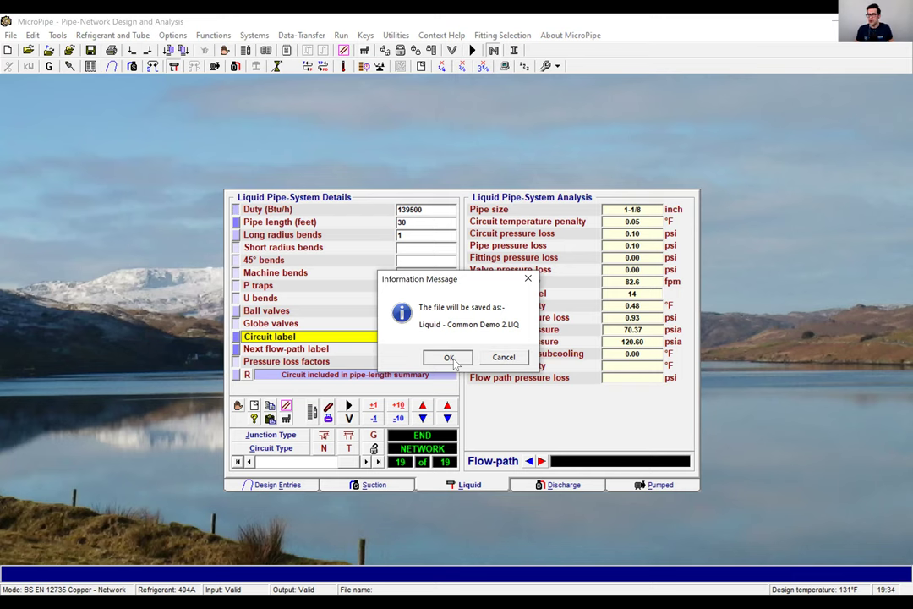
pyautogui.click(449, 358)
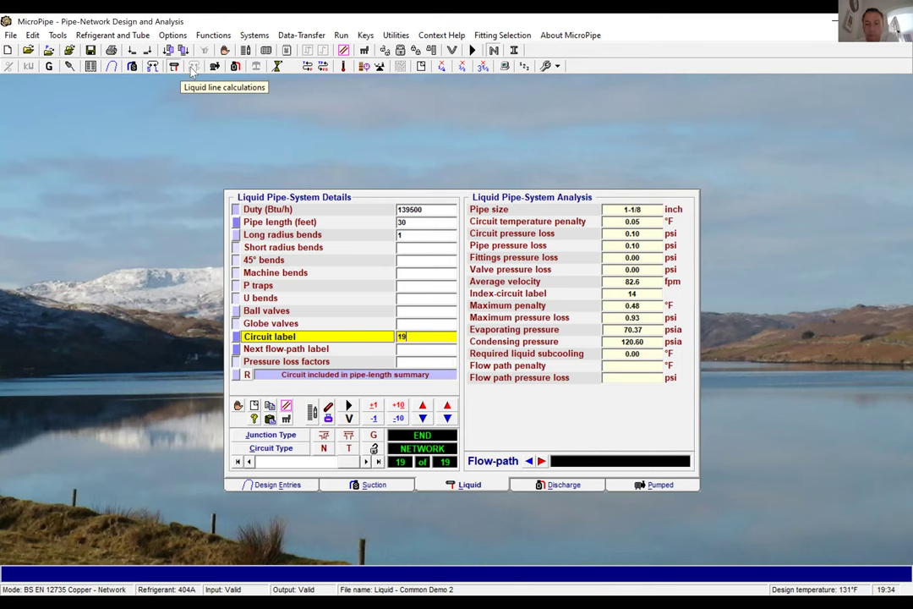
# Fix the calculated pipe sizes of the entire liquid system
pyautogui.click(374, 449)
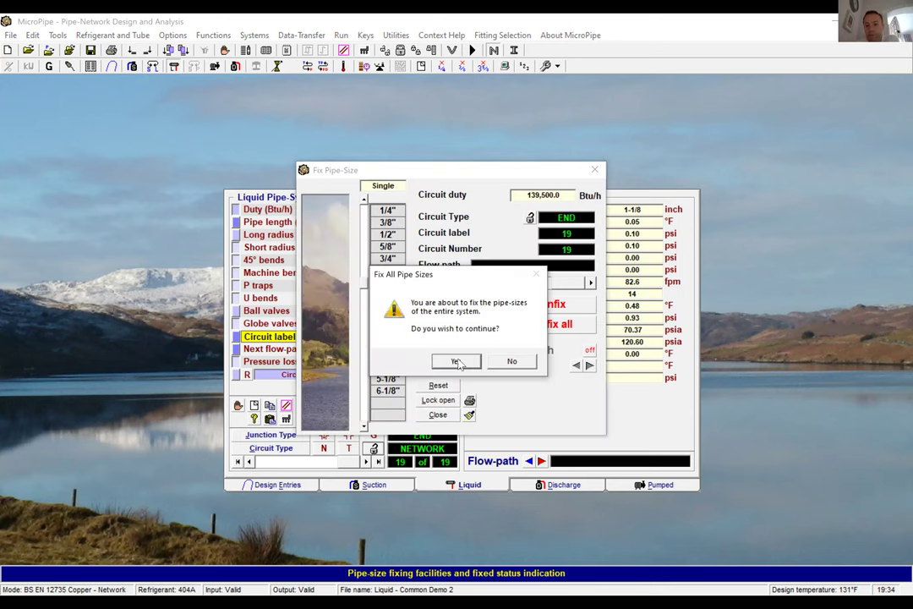
pyautogui.click(456, 362)
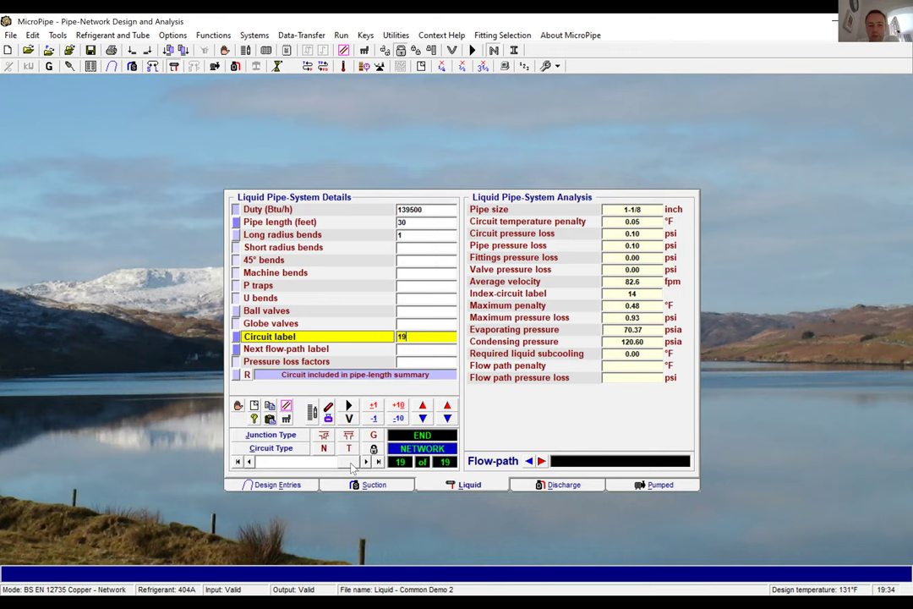
# Fix circuit 1's pipe size at 3/8 inch and rerun the liquid pipe-network analysis
pyautogui.click(238, 462)
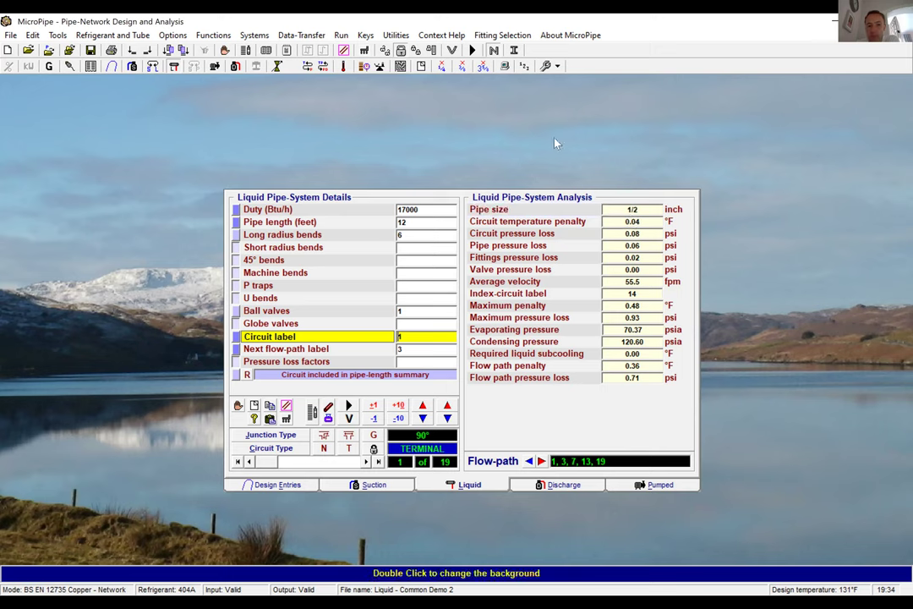
pyautogui.click(386, 50)
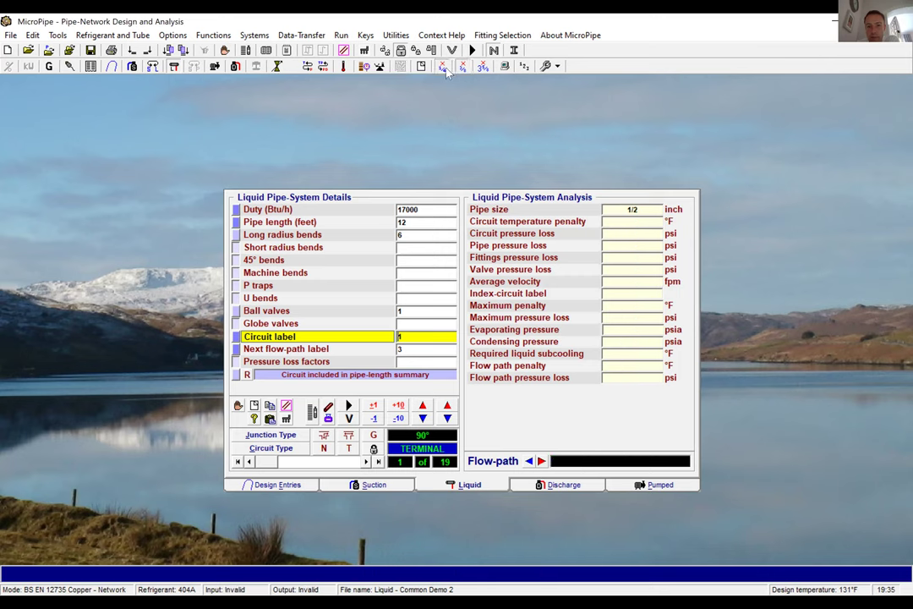
pyautogui.click(374, 448)
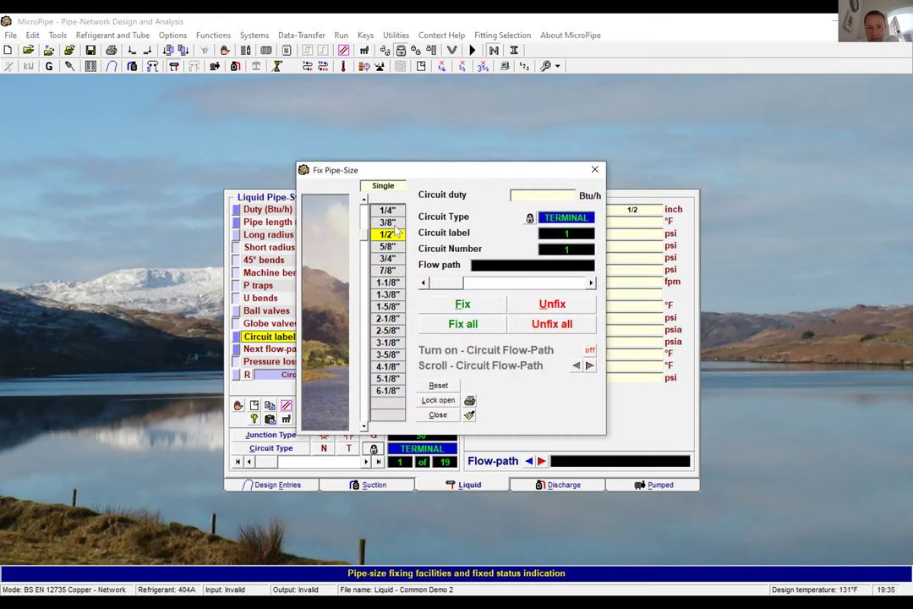
pyautogui.click(443, 305)
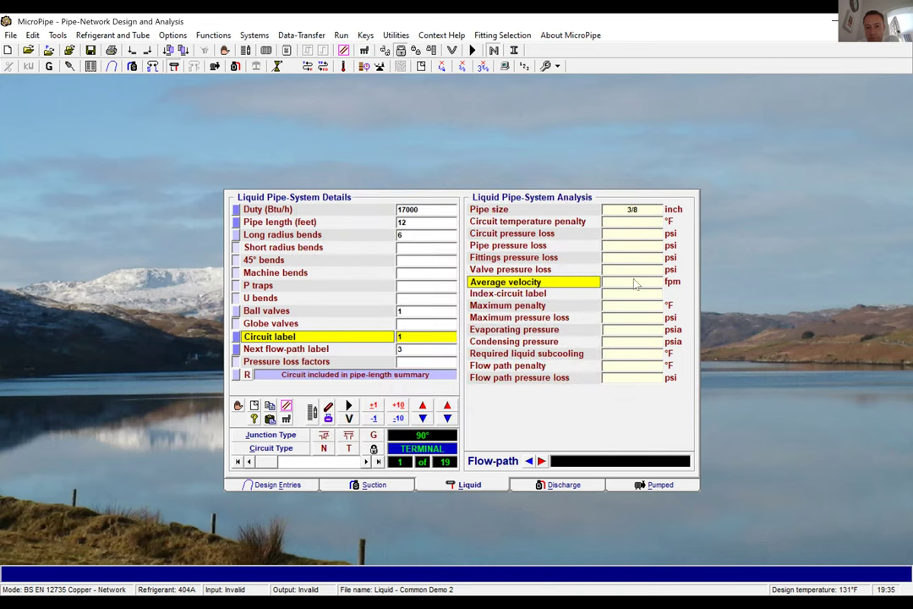
pyautogui.click(349, 407)
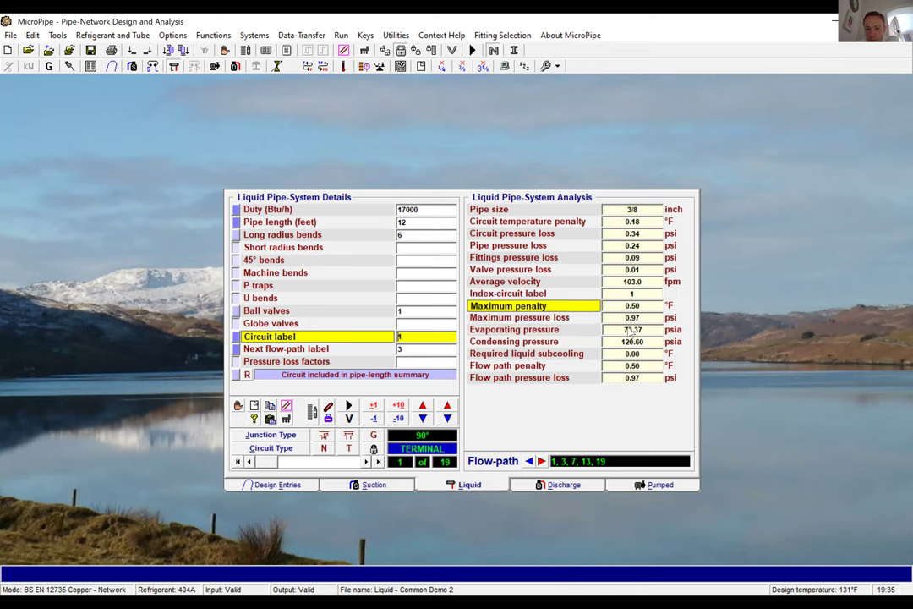
# Fix circuit 2's pipe size at 3/8 inch and rerun the liquid pipe-sizing analysis
pyautogui.click(365, 461)
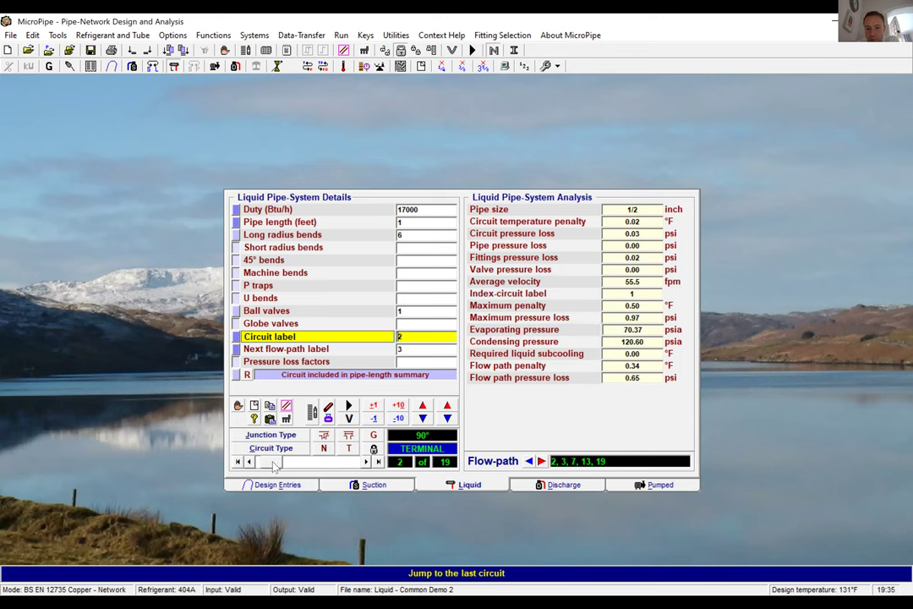
pyautogui.click(377, 462)
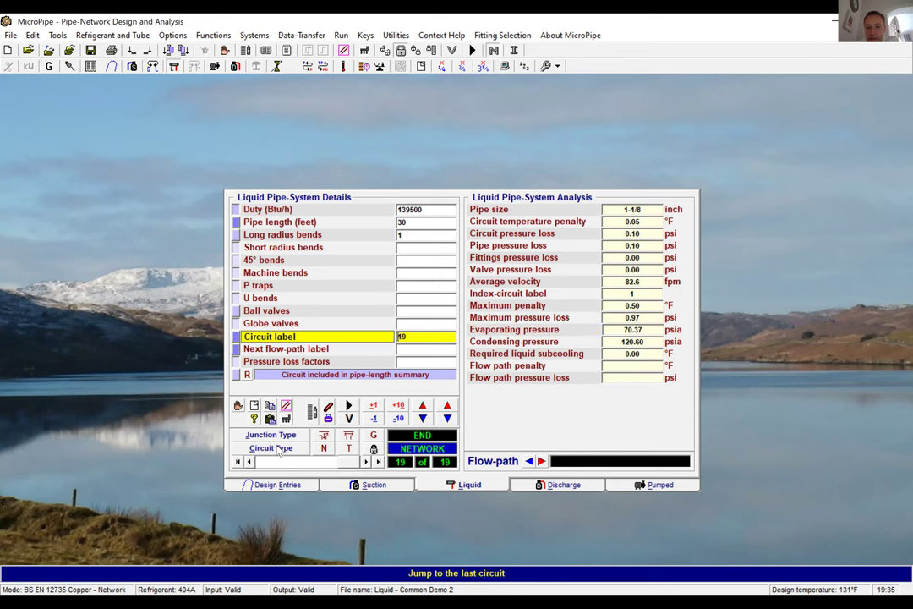
pyautogui.press('Home')
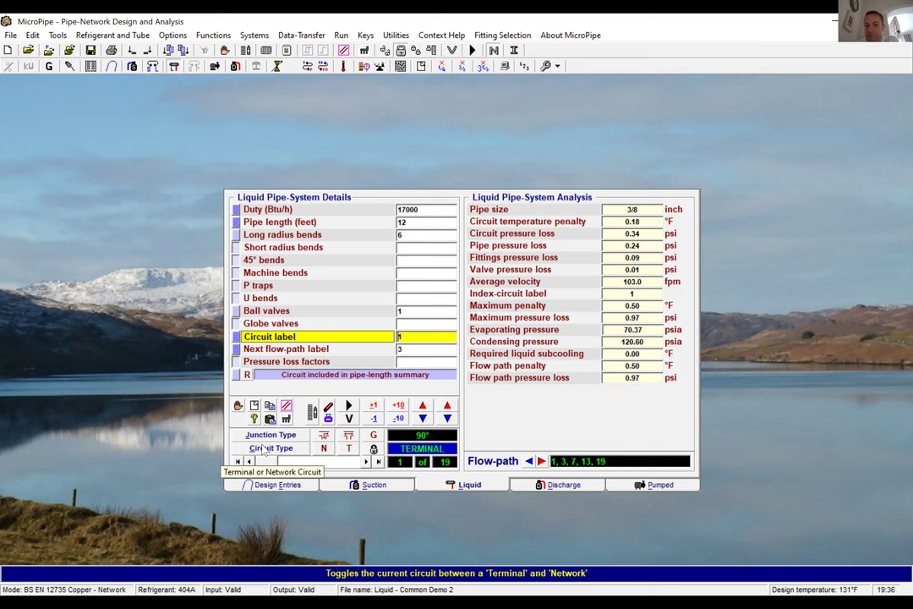
pyautogui.press('pagedown')
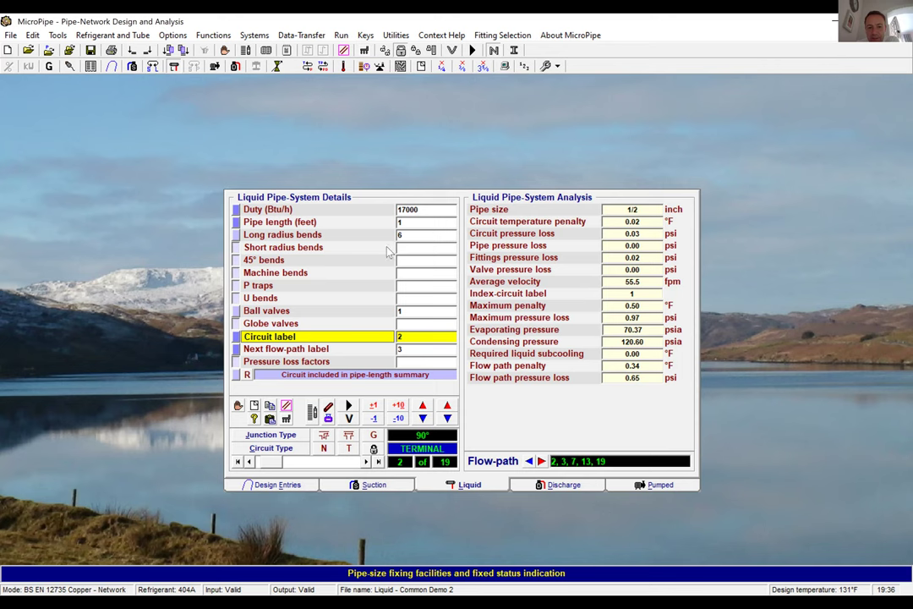
pyautogui.click(374, 450)
pyautogui.press('Up')
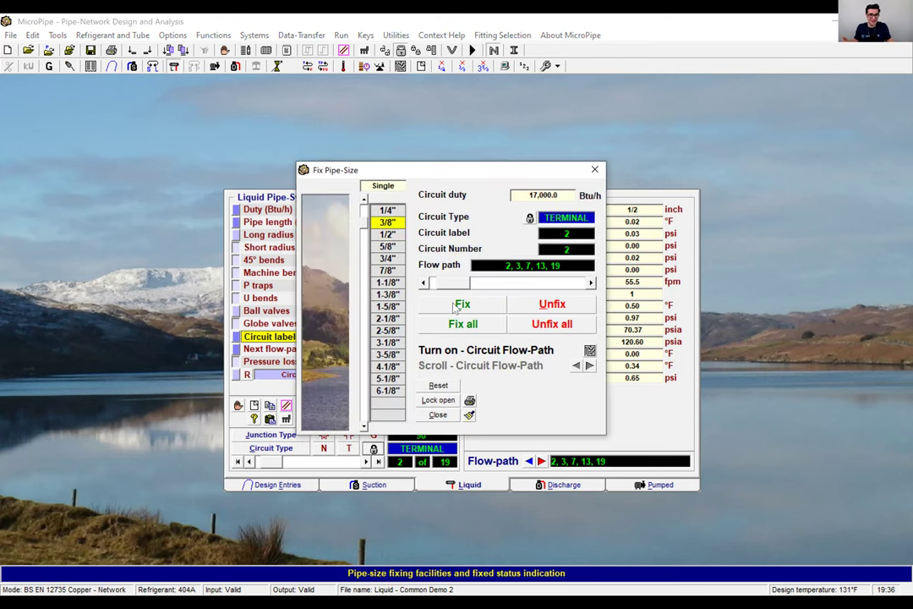
pyautogui.click(461, 305)
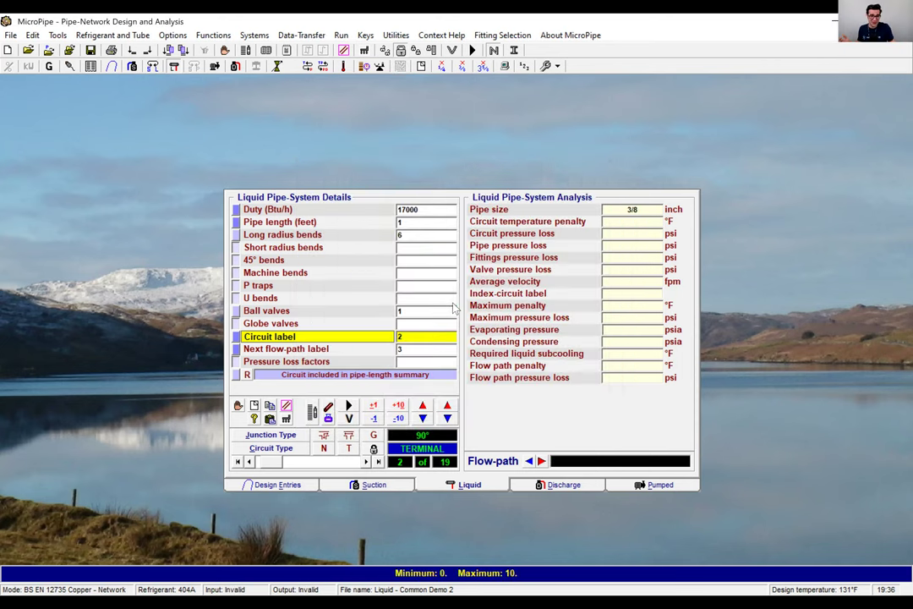
pyautogui.click(349, 412)
# Try fixing network circuit 3's pipe size at 1/2 inch and run the liquid analysis
pyautogui.click(366, 462)
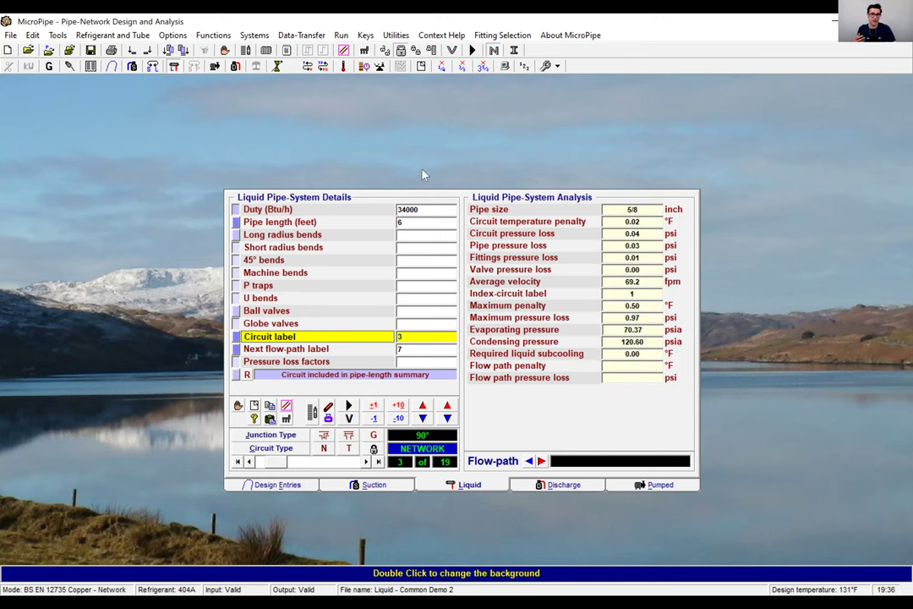
pyautogui.click(373, 449)
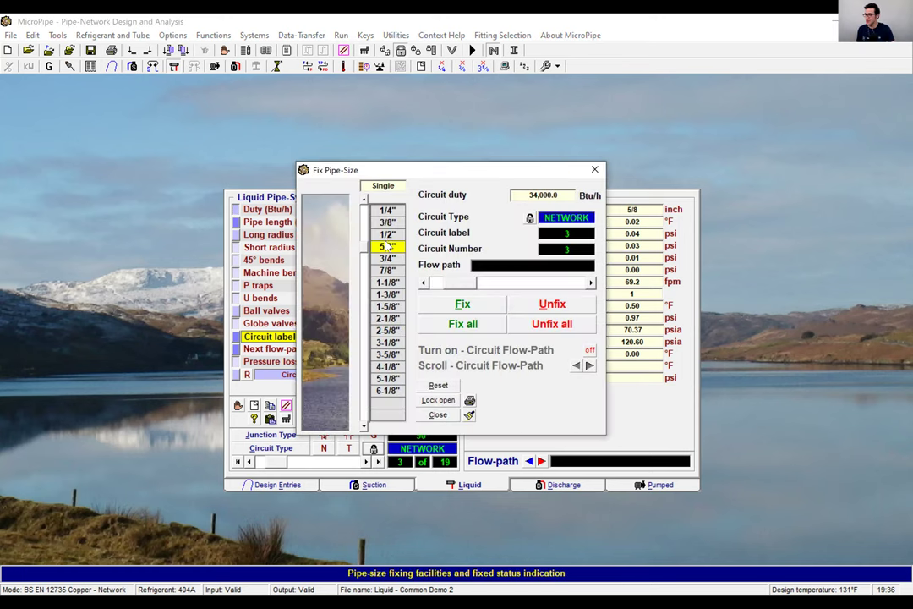
pyautogui.click(443, 309)
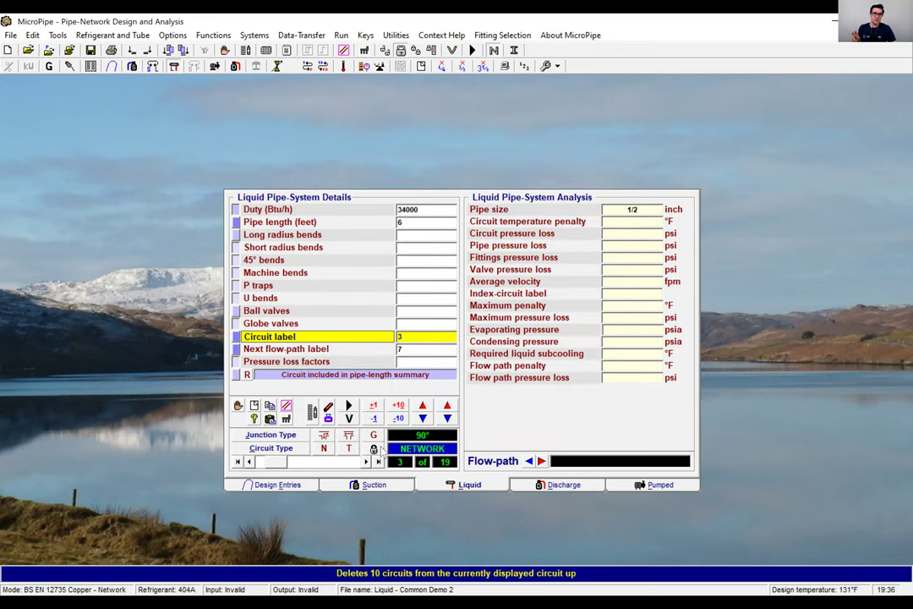
pyautogui.click(347, 403)
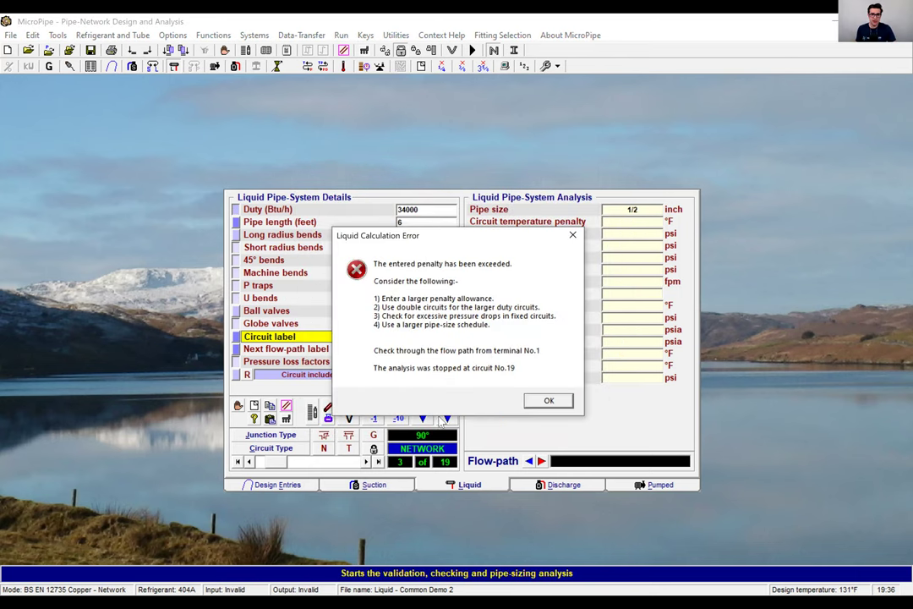
pyautogui.click(546, 402)
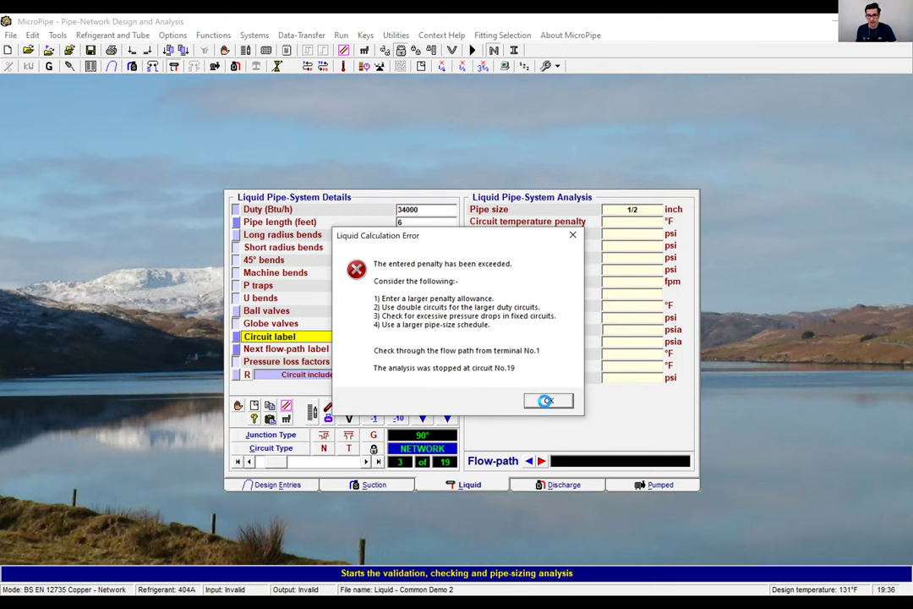
pyautogui.click(525, 362)
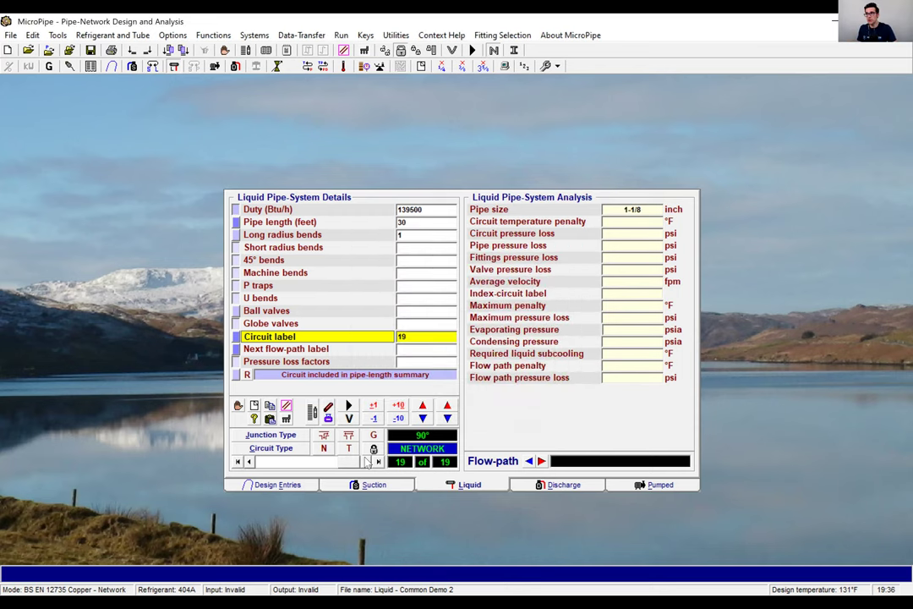
# Fix circuit 3's pipe size at 5/8 inch and rerun the liquid pipe-sizing analysis
pyautogui.click(253, 461)
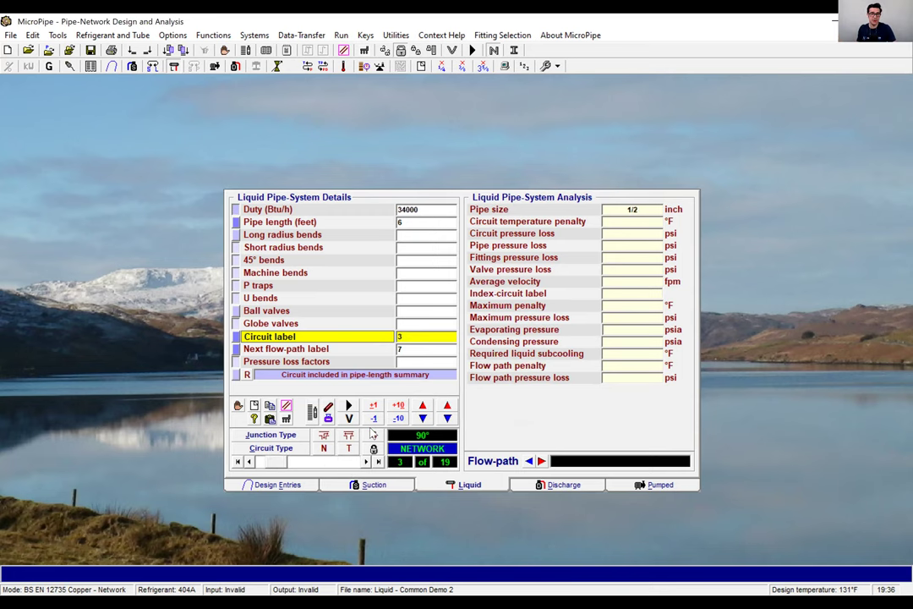
pyautogui.click(373, 449)
pyautogui.click(387, 246)
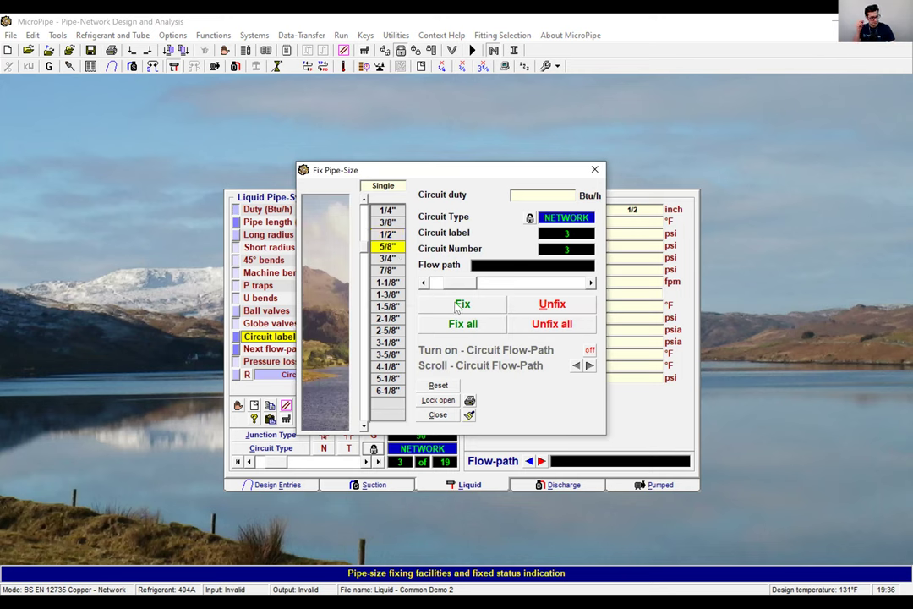
pyautogui.click(459, 305)
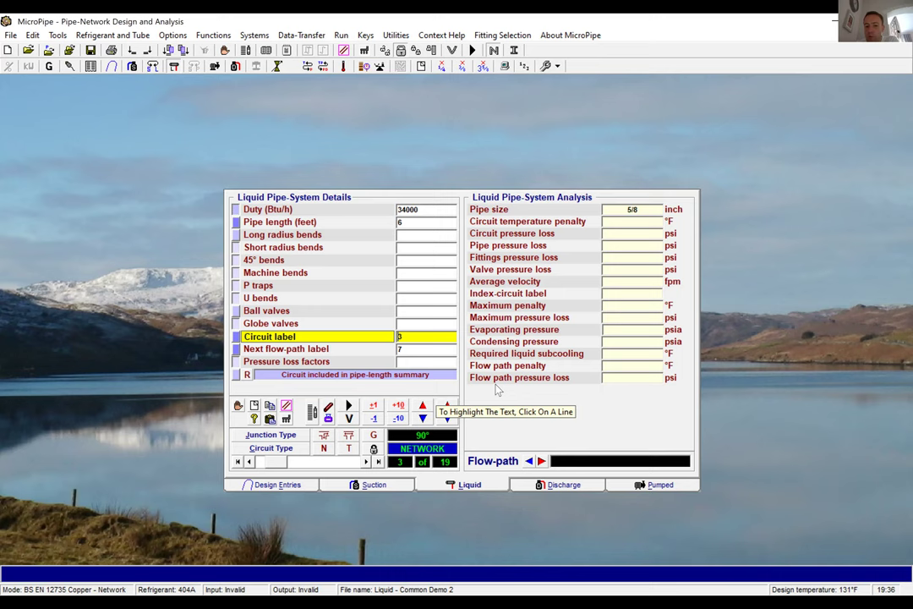
pyautogui.click(350, 407)
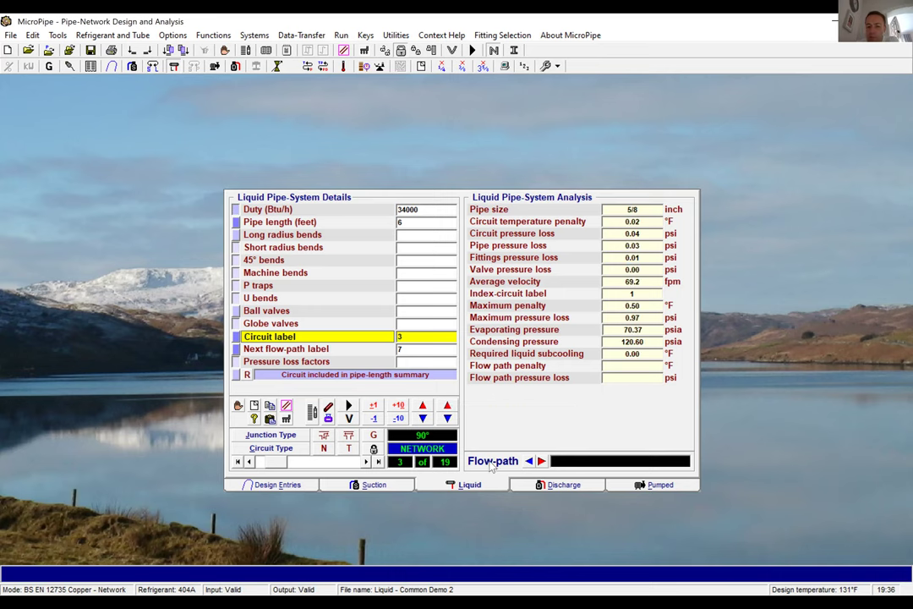
# Fix the pipe sizes of terminal circuits 4 and 5 at 3/8 inch
pyautogui.click(366, 461)
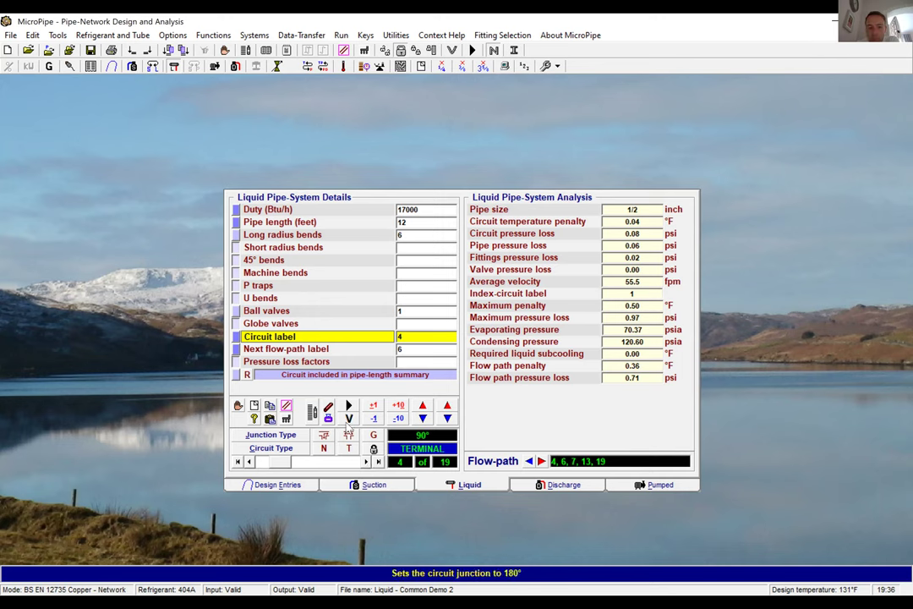
pyautogui.click(386, 227)
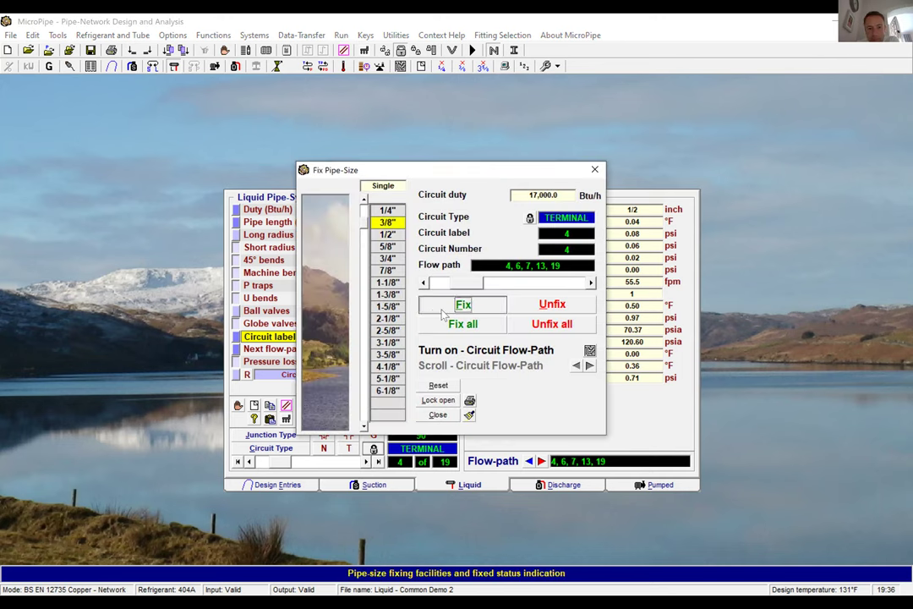
pyautogui.click(441, 309)
pyautogui.click(366, 461)
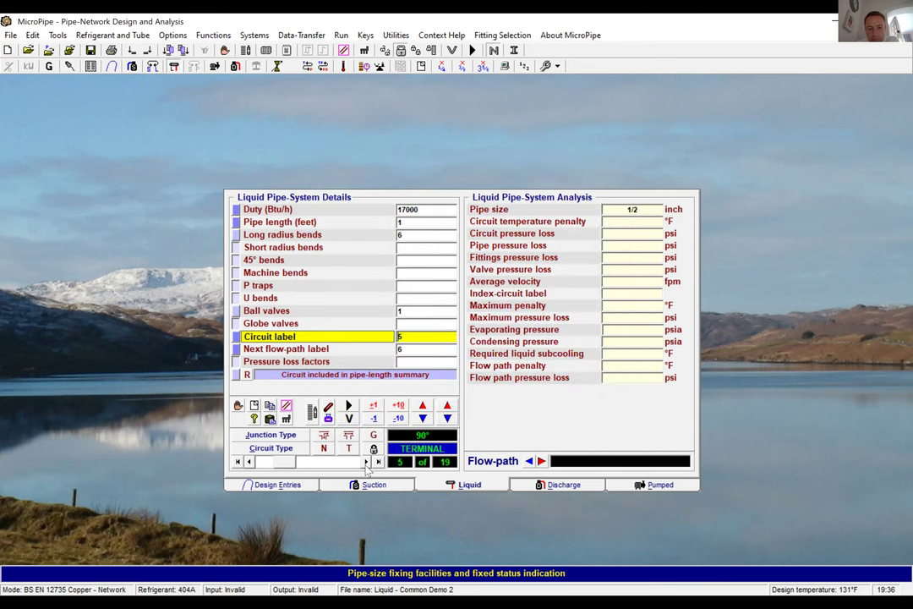
pyautogui.click(393, 235)
pyautogui.click(387, 222)
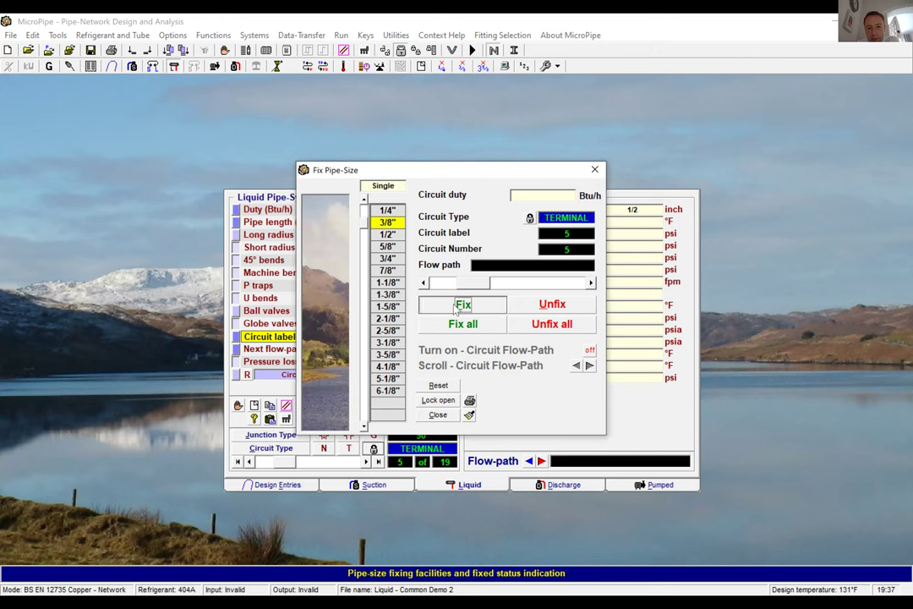
pyautogui.click(459, 309)
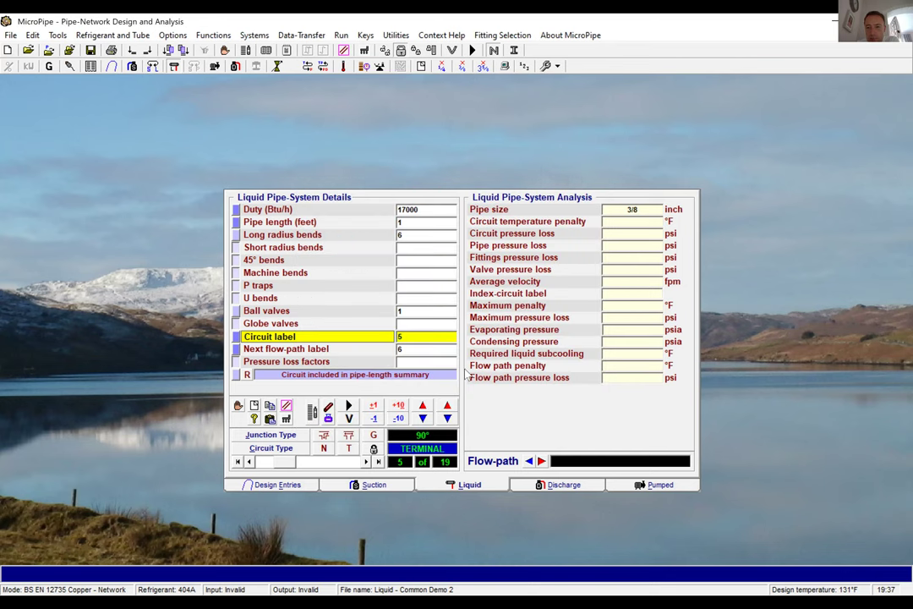
# Fix the pipe size of terminal circuit 8 at 3/8 inch
pyautogui.click(366, 462)
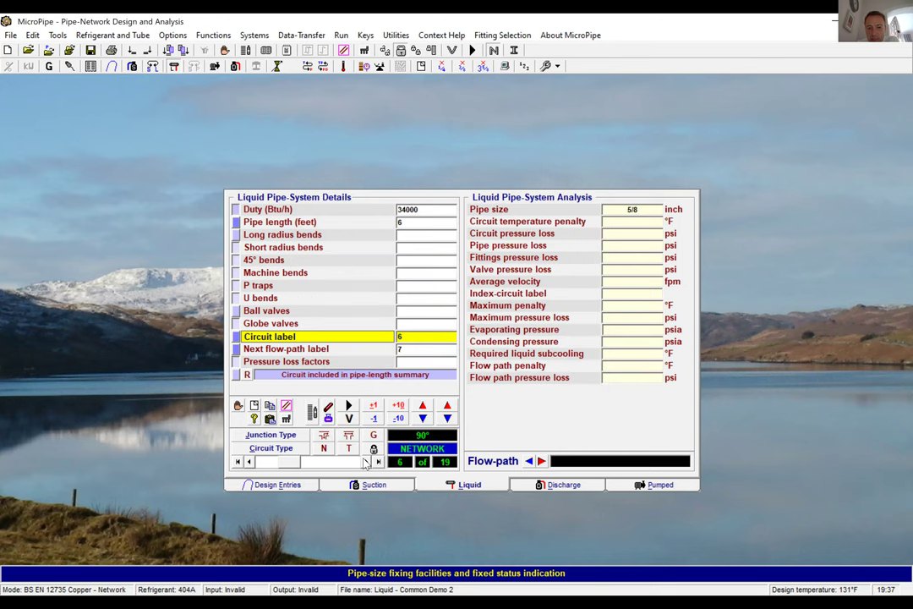
pyautogui.click(366, 461)
pyautogui.click(366, 462)
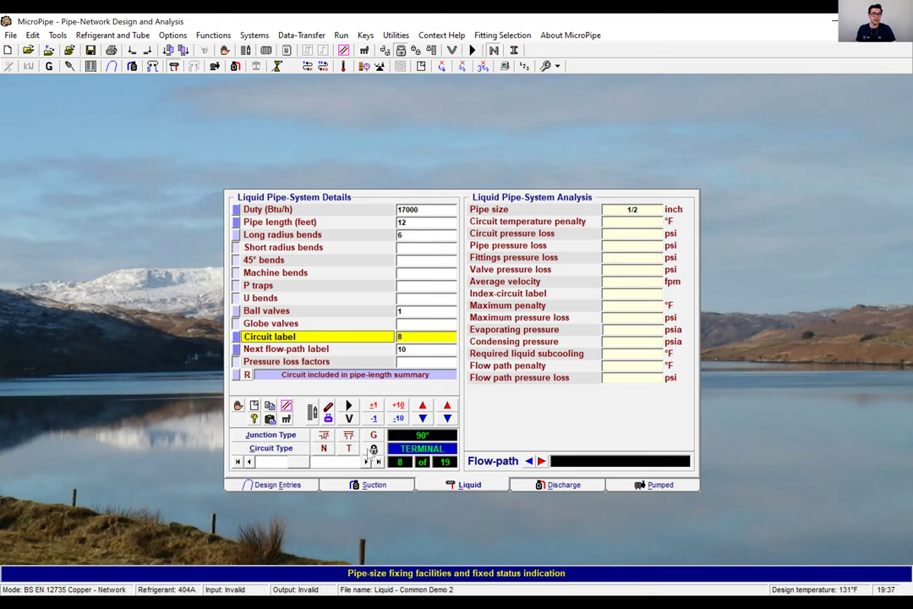
pyautogui.click(311, 412)
pyautogui.click(387, 221)
pyautogui.click(432, 304)
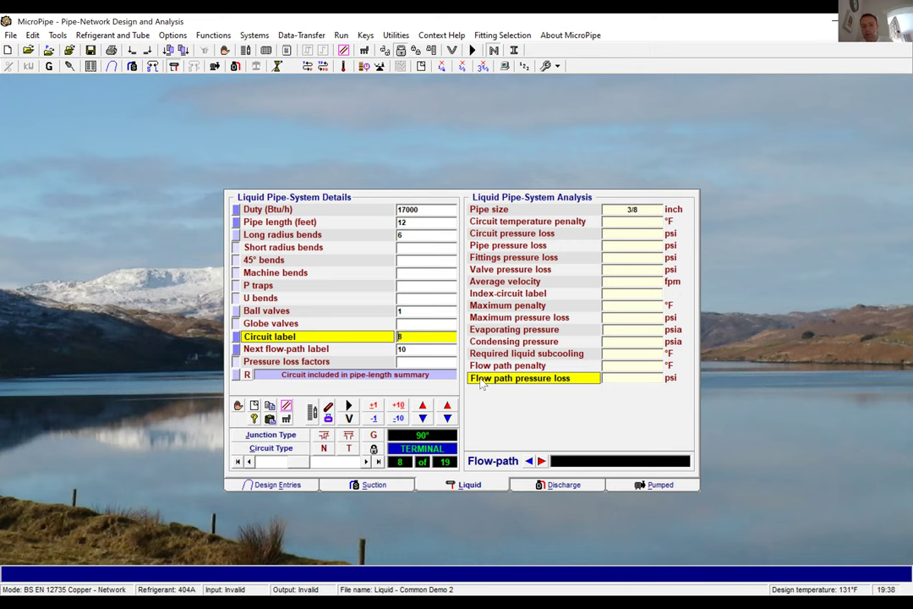
pyautogui.click(423, 419)
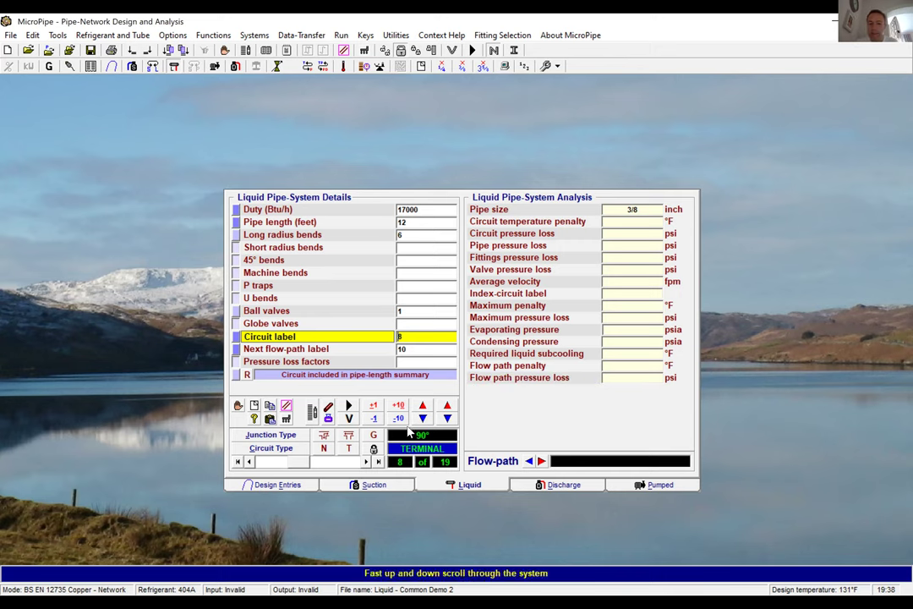
# Fix terminal circuit 9's pipe size at 3/8 inch, and fix the pipe size of terminal circuit 11
pyautogui.click(374, 448)
pyautogui.click(385, 223)
pyautogui.click(447, 302)
pyautogui.click(366, 461)
pyautogui.click(366, 461)
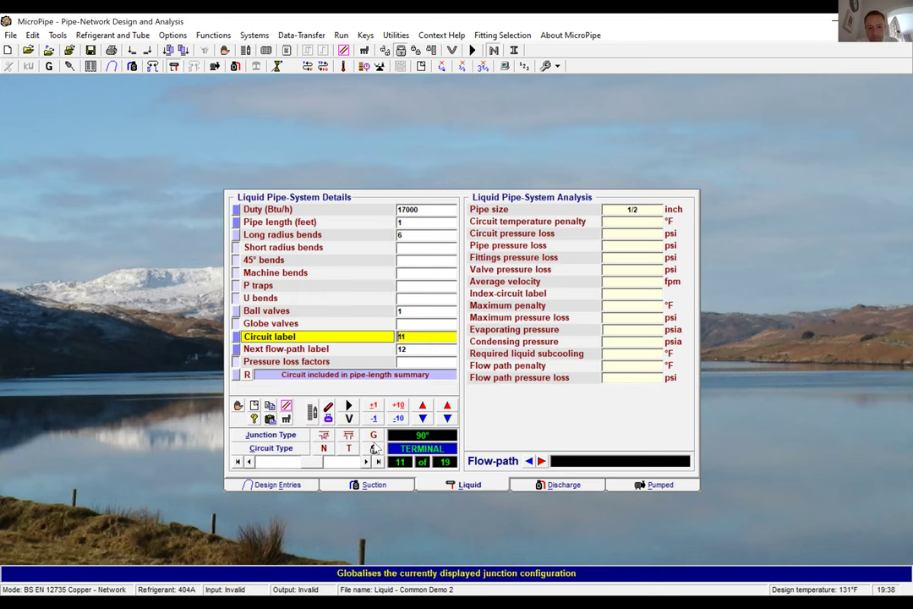
pyautogui.click(373, 448)
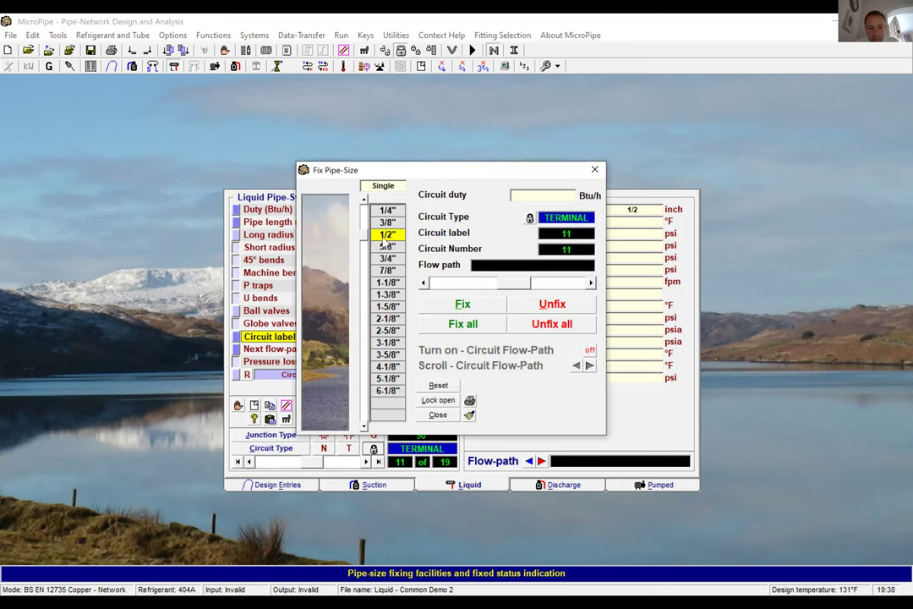
pyautogui.click(438, 306)
# Go on through the circuits to circuit 14 and rerun the analysis with the newly fixed pipe sizes
pyautogui.click(368, 461)
pyautogui.click(368, 461)
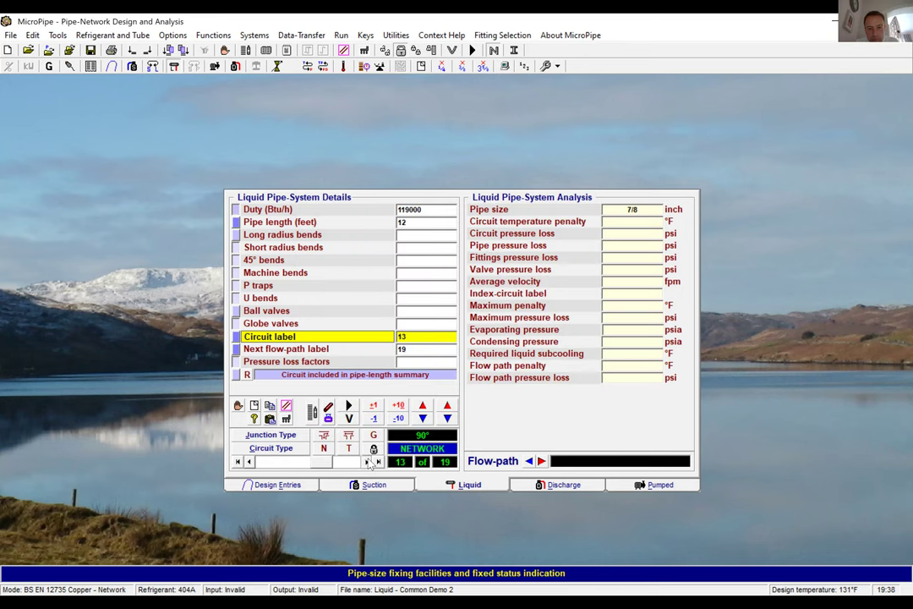
pyautogui.click(368, 462)
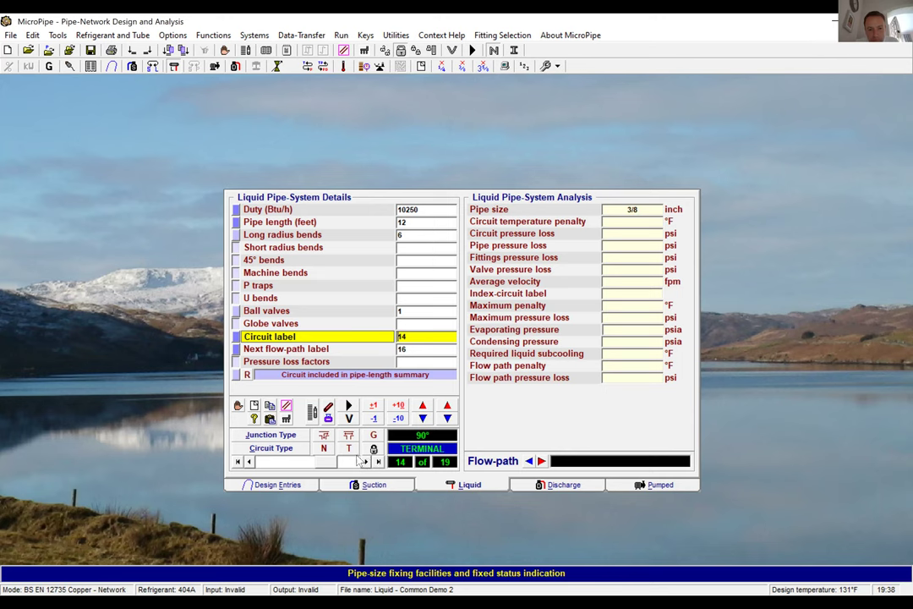
pyautogui.click(373, 448)
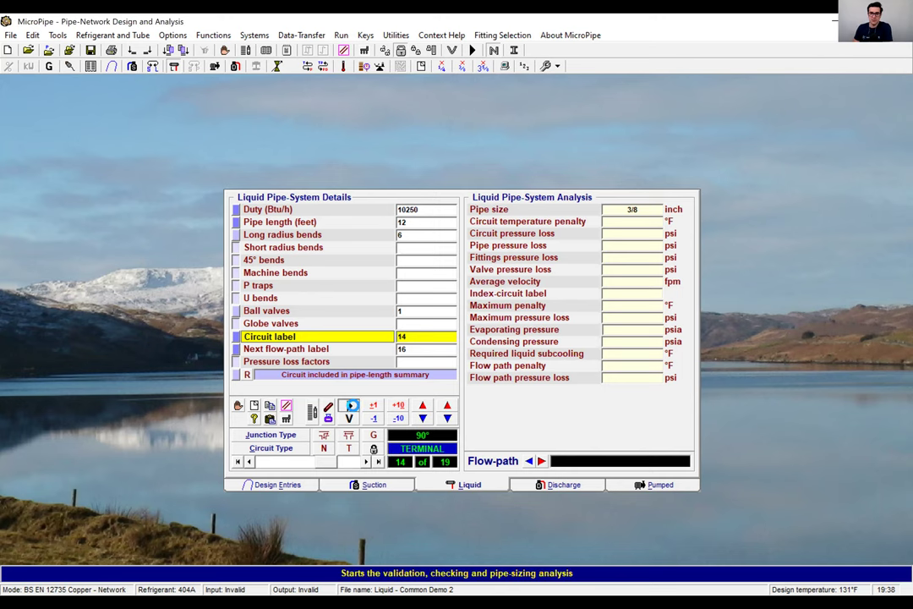
pyautogui.click(351, 406)
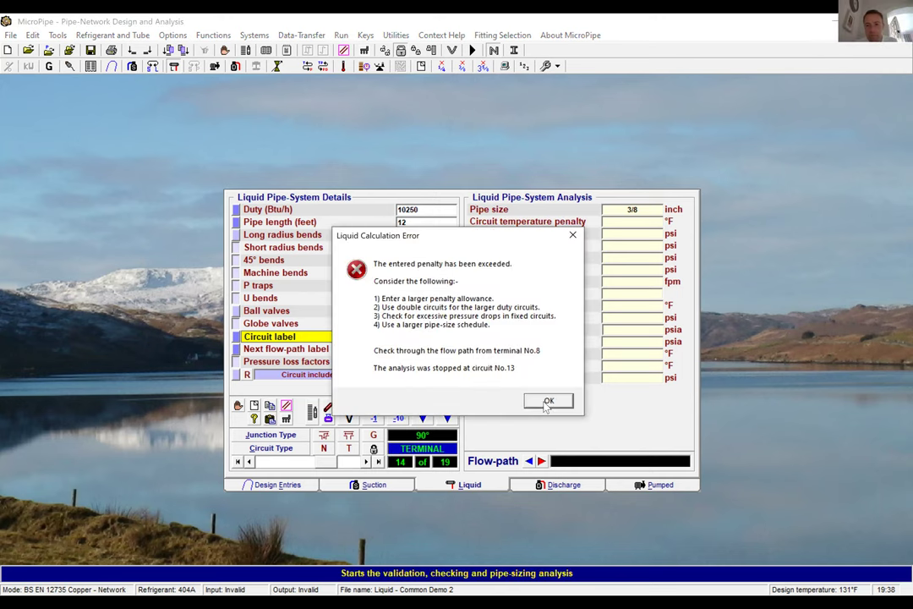
pyautogui.click(547, 402)
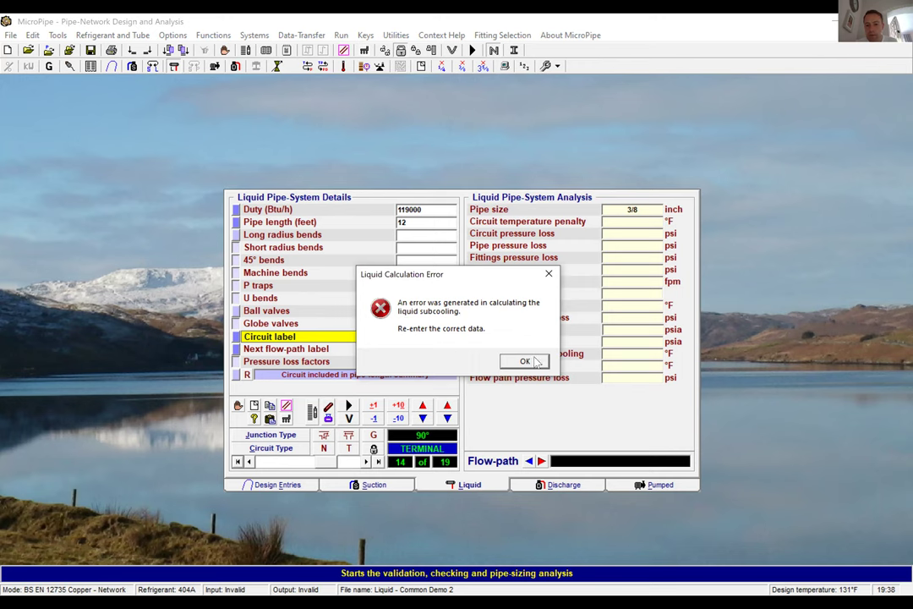
pyautogui.click(535, 362)
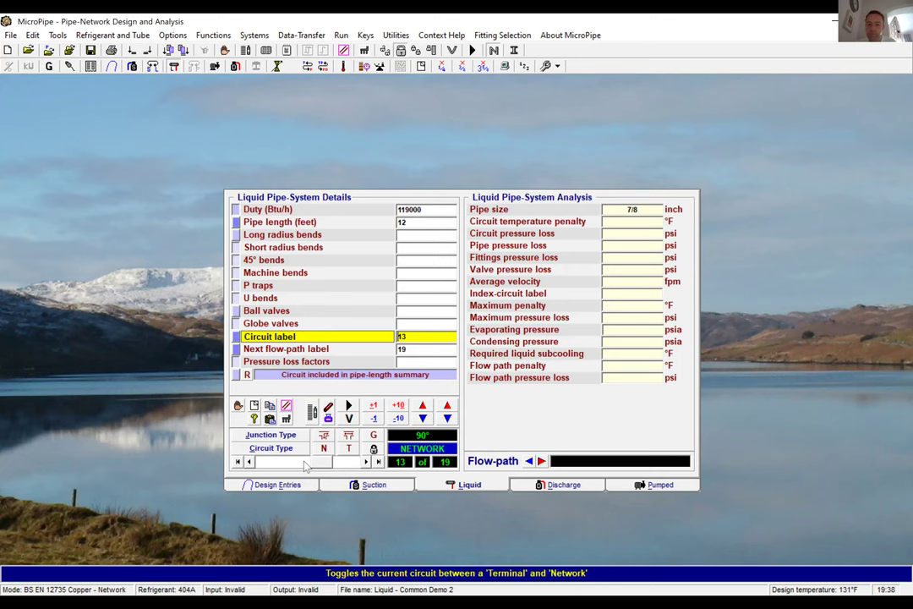
# Set the liquid system's maximum permitted penalty to 0.75 °F and return to the liquid network
pyautogui.click(296, 487)
pyautogui.click(478, 277)
pyautogui.write('0.75')
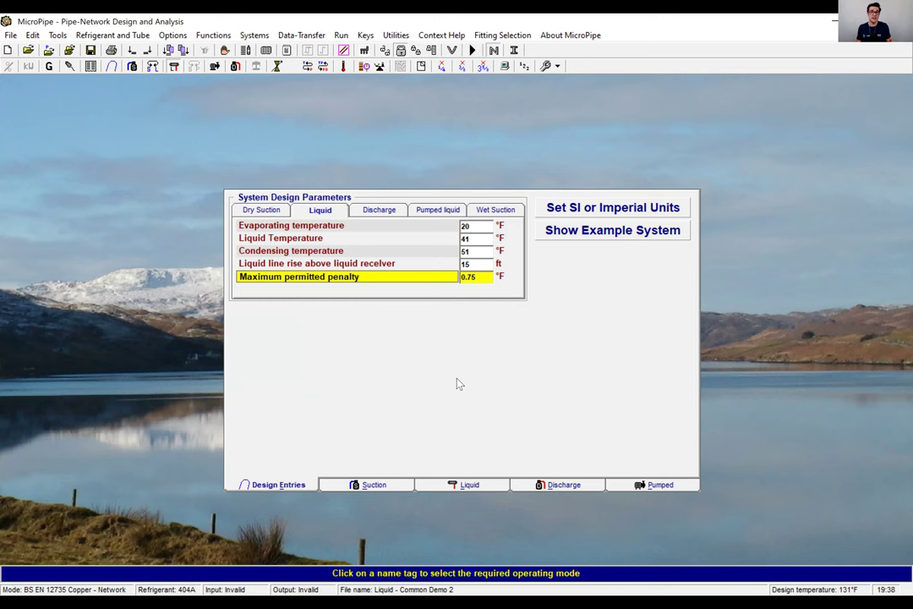
pyautogui.click(460, 484)
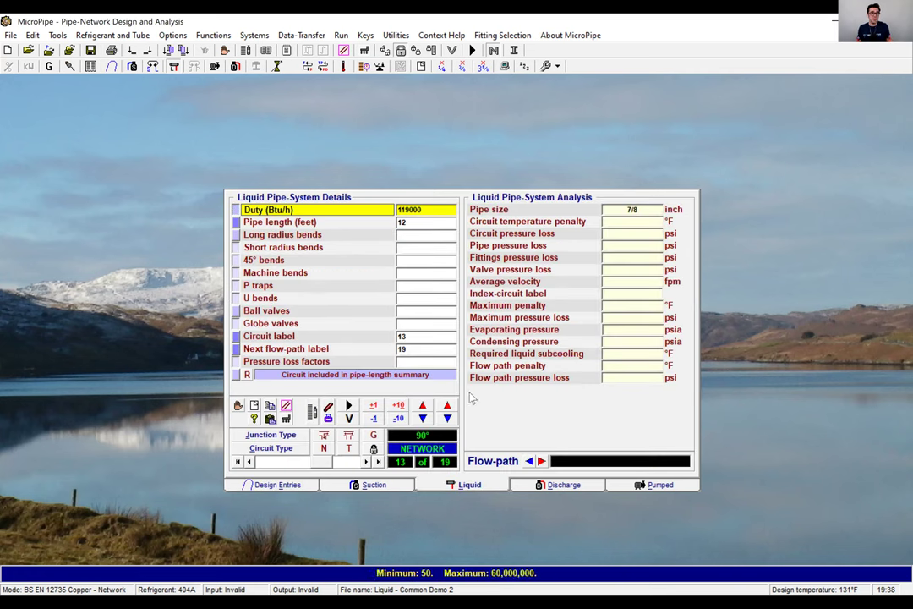
# Rerun the liquid analysis, then review circuit 1's results and the liquid design parameters
pyautogui.click(348, 407)
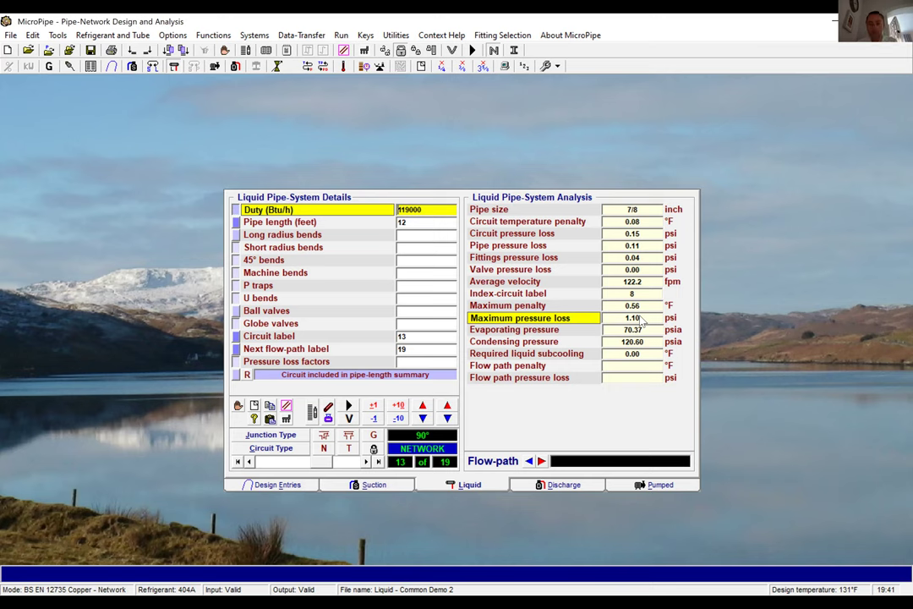
pyautogui.click(332, 464)
pyautogui.press('Home')
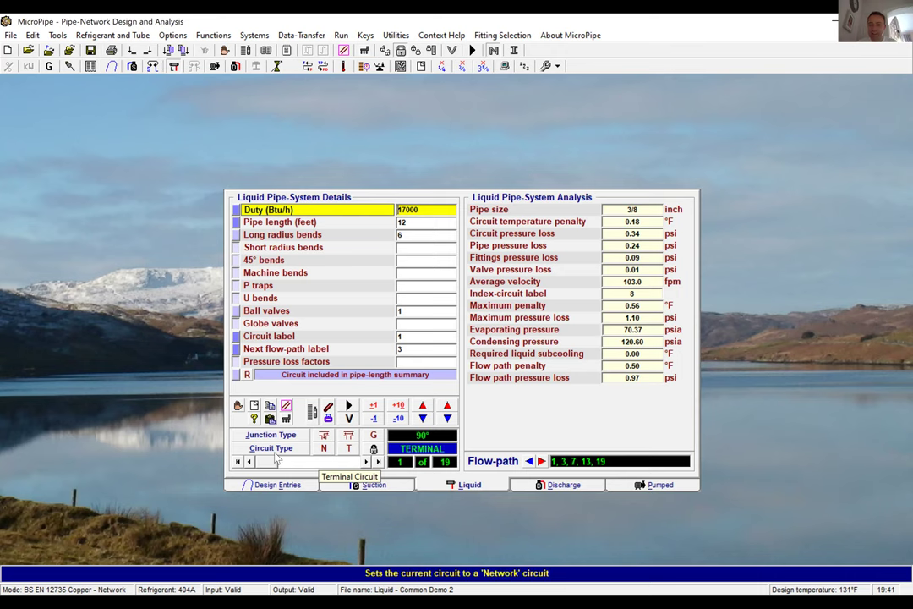
pyautogui.click(267, 487)
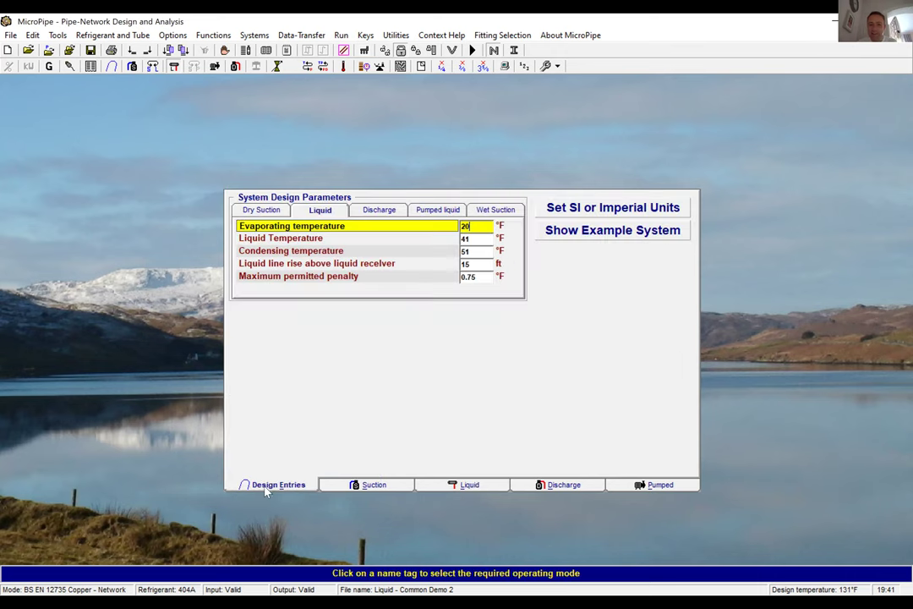
pyautogui.click(436, 489)
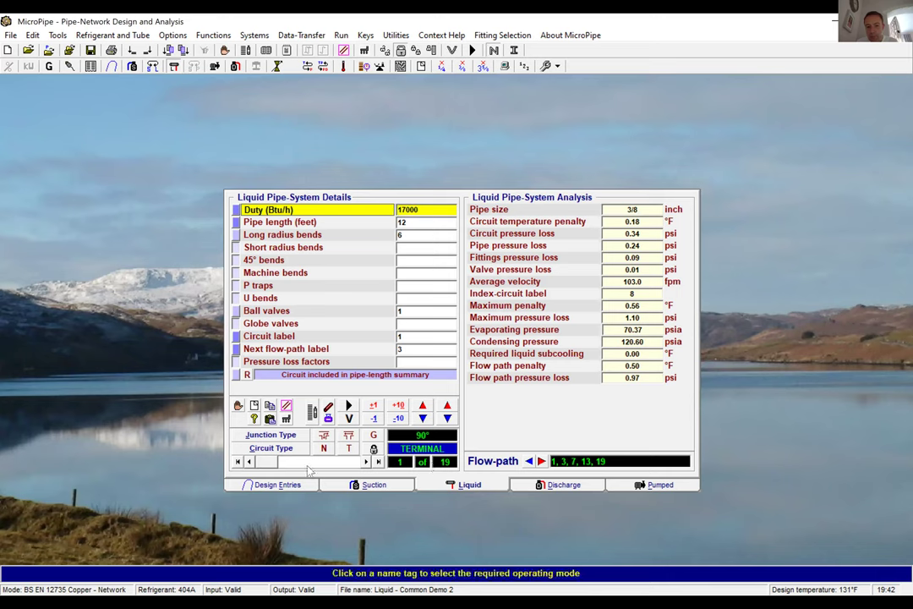
# Fix the pipe size of end circuit 19 at 1-3/8 inch and rerun the liquid analysis
pyautogui.moveTo(282, 464); pyautogui.dragTo(360, 462)
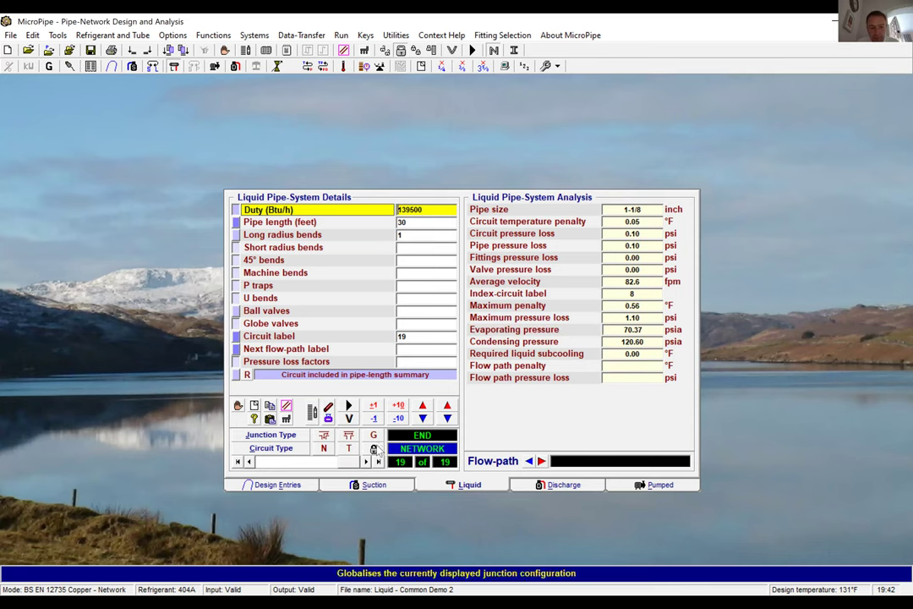
pyautogui.click(327, 417)
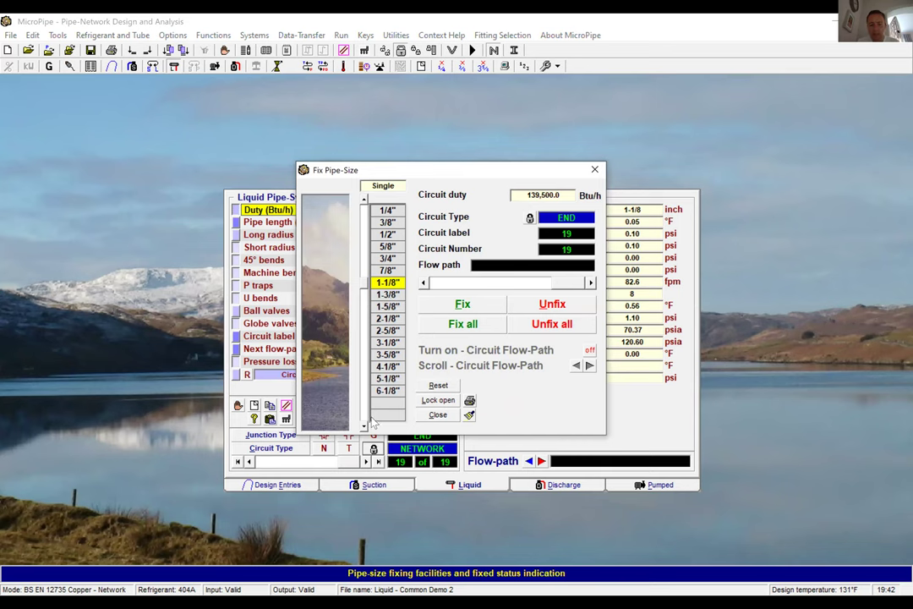
pyautogui.click(388, 294)
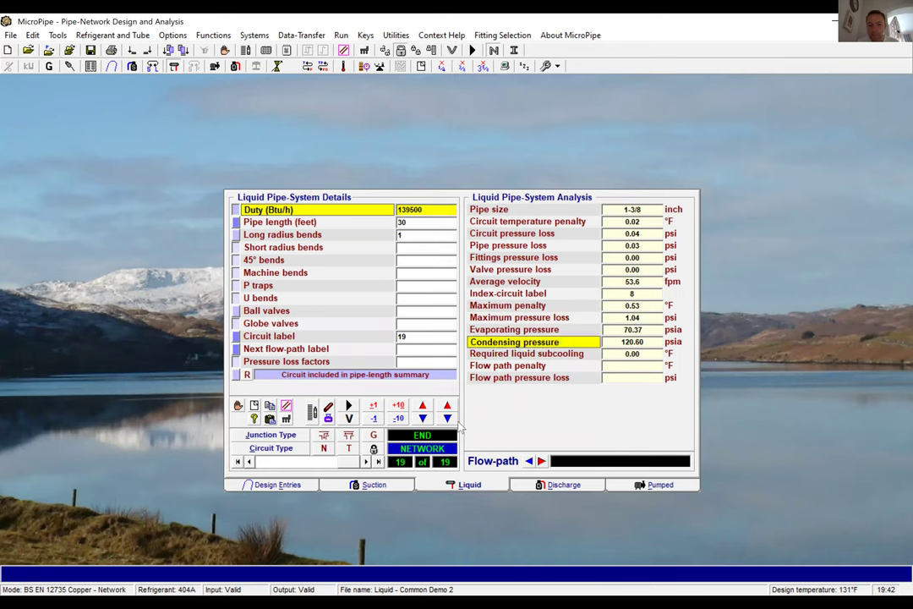
# Go back to network circuit 13, fix its pipe size at 1-1/8 inch and rerun the analysis
pyautogui.click(253, 465)
pyautogui.click(253, 465)
pyautogui.click(254, 465)
pyautogui.click(254, 465)
pyautogui.click(254, 465)
pyautogui.click(253, 465)
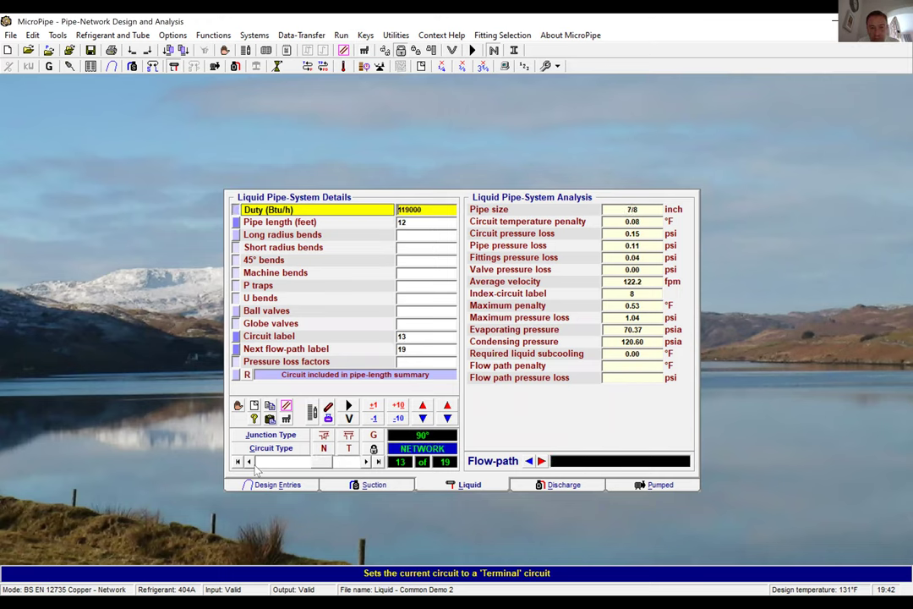
pyautogui.click(374, 448)
pyautogui.click(457, 306)
pyautogui.click(344, 404)
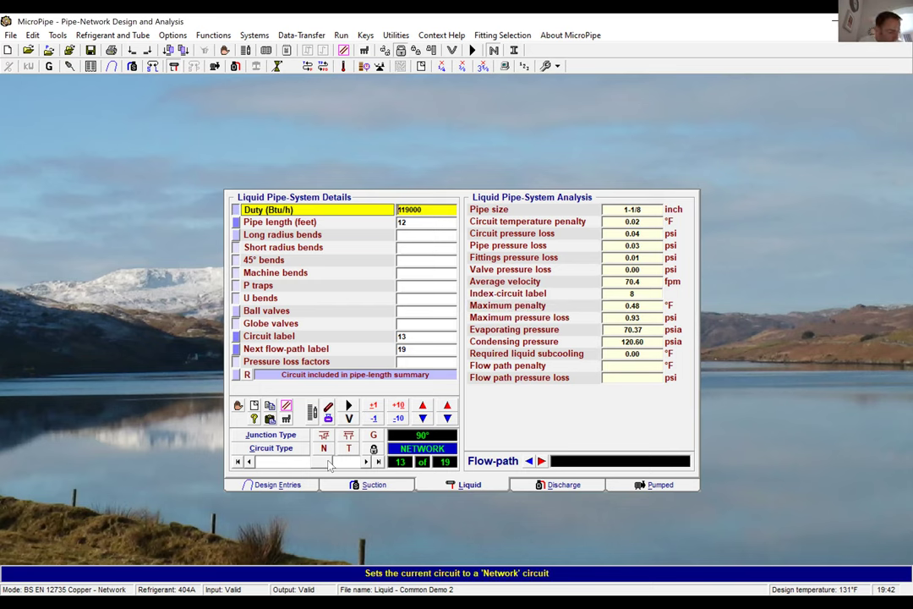
# Fix the pipe size of network circuit 7 at 7/8 inch and rerun the analysis
pyautogui.moveTo(330, 463); pyautogui.dragTo(297, 463)
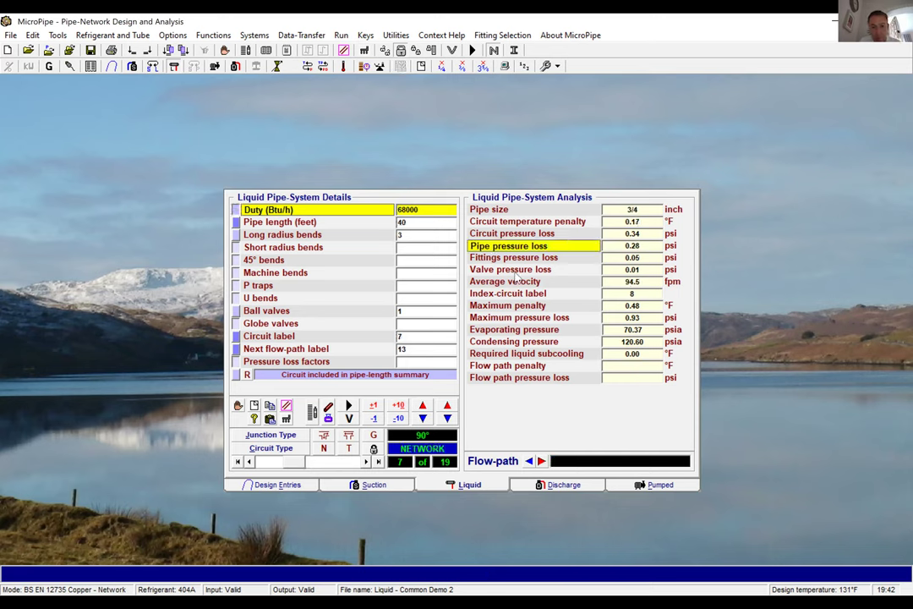
pyautogui.click(375, 433)
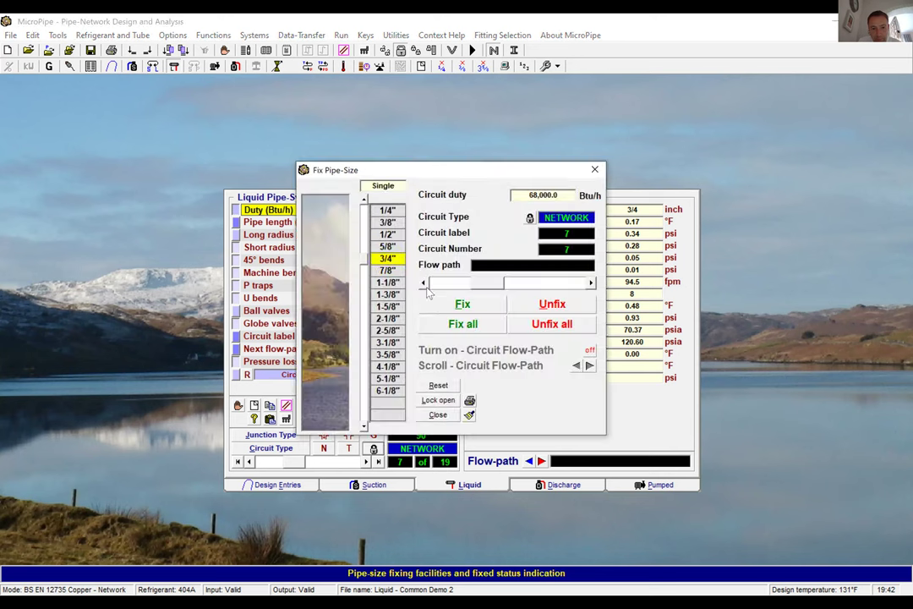
pyautogui.click(376, 271)
pyautogui.click(294, 346)
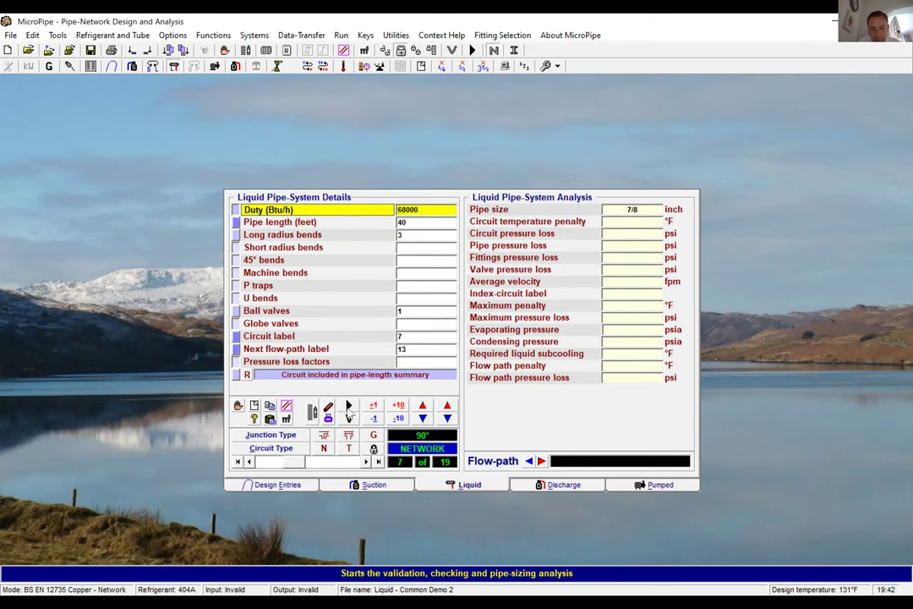
pyautogui.click(348, 407)
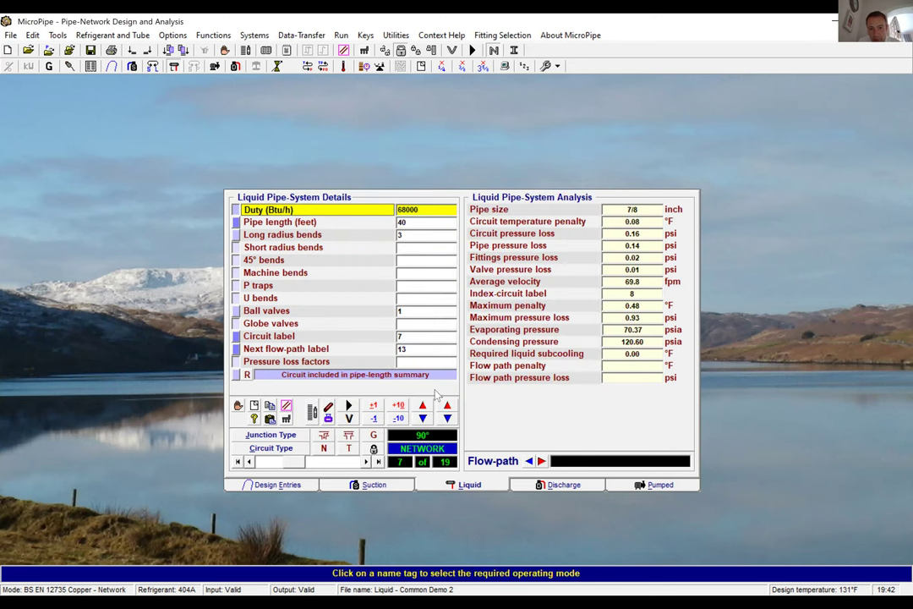
# Set the liquid system's maximum permitted penalty to 0.5 °F and rerun the liquid analysis
pyautogui.click(486, 284)
pyautogui.press('BackSpace')
pyautogui.press('BackSpace')
pyautogui.write('5')
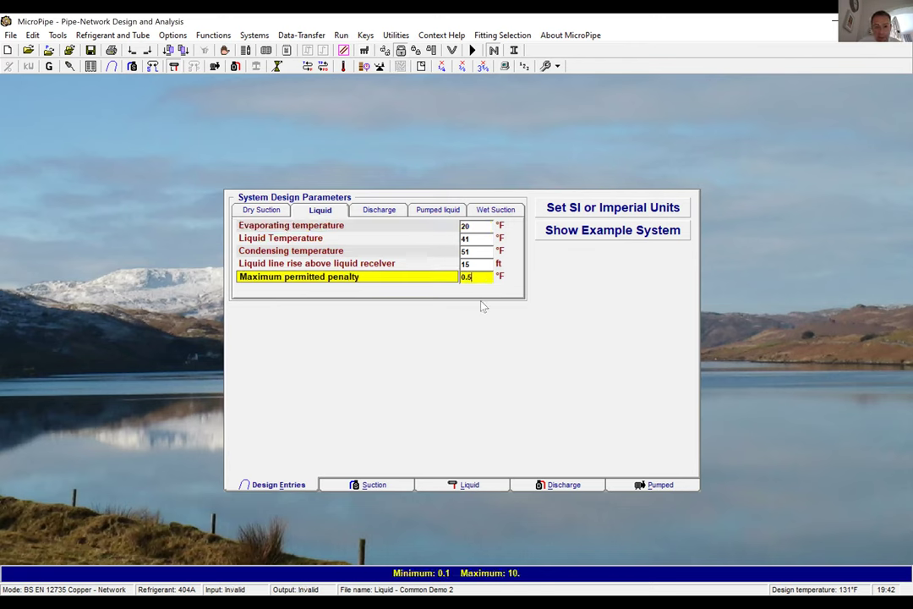
pyautogui.click(467, 486)
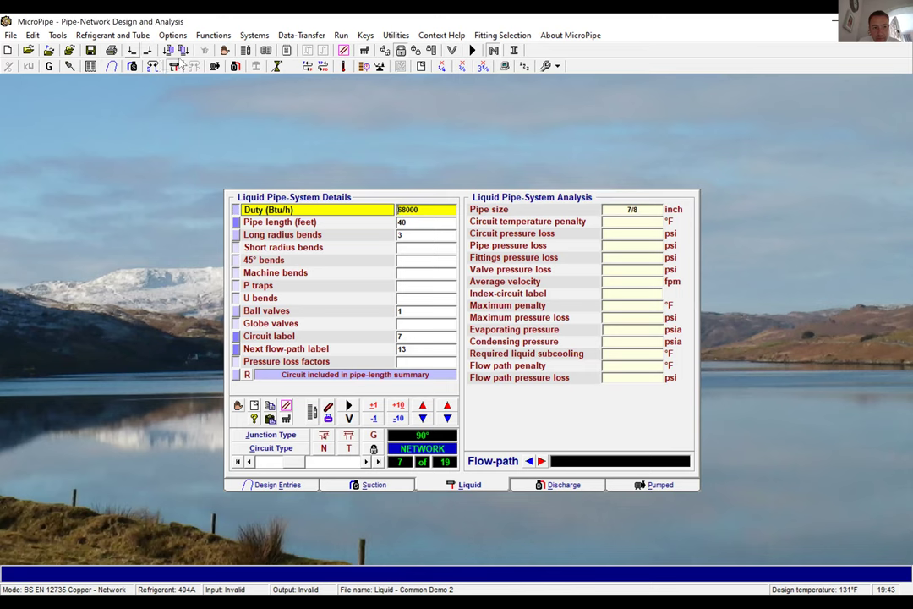
pyautogui.click(348, 406)
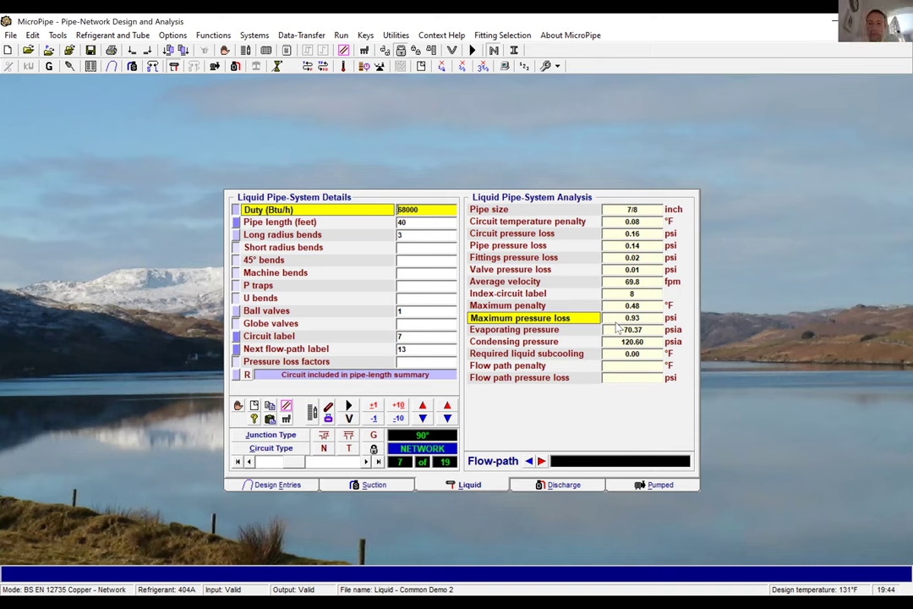
# Try the liquid analysis with the maximum permitted penalty set to 0.3 °F
pyautogui.click(298, 489)
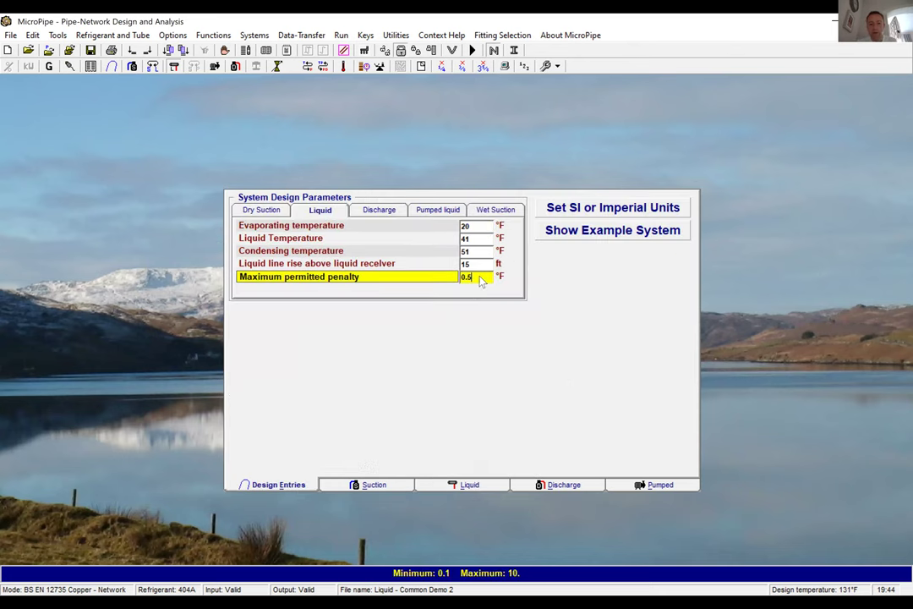
pyautogui.press('BackSpace')
pyautogui.write('3')
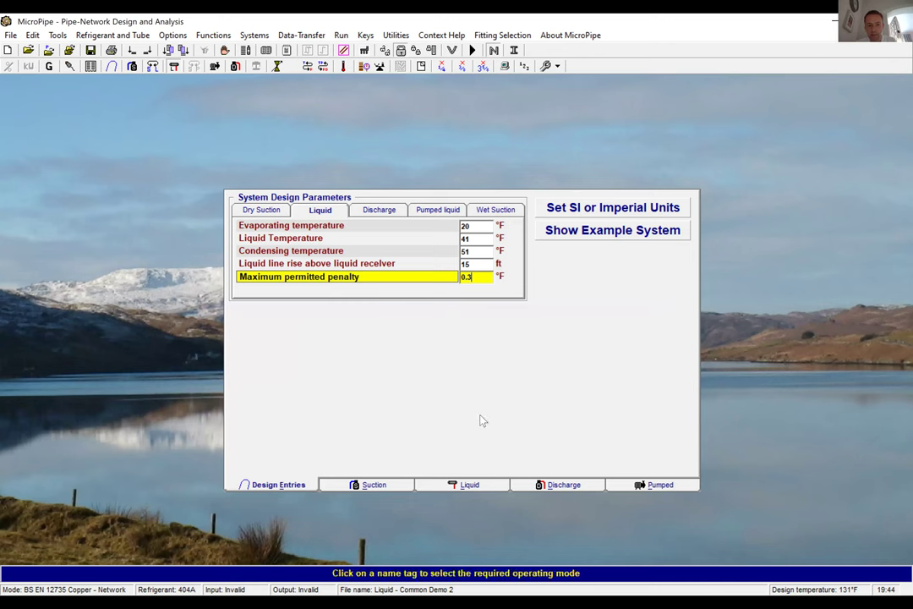
pyautogui.click(454, 487)
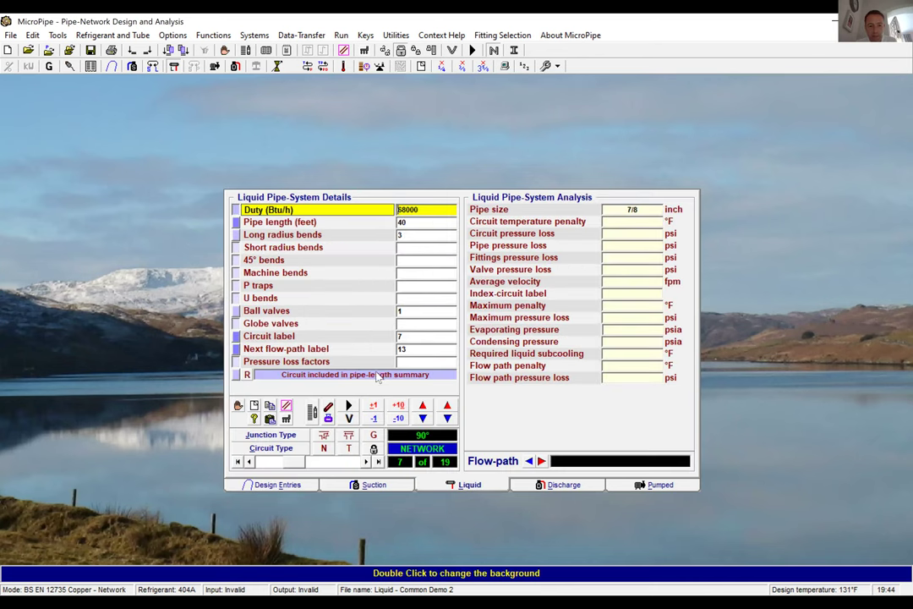
pyautogui.click(346, 404)
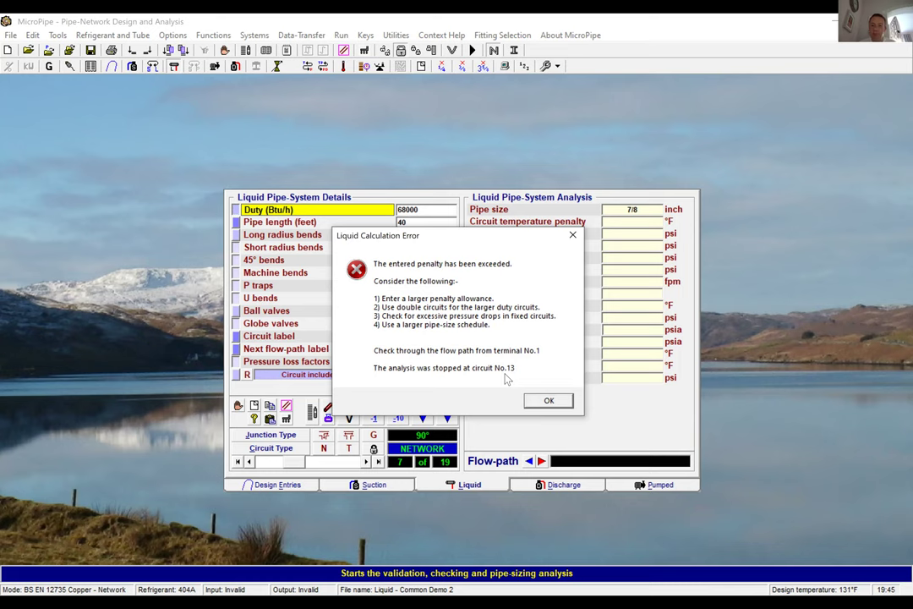
pyautogui.click(541, 403)
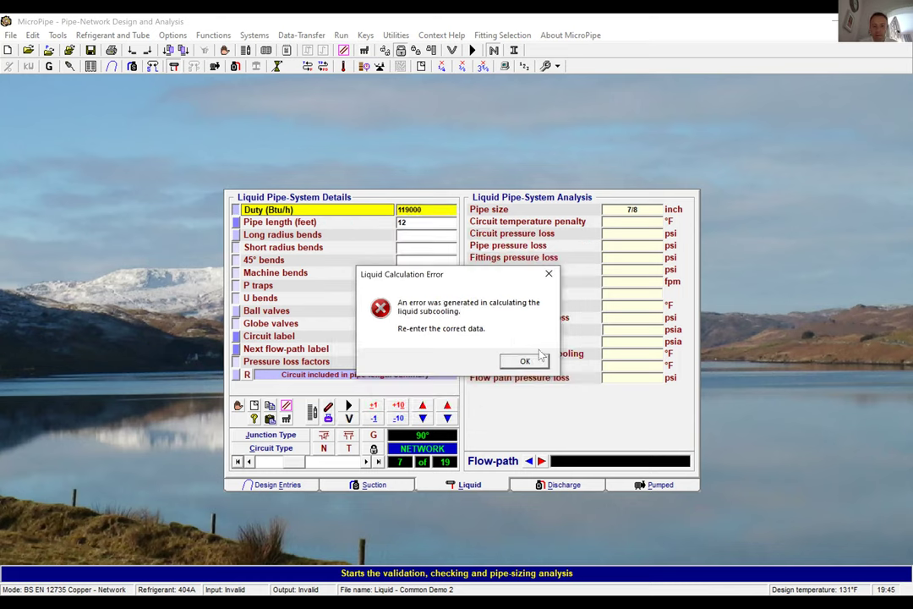
pyautogui.press('Return')
# Return the liquid maximum permitted penalty to 0.5 °F and recalculate the liquid network
pyautogui.click(287, 486)
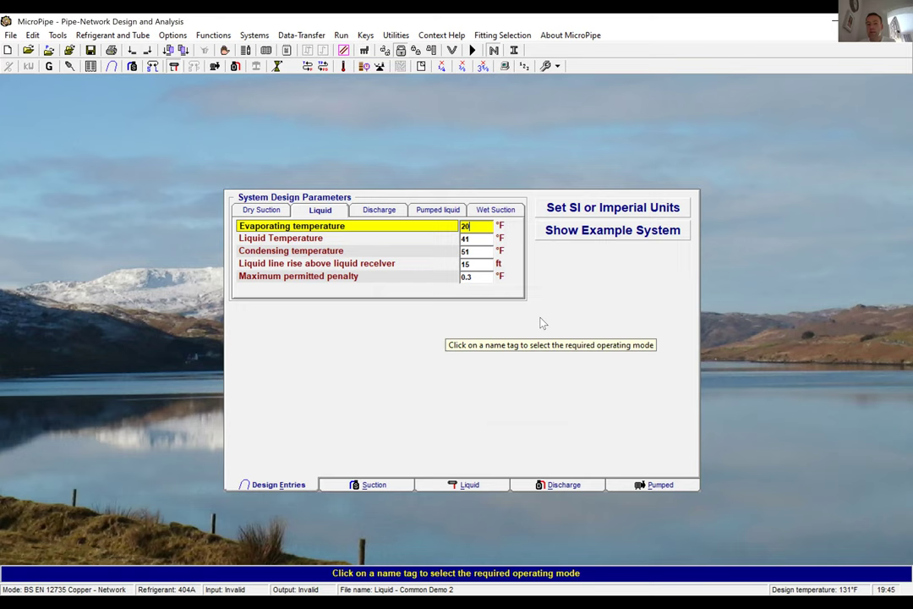
pyautogui.click(475, 280)
pyautogui.press('BackSpace')
pyautogui.write('5')
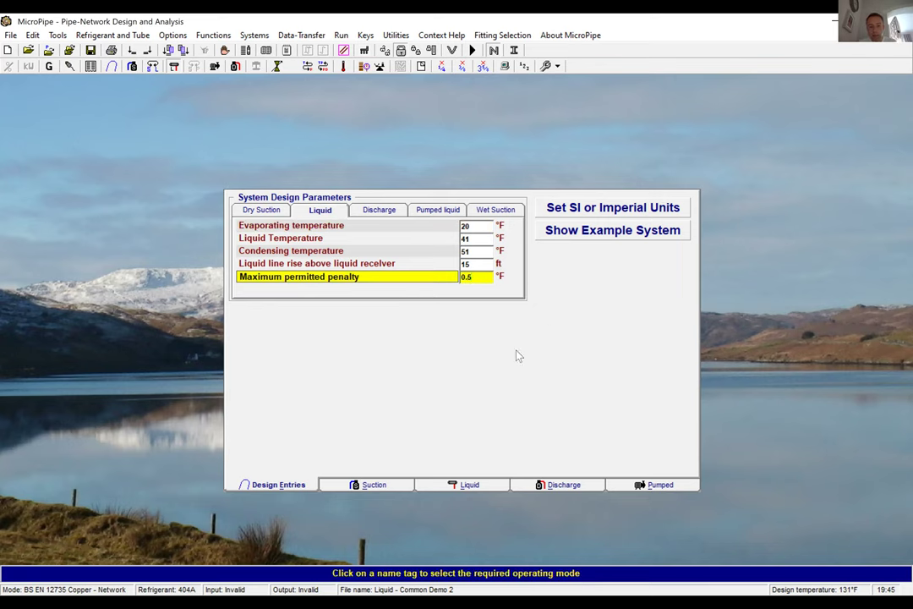
pyautogui.click(469, 485)
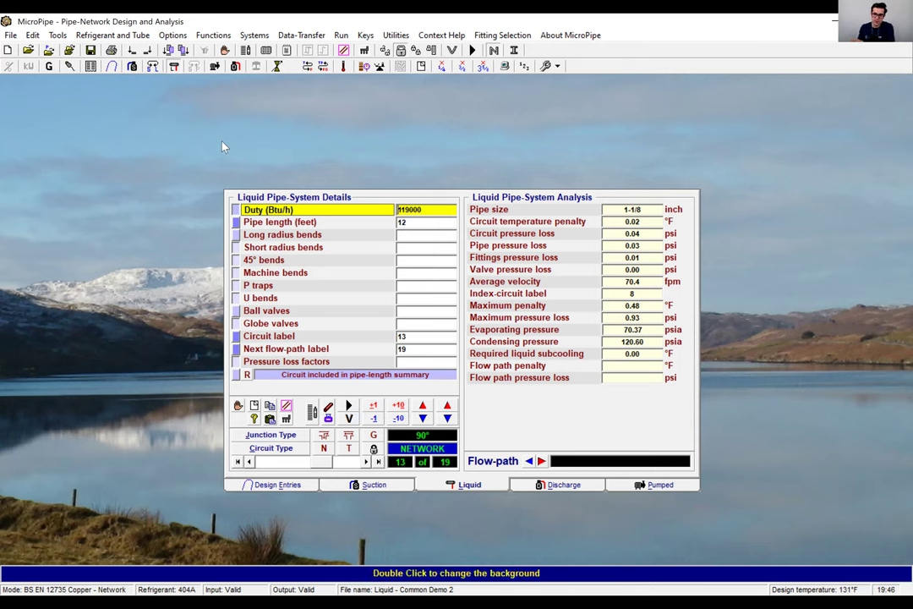
# Save the liquid project as Demo 2 Common Liquid.LIQ in the Demo 2 Micropipe folder, replacing the existing file
pyautogui.click(90, 51)
pyautogui.click(542, 357)
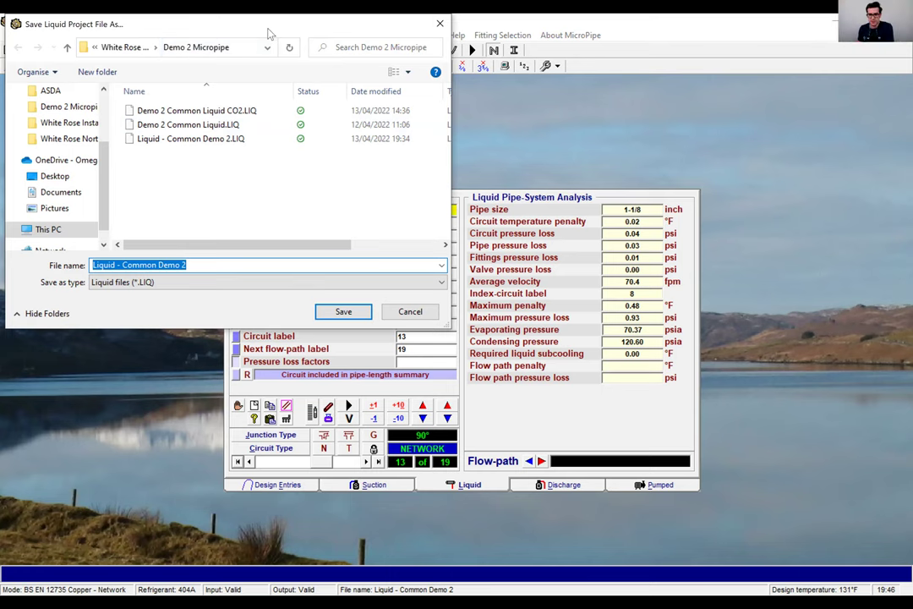
pyautogui.click(171, 202)
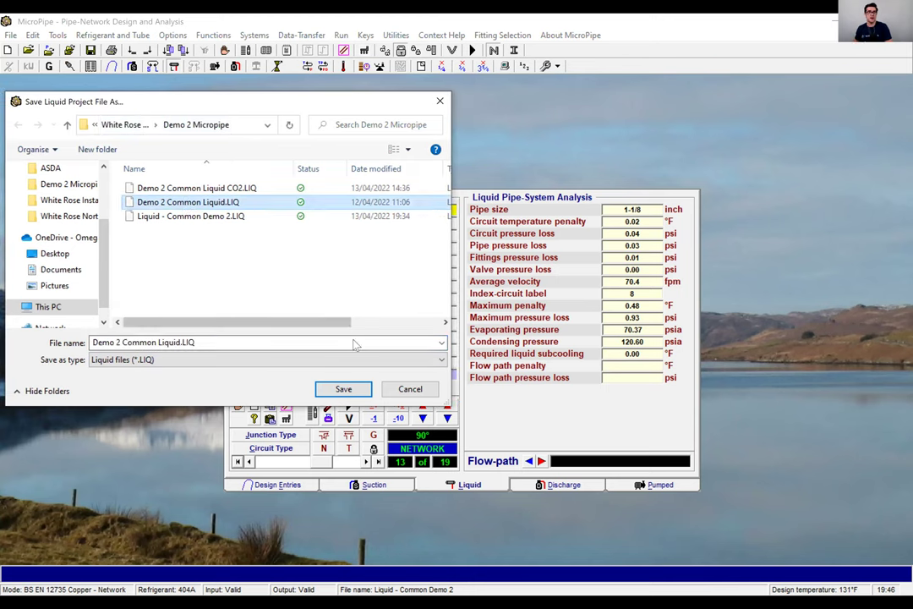
pyautogui.click(342, 388)
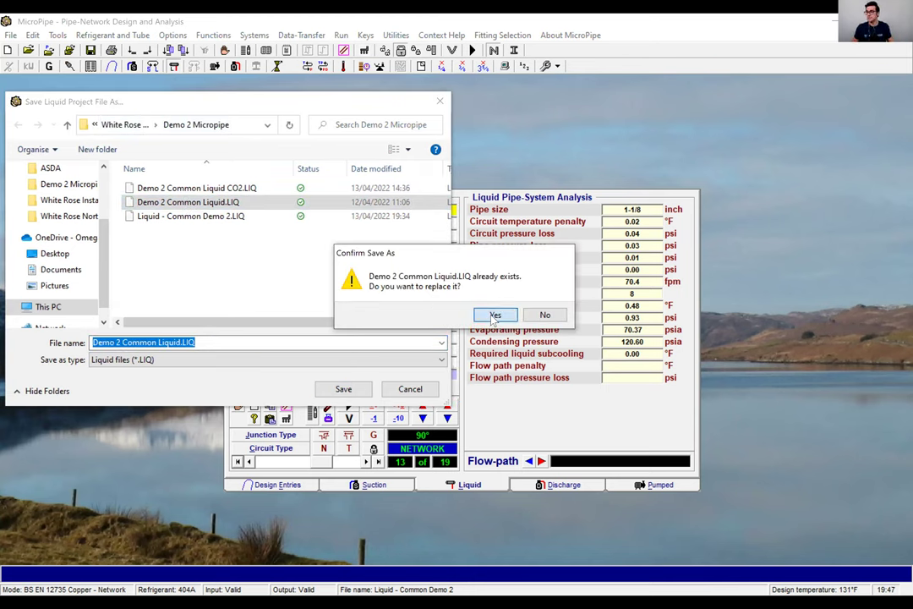
pyautogui.press('Return')
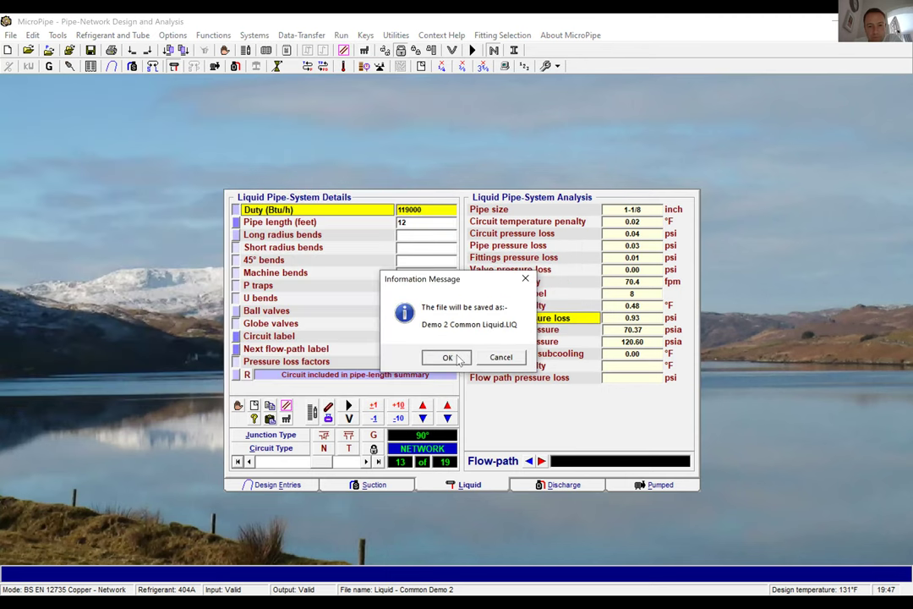
pyautogui.click(459, 360)
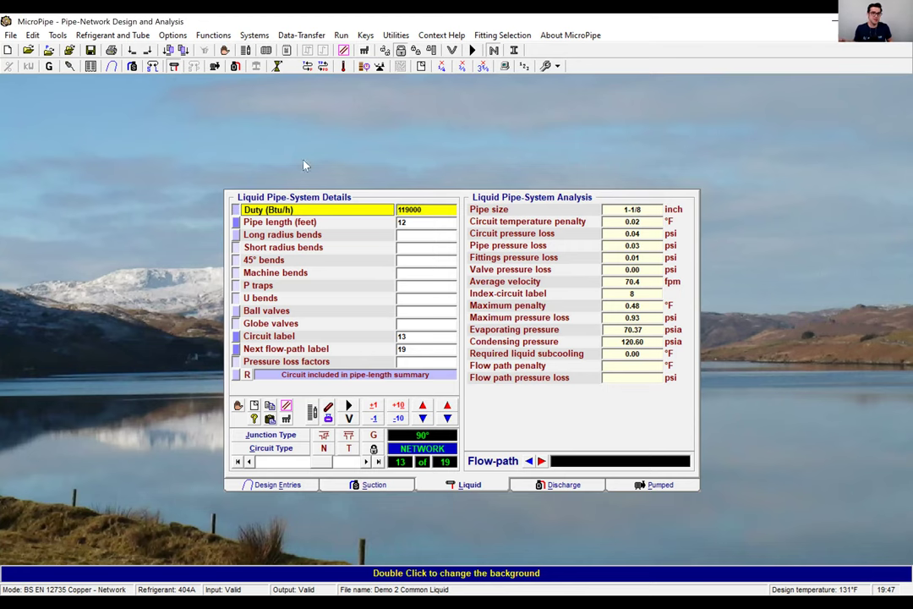
# Look through the Demo 1 Micropipe and Demo 2 Micropipe folders for saved liquid projects without loading one
pyautogui.click(28, 51)
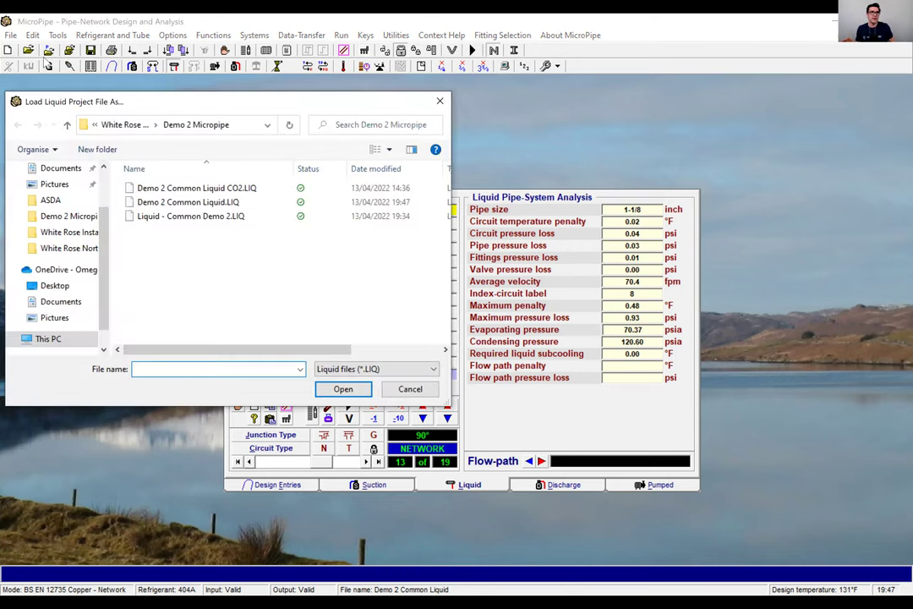
pyautogui.click(146, 130)
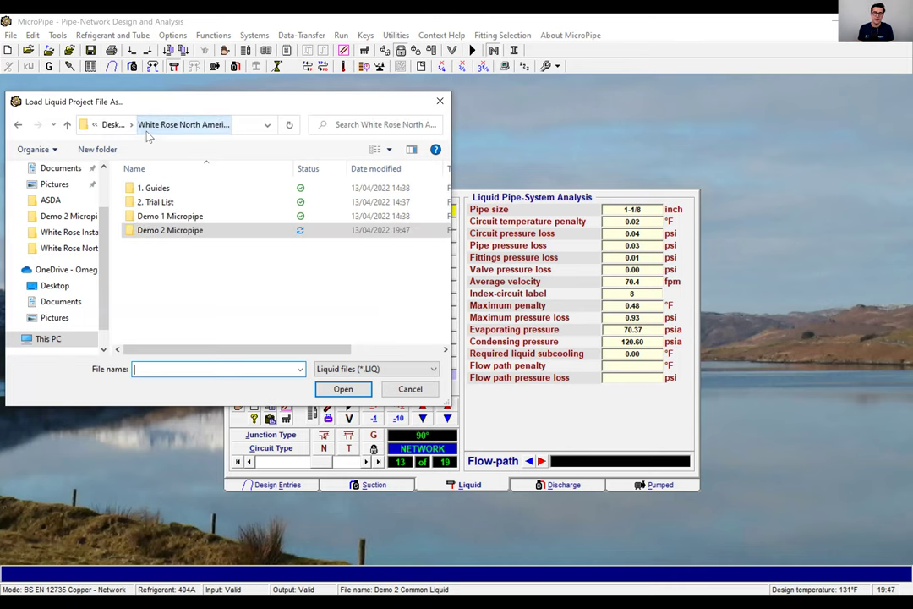
pyautogui.doubleClick(168, 217)
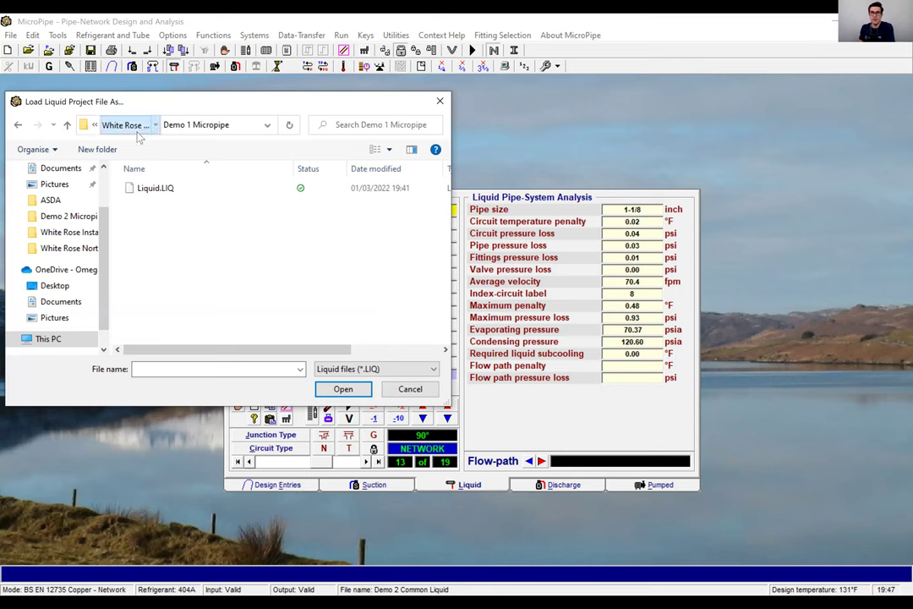
pyautogui.click(138, 131)
pyautogui.click(165, 233)
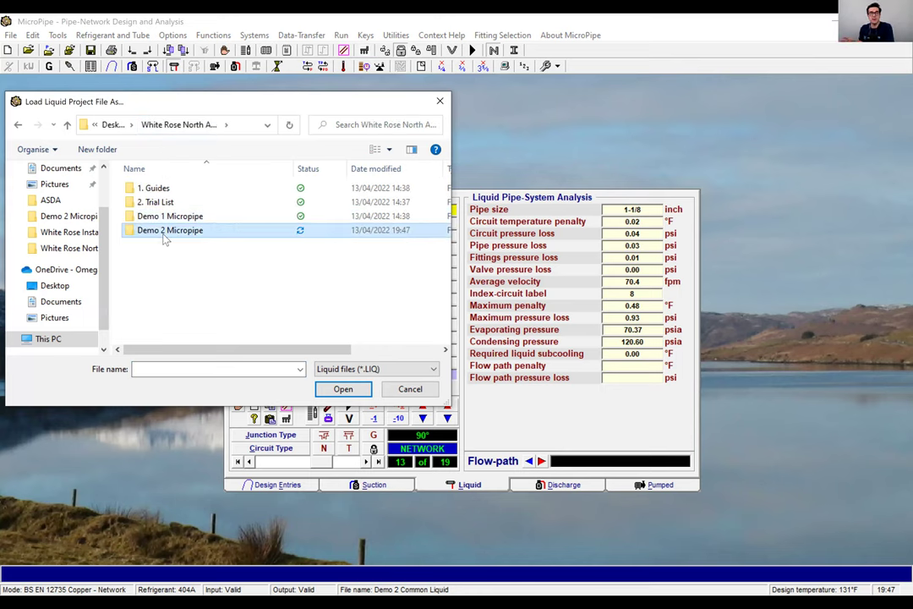
pyautogui.doubleClick(165, 235)
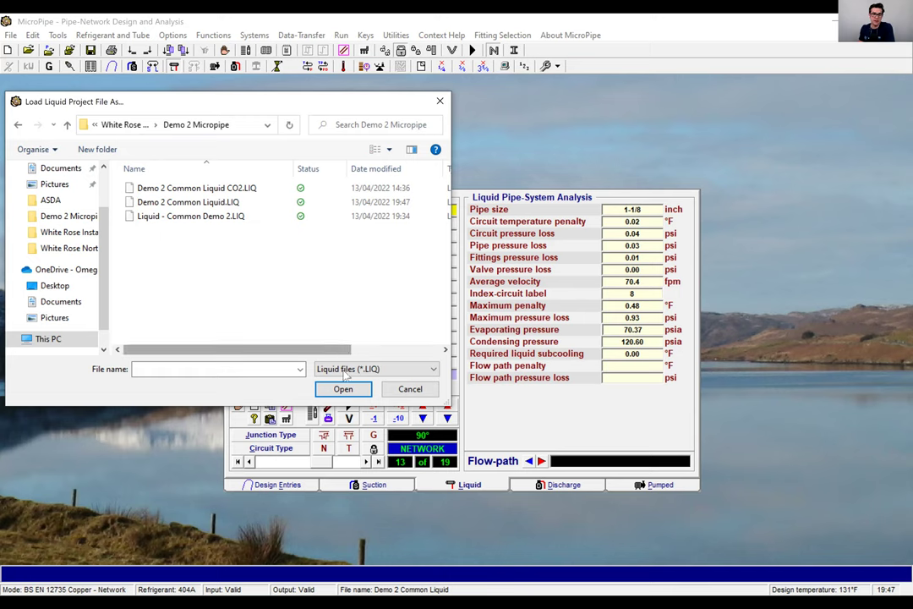
pyautogui.click(410, 388)
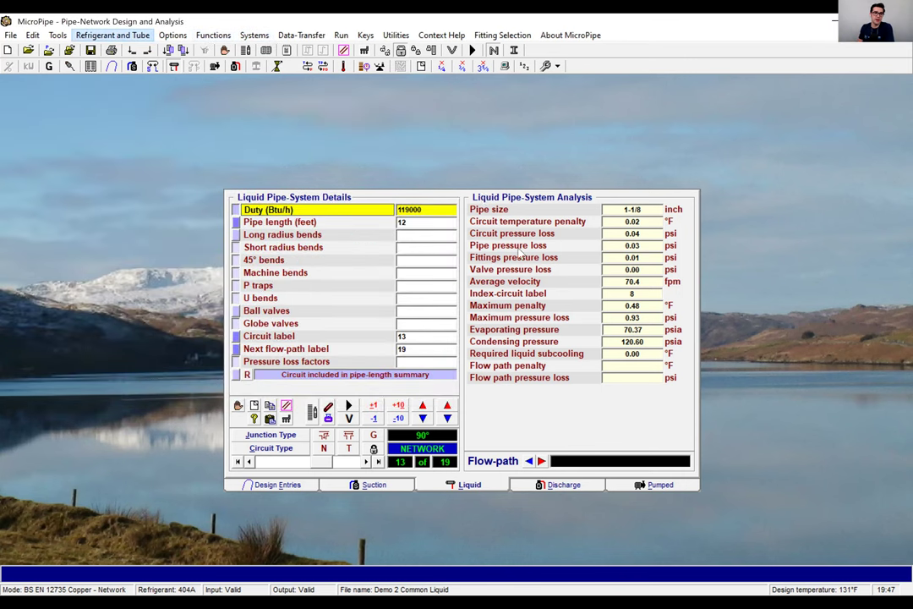
# Change the refrigerant to R448A, apply the settings and recalculate the liquid network
pyautogui.click(115, 35)
pyautogui.click(548, 403)
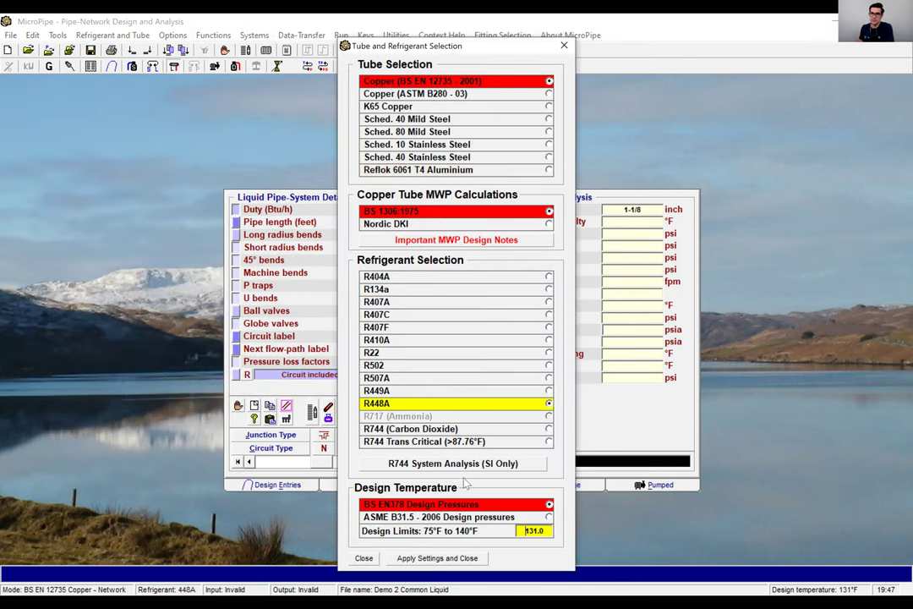
pyautogui.click(431, 560)
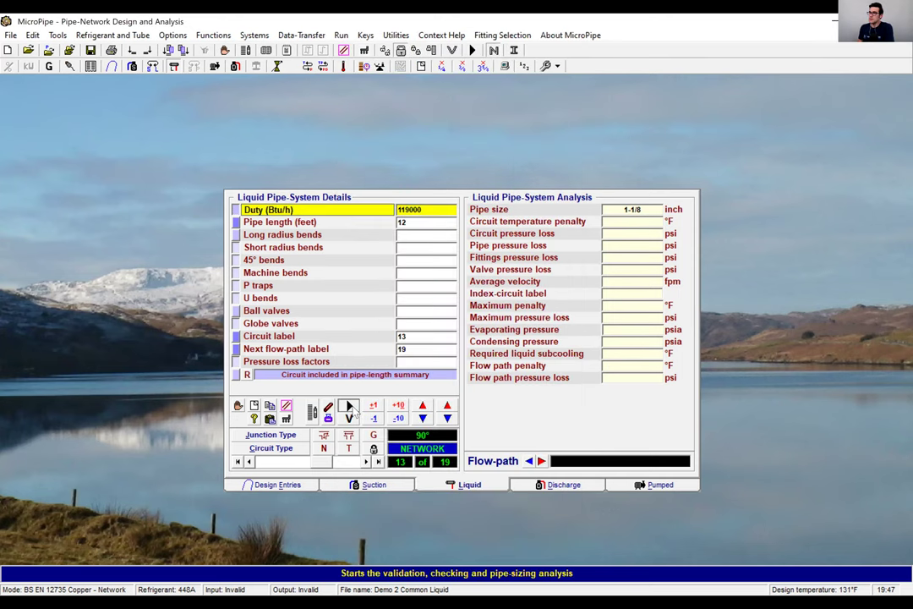
pyautogui.click(349, 408)
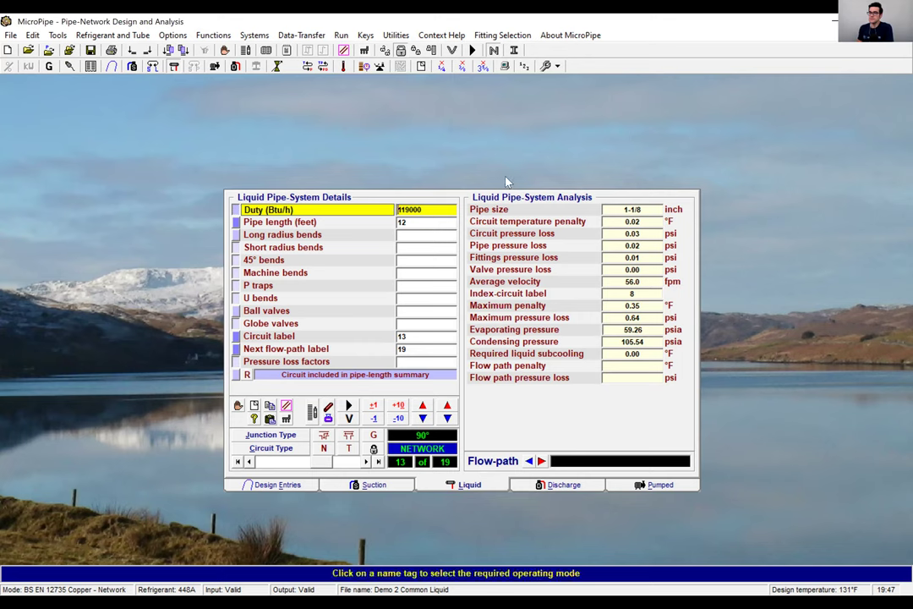
# Switch to the PowerPoint slideshow and examine the vent line sizing example for R448A
pyautogui.click(278, 66)
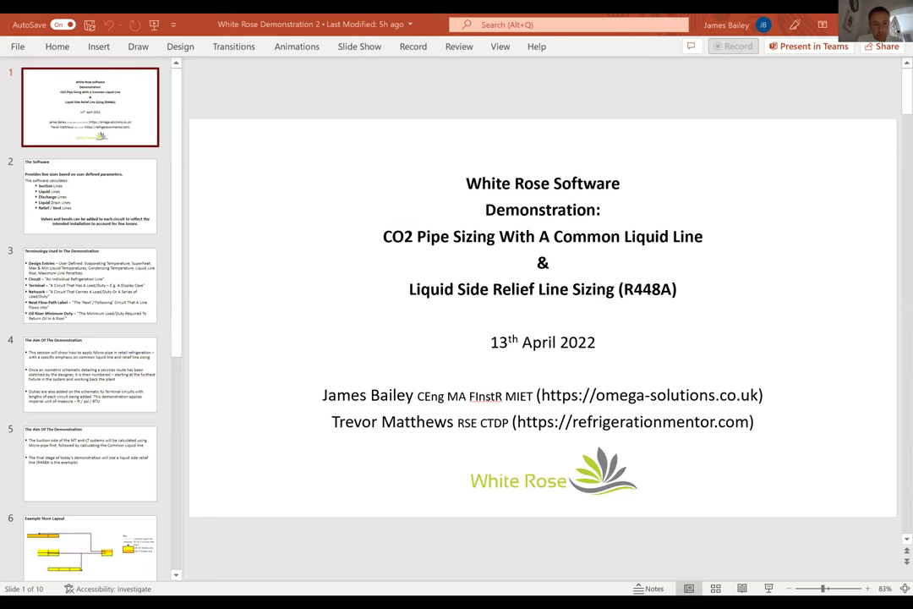
pyautogui.hotkey('alt', 'Tab')
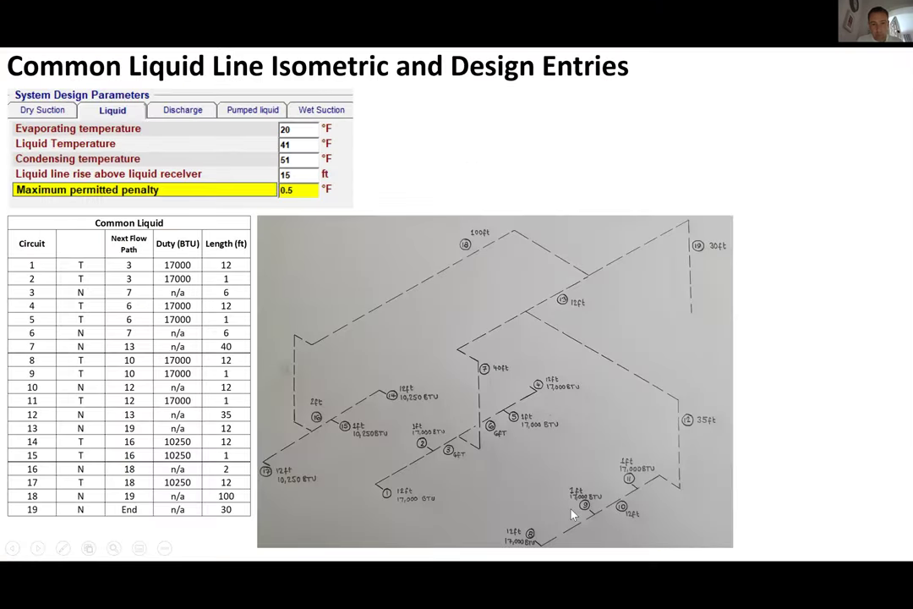
pyautogui.click(572, 513)
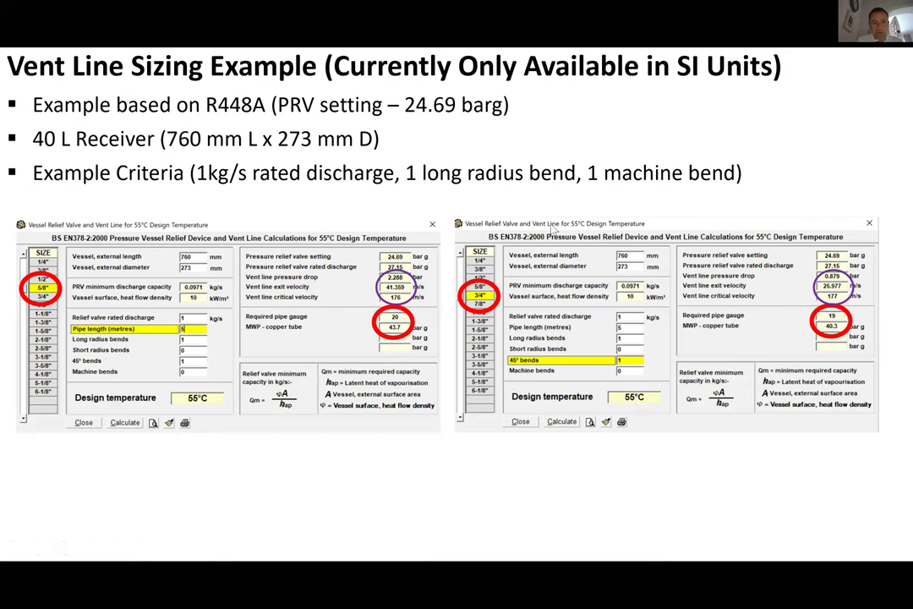
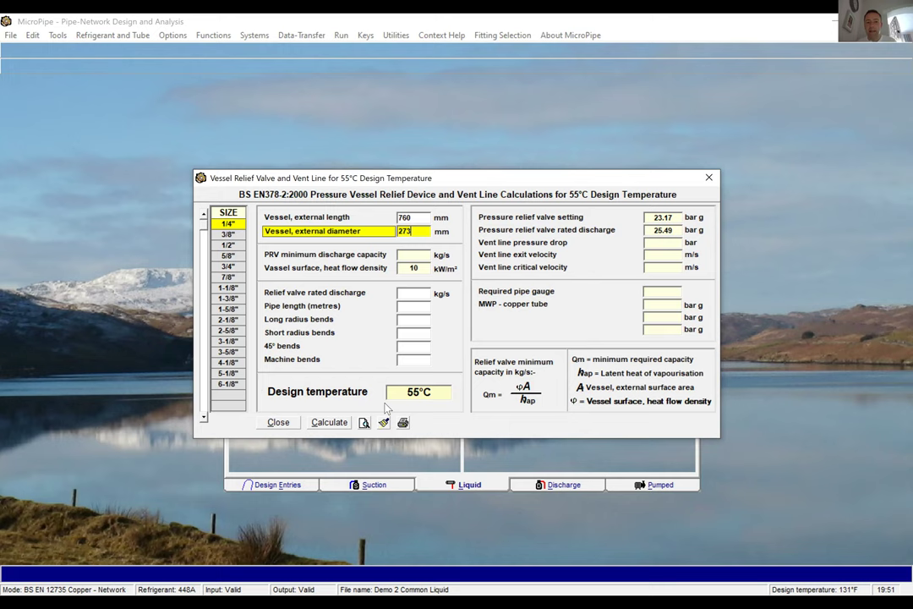
# Set the vent line's relief valve rated discharge to 1 kg/s and its pipe length to 5 metres
pyautogui.click(414, 293)
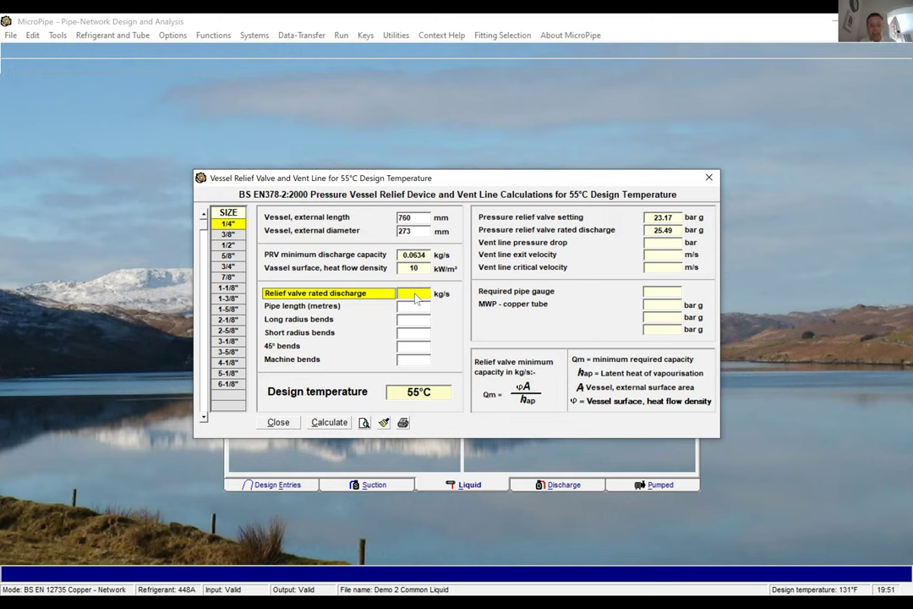
pyautogui.write('1')
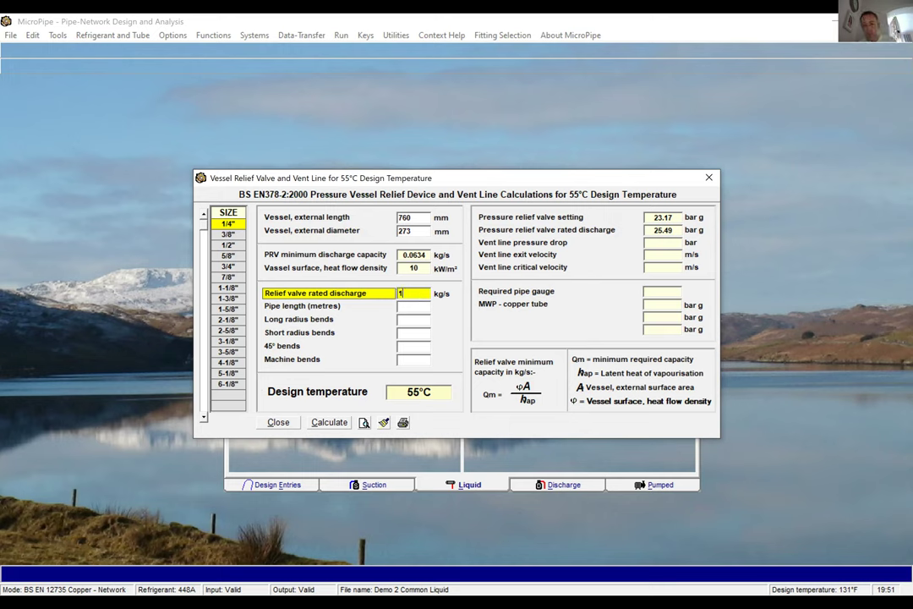
pyautogui.press('Return')
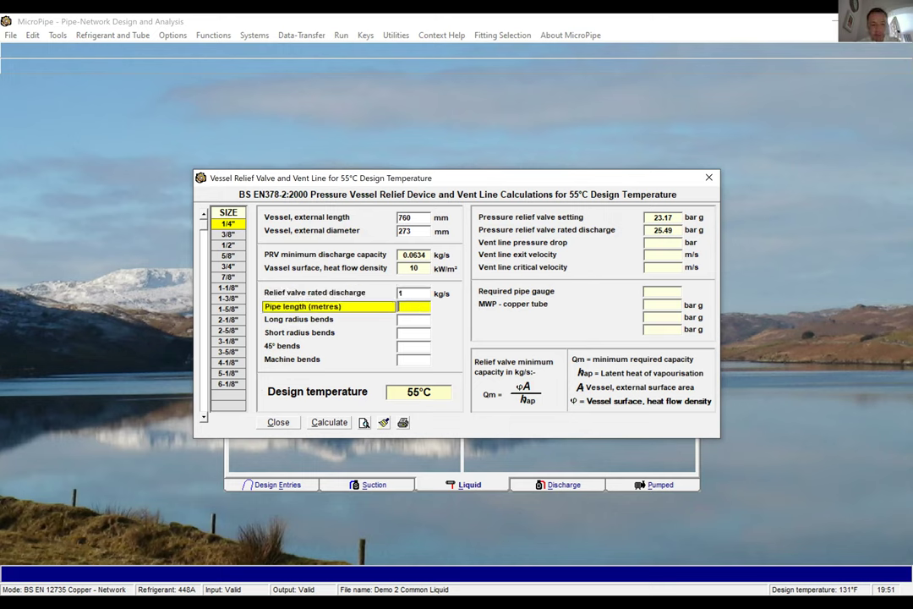
pyautogui.write('5')
pyautogui.press('Return')
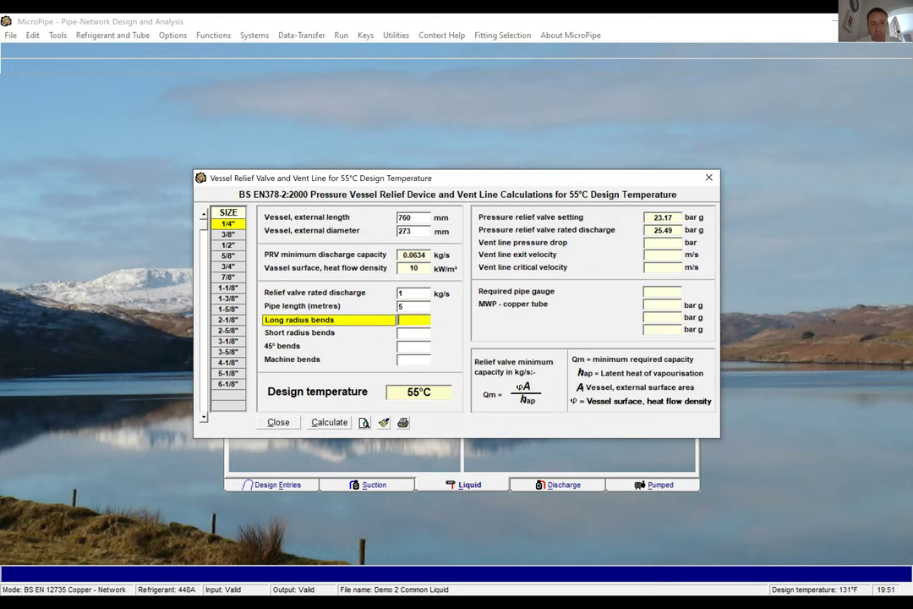
# Enter 1 long radius bend and 0 short radius, 45° and machine bends for the vent line
pyautogui.write('1')
pyautogui.press('Return')
pyautogui.write('0')
pyautogui.press('Return')
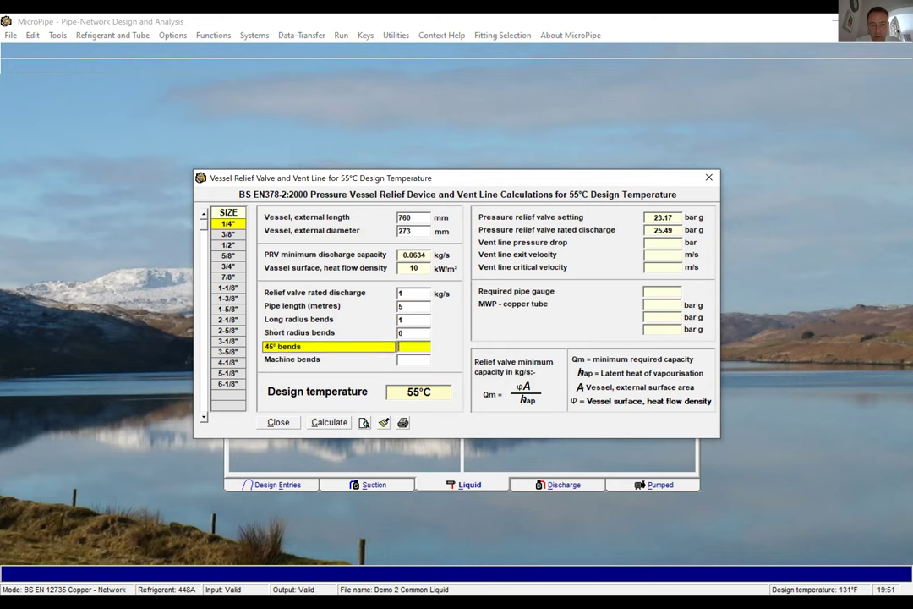
pyautogui.write('0')
pyautogui.press('Return')
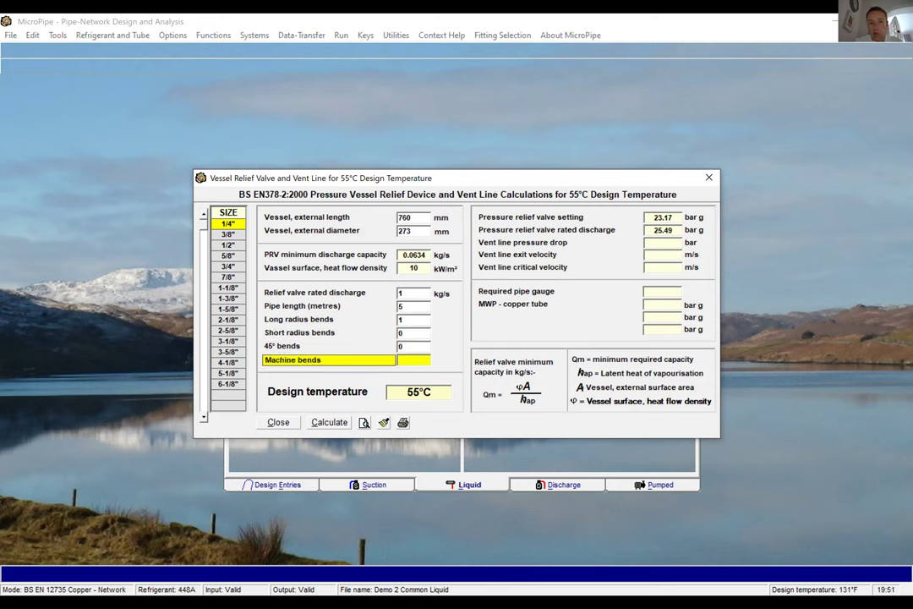
pyautogui.write('0')
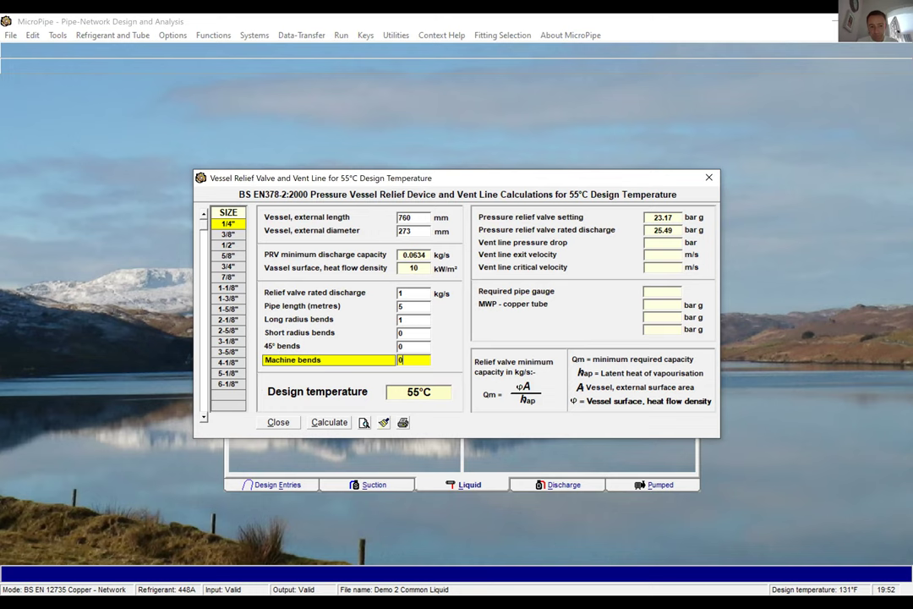
# Try the 1/2", 5/8" and 3/4" pipe sizes for the vent line
pyautogui.click(228, 246)
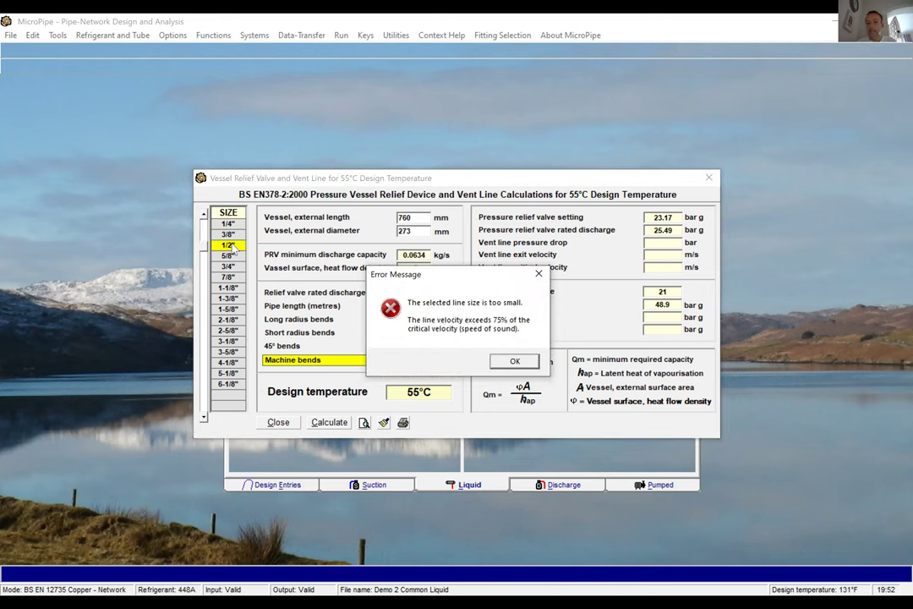
pyautogui.click(515, 361)
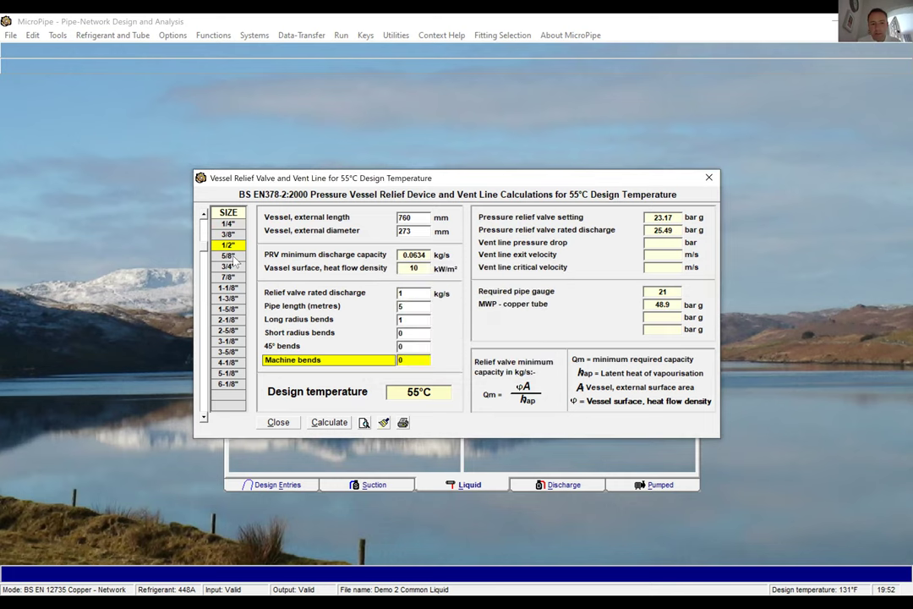
pyautogui.click(230, 257)
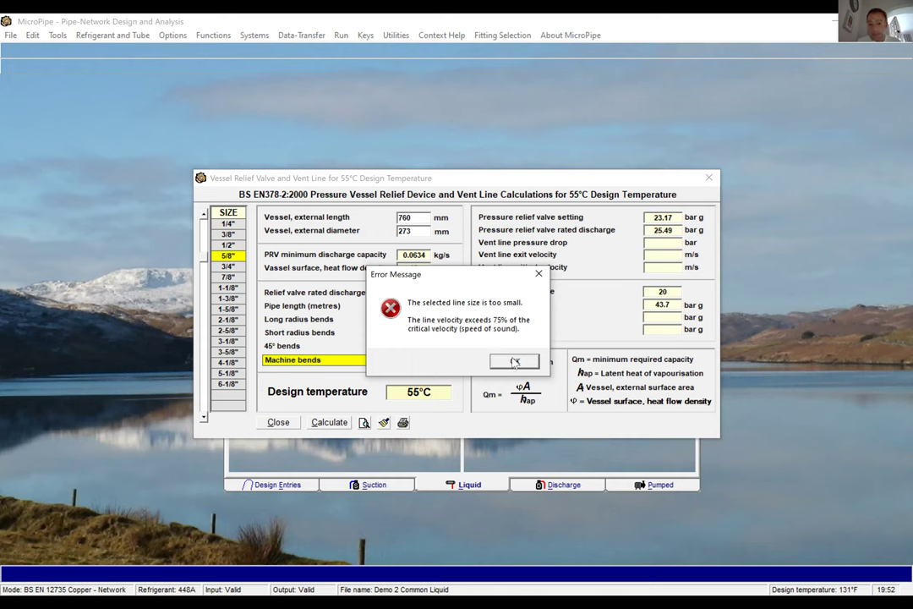
pyautogui.press('Return')
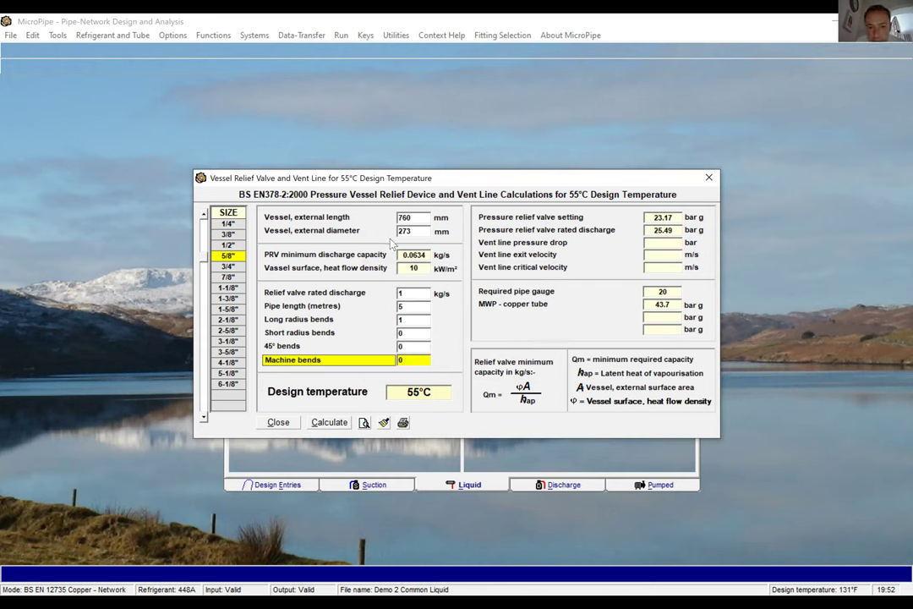
pyautogui.click(228, 266)
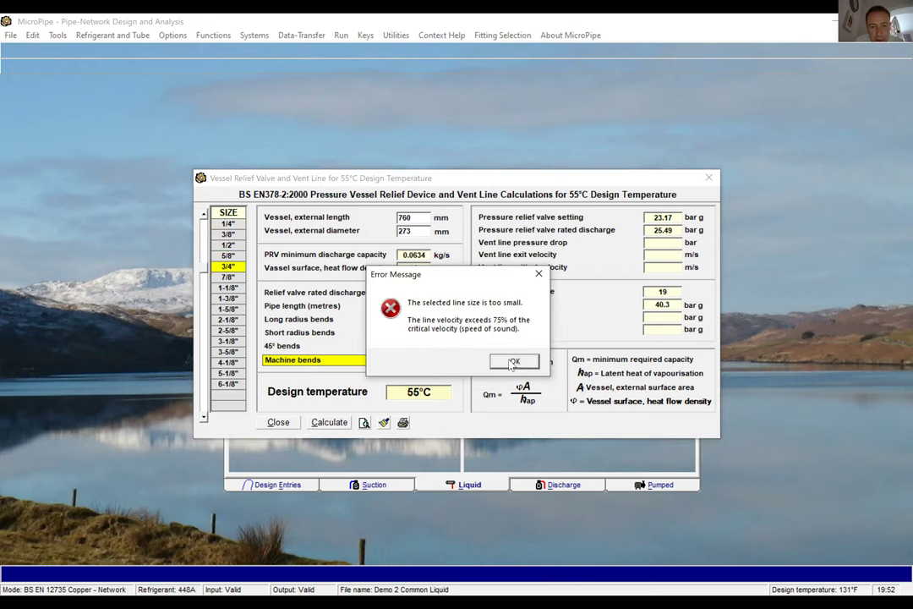
pyautogui.click(513, 362)
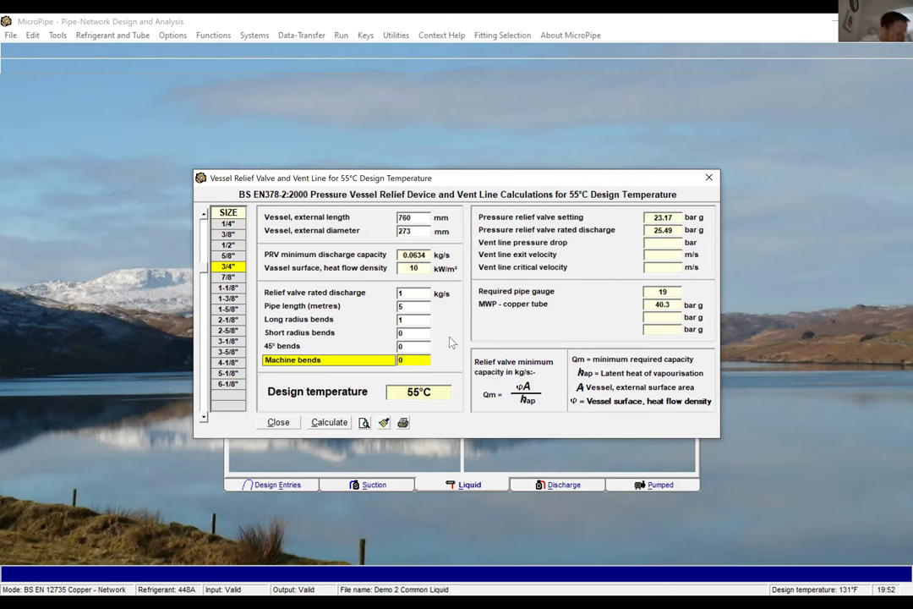
# Set the vent line's 45° bends to 1, recalculate it at 3/4", and try the 7/8" pipe size
pyautogui.click(414, 359)
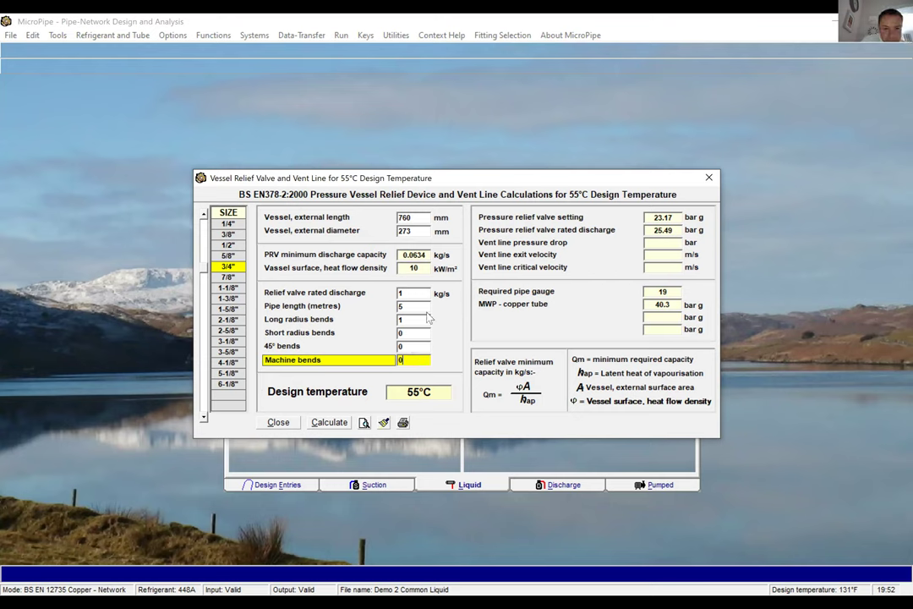
pyautogui.click(416, 346)
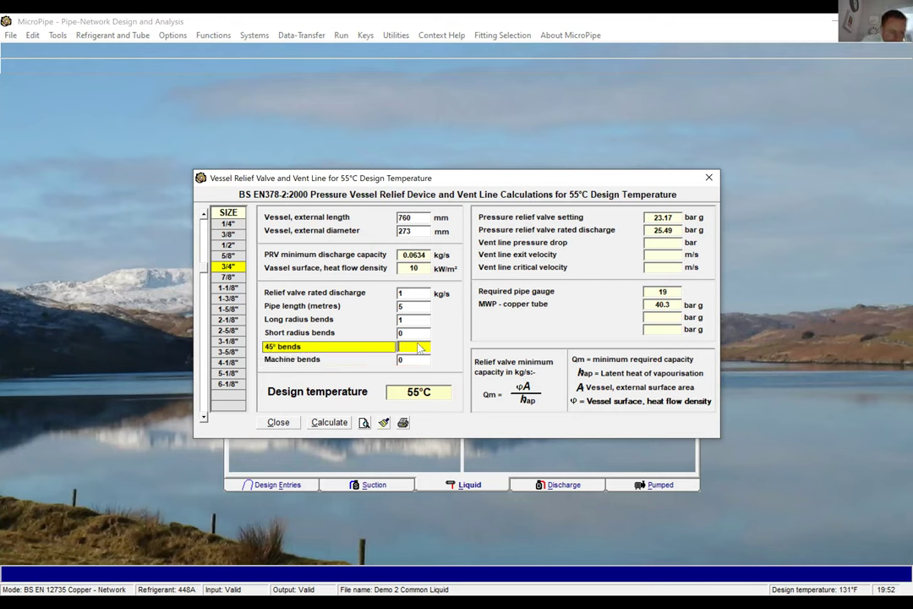
pyautogui.write('1')
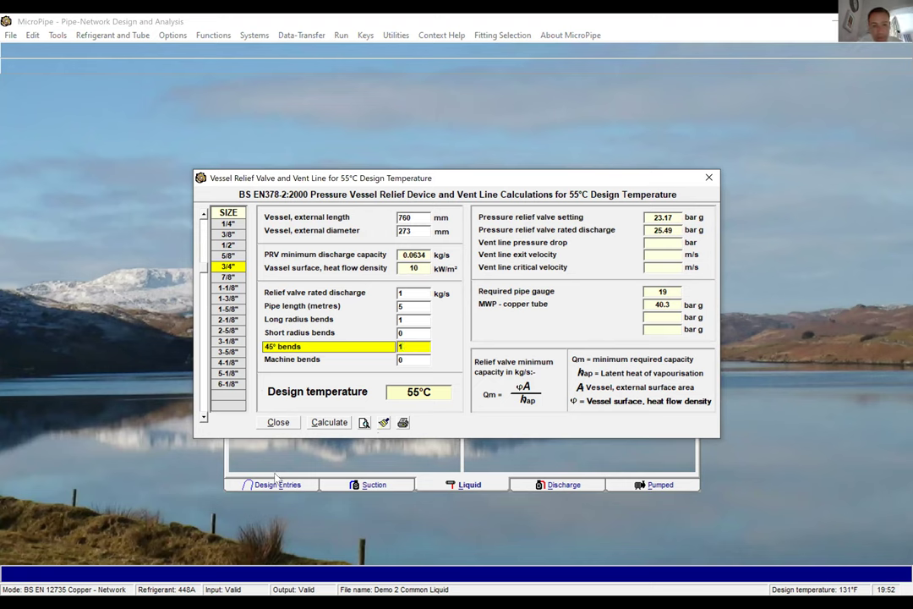
pyautogui.click(320, 425)
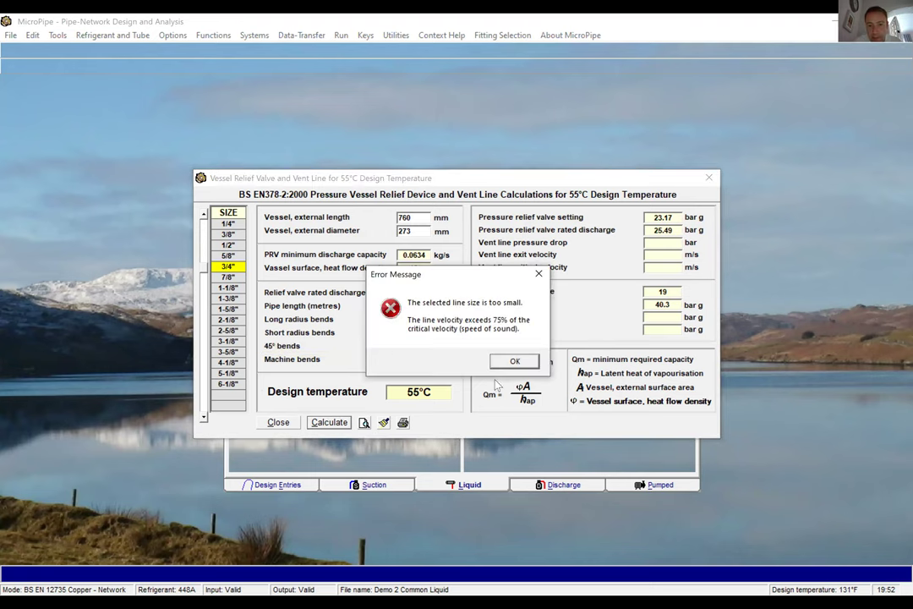
pyautogui.click(501, 364)
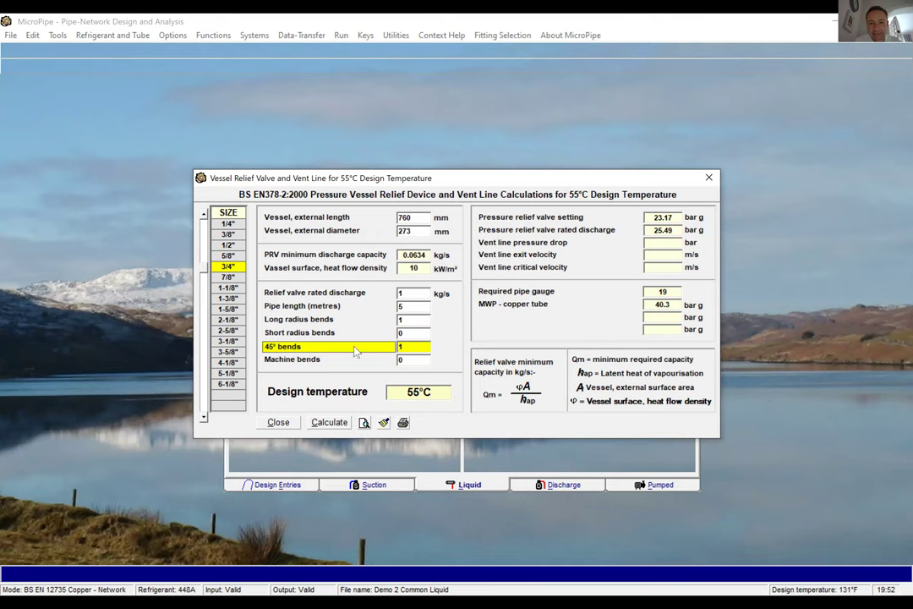
pyautogui.click(228, 276)
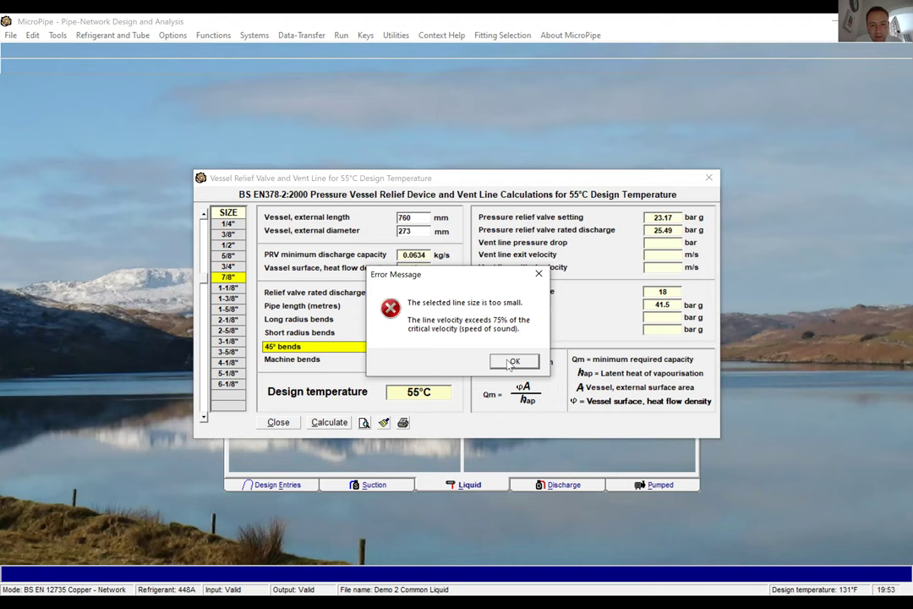
pyautogui.click(509, 362)
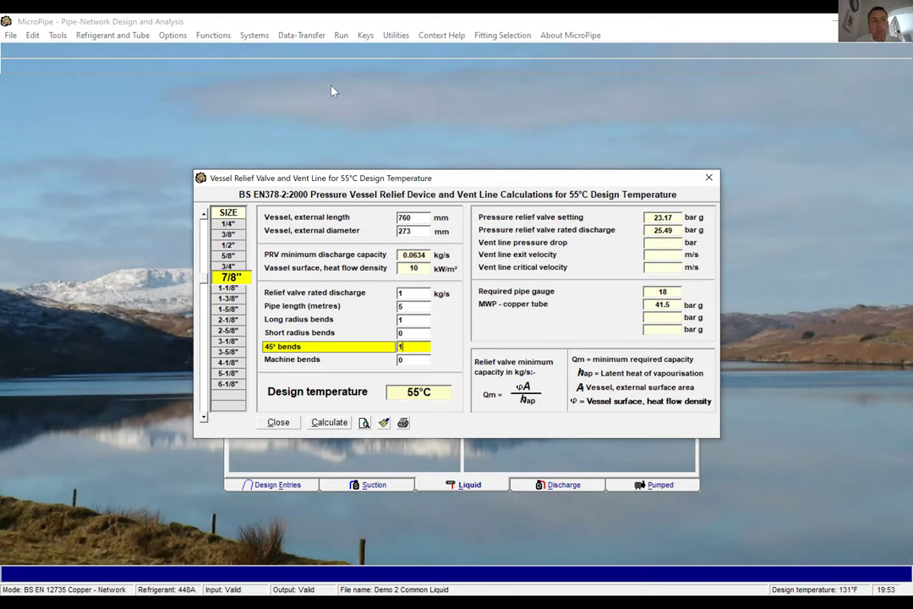
# Review the R744 options in the tube and refrigerant selection without applying a change
pyautogui.click(146, 35)
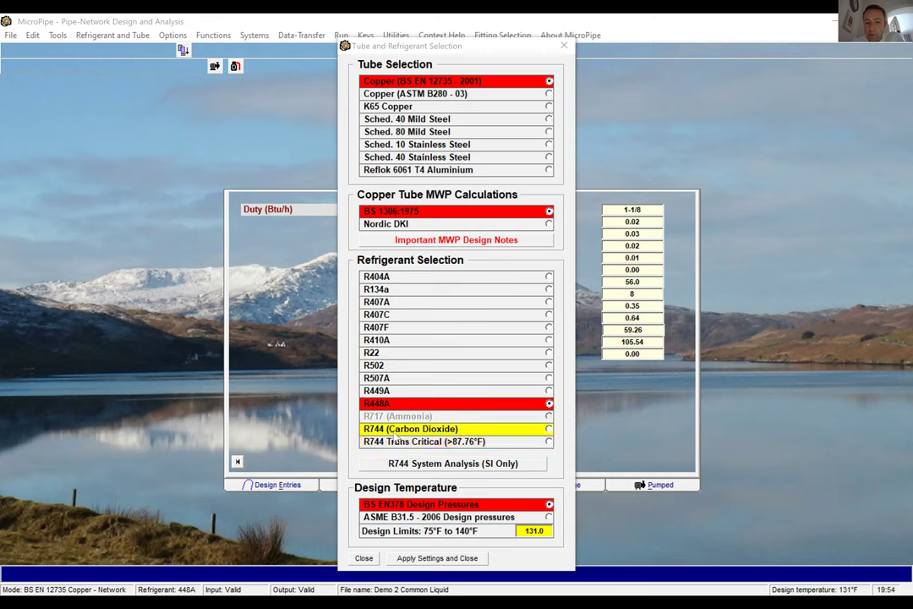
pyautogui.click(414, 429)
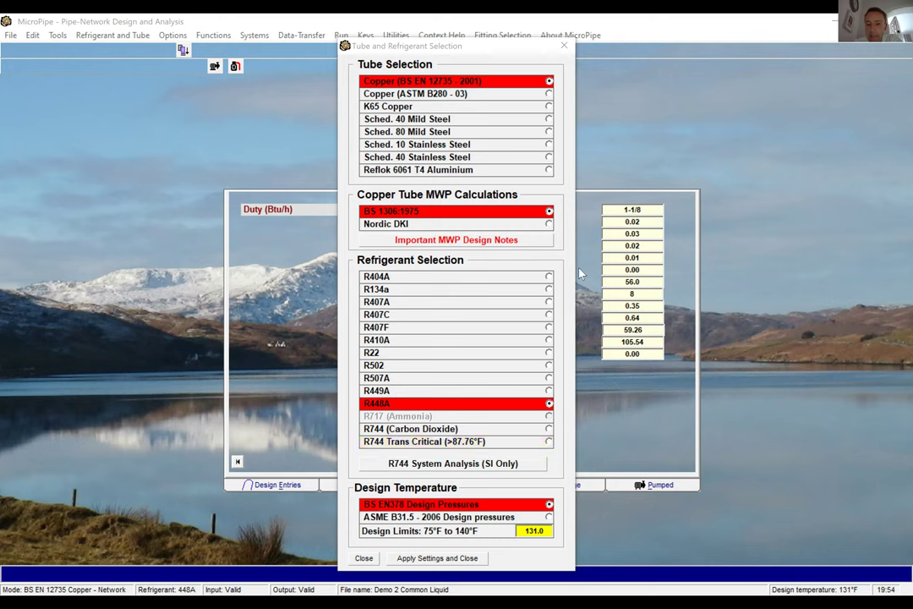
pyautogui.click(363, 558)
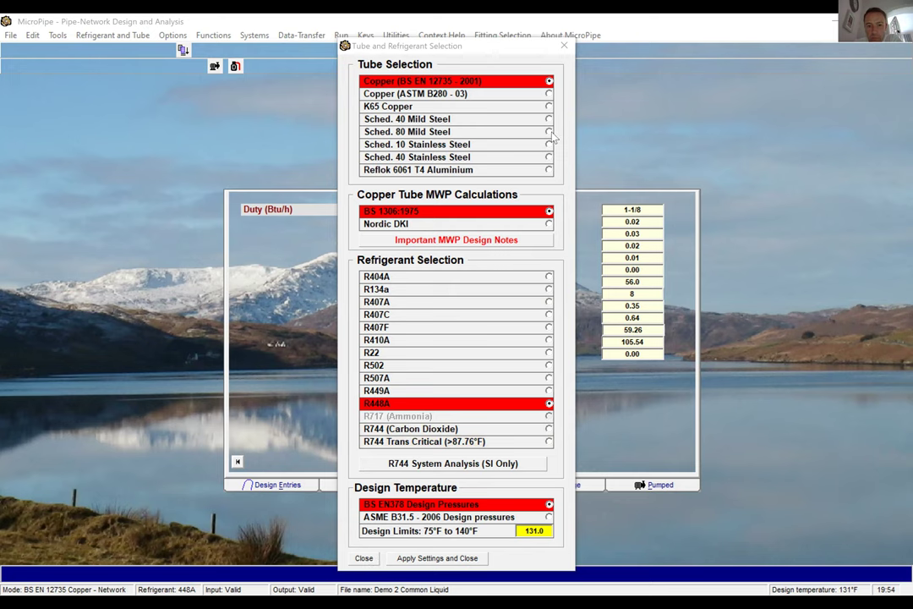